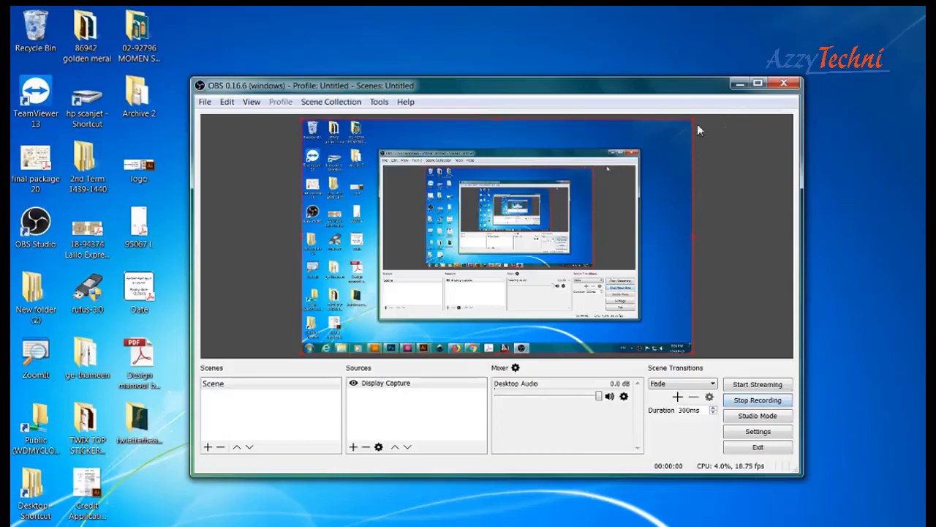
Step: Start the OBS Studio screen recording
click(740, 83)
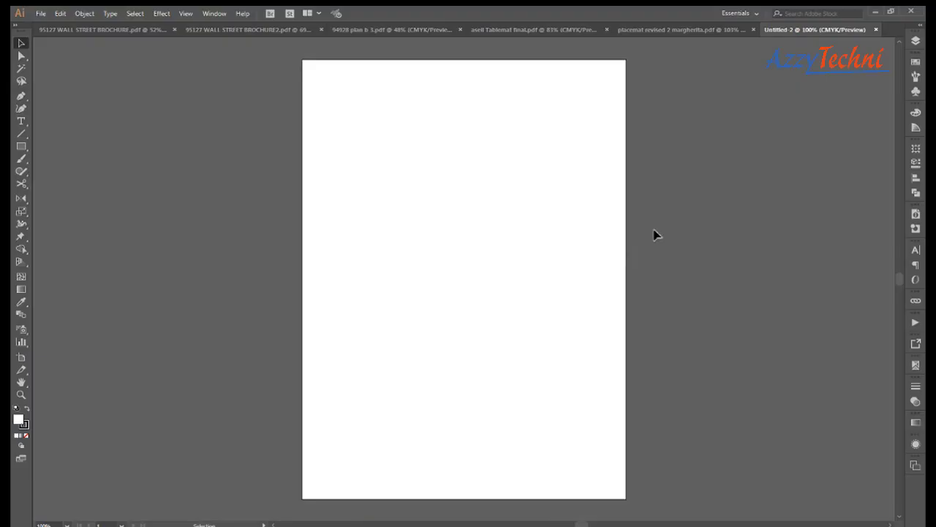
Step: Zoom in and draw an unfilled 8.8 × 5.3 cm rectangle via the Rectangle size dialog
key(z)
drag(215, 94, 544, 278)
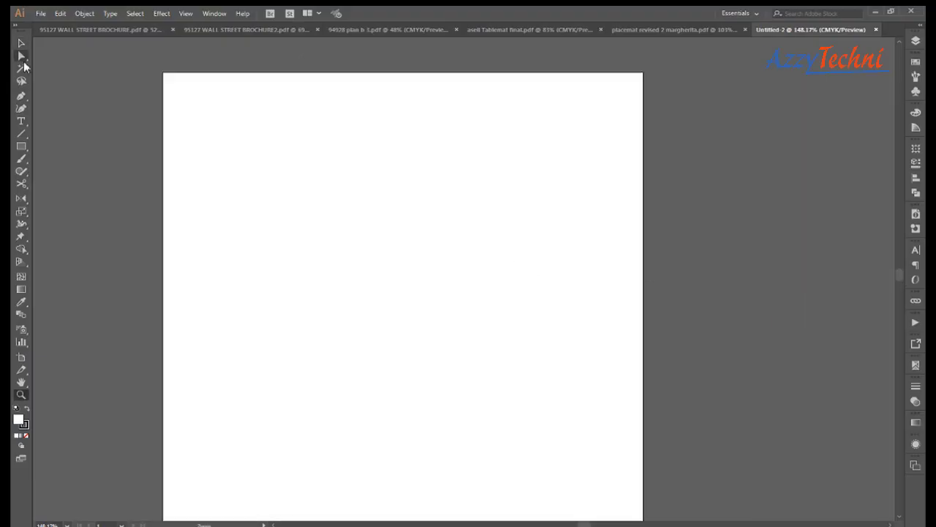
click(22, 146)
click(334, 239)
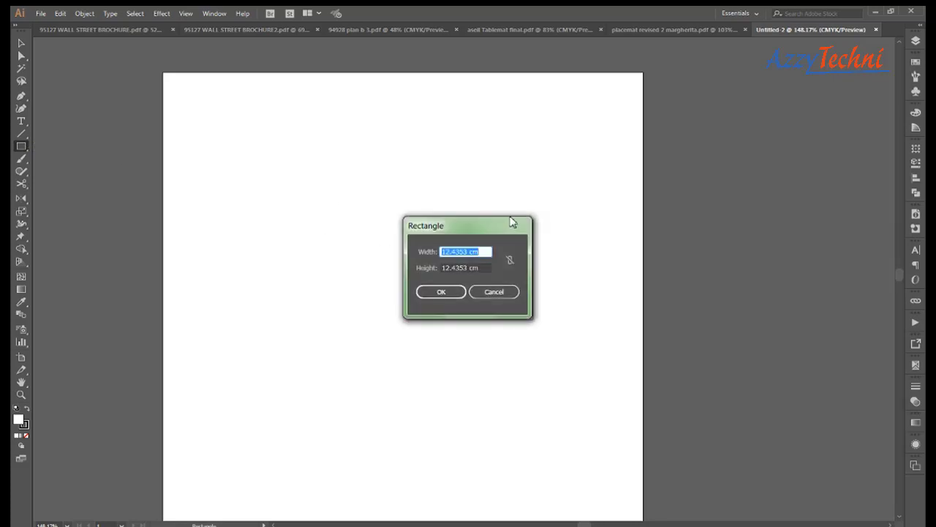
text(8.8)
key(Tab)
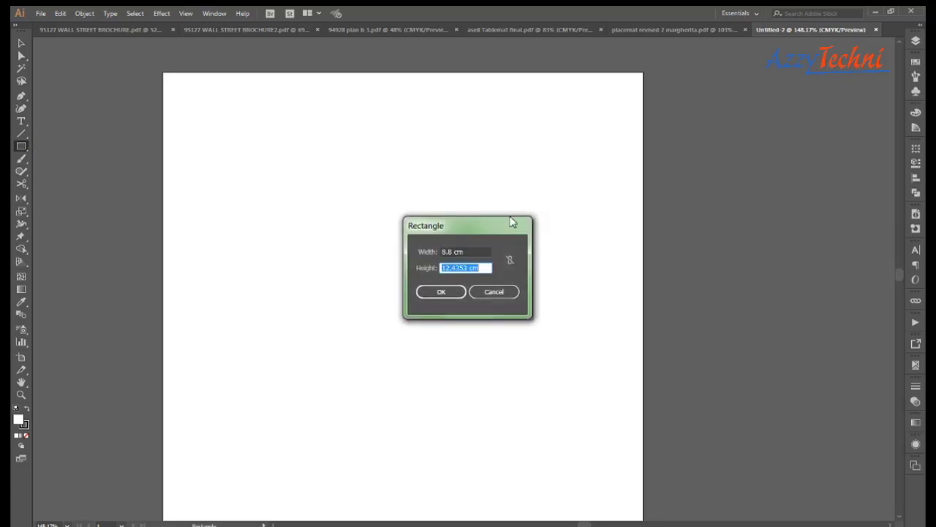
text(5.3)
key(Return)
key(v)
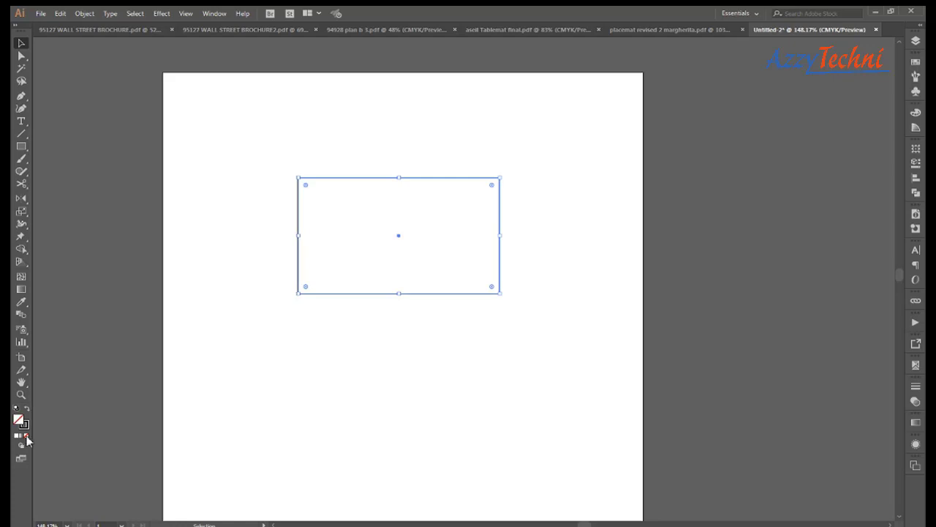
click(442, 224)
Step: Place a copy of the rectangle directly below the original, setting its move distance with 0.4
drag(417, 183, 412, 298)
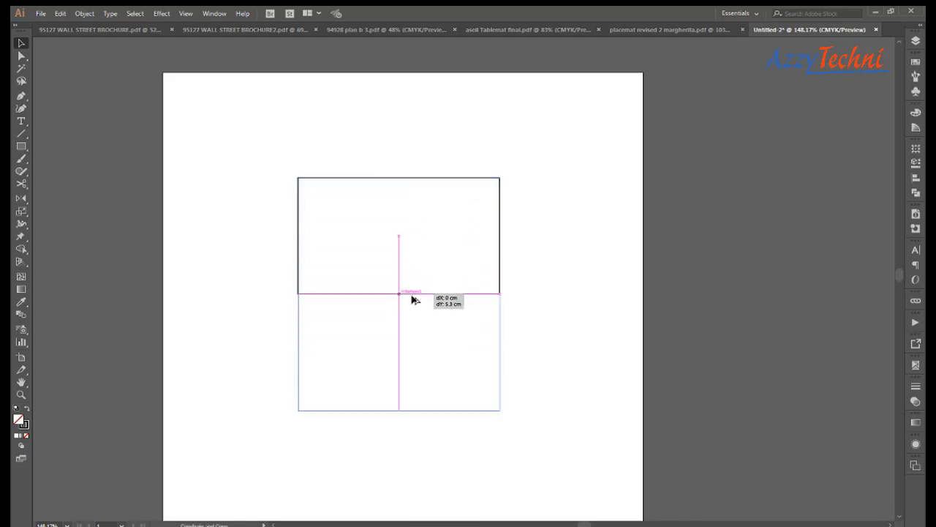
key(Return)
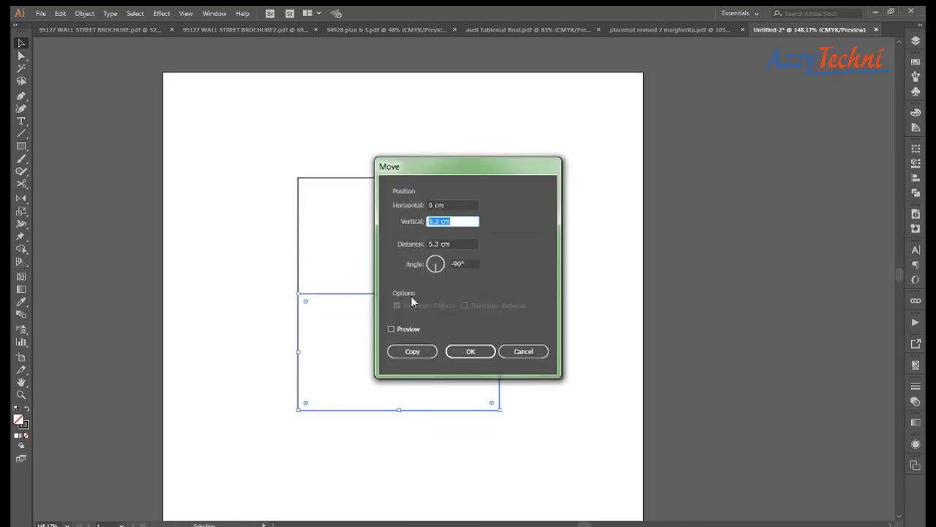
text(0.4)
key(Return)
click(585, 346)
Step: Turn a copy of the upper rectangle into a thin 0.51 cm strip between the two panels
key(z)
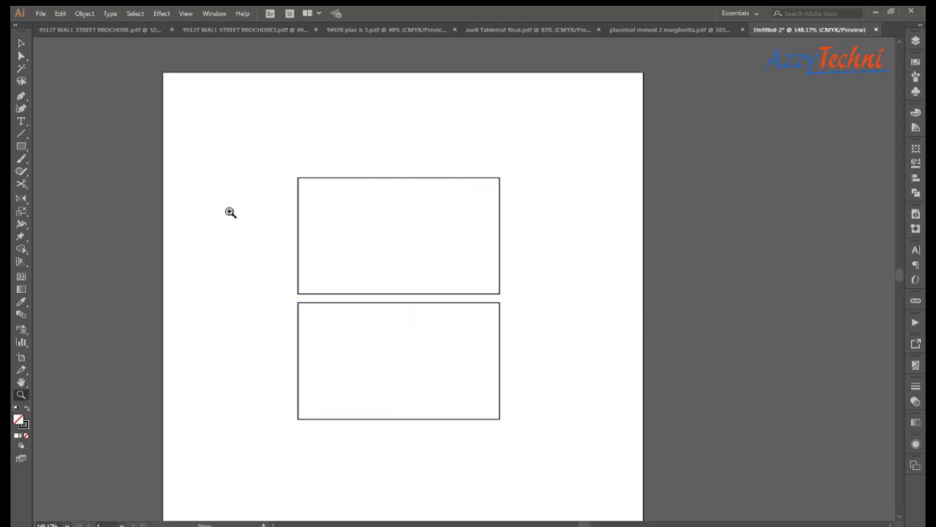
drag(230, 212, 572, 372)
key(v)
drag(502, 363, 503, 377)
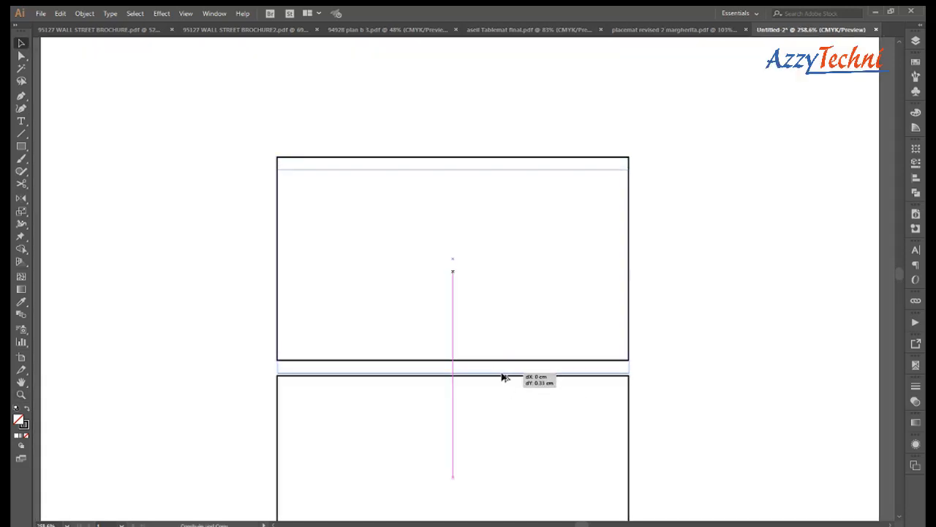
click(430, 271)
drag(453, 173, 446, 359)
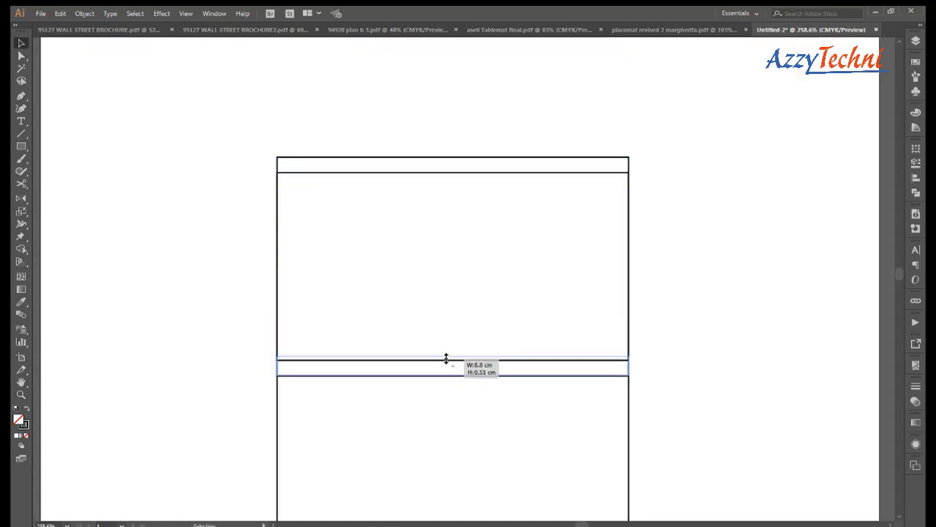
click(744, 283)
Step: Move the three-rectangle stack lower and copy the thin strip onto its top edge
key(ctrl+minus)
key(ctrl+minus)
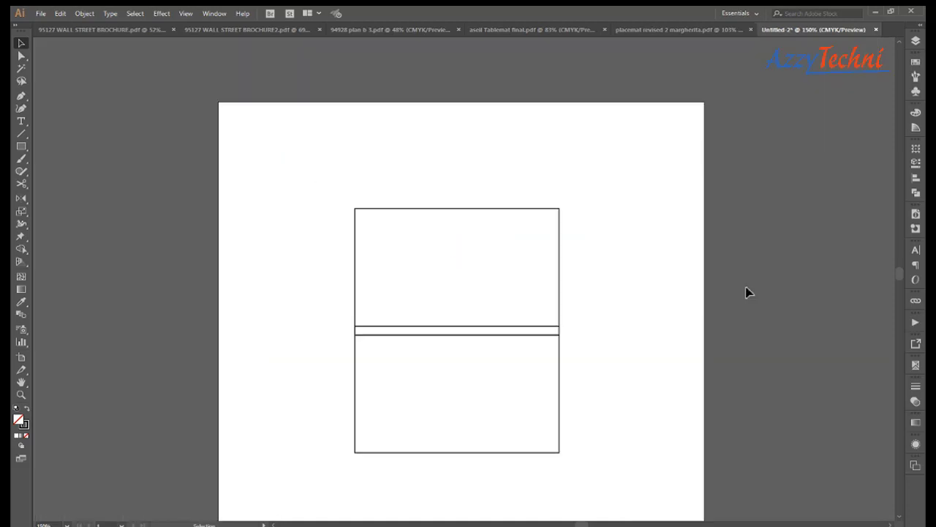
drag(685, 349, 649, 330)
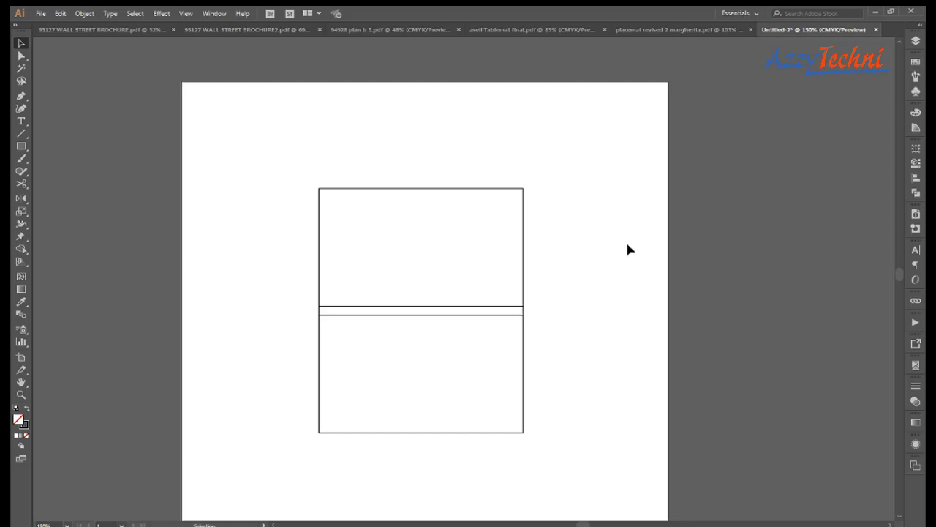
drag(460, 354, 469, 331)
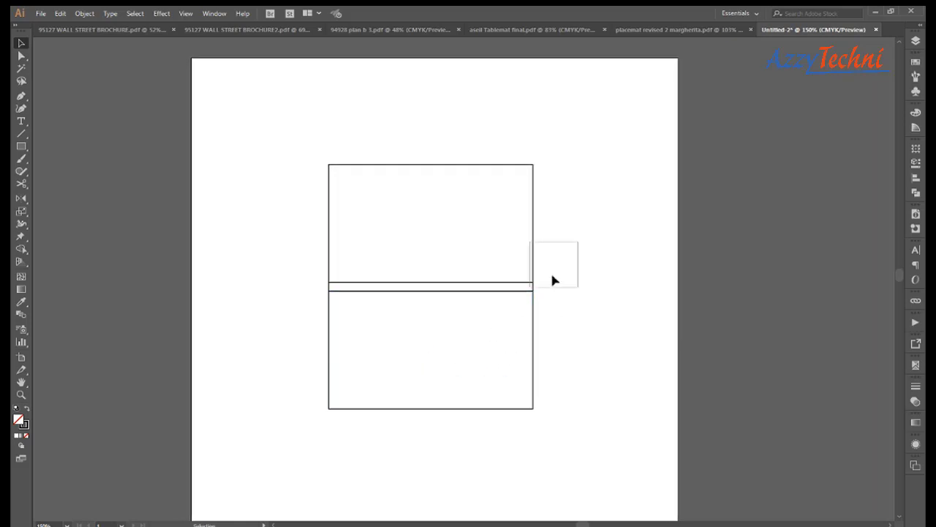
mouse_move(577, 242)
mouse_down()
mouse_move(474, 291)
mouse_move(456, 341)
mouse_up()
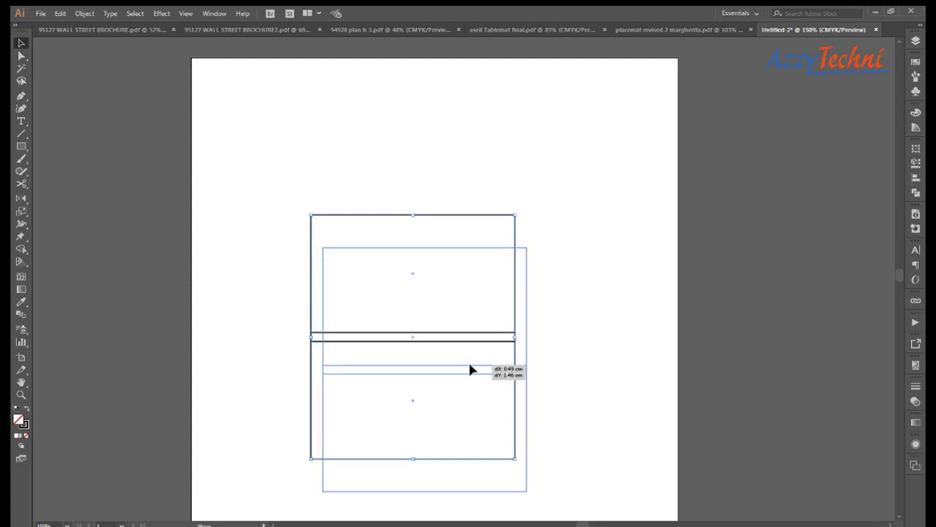
click(534, 374)
mouse_move(459, 336)
mouse_down()
mouse_move(472, 368)
mouse_move(547, 229)
mouse_move(544, 248)
mouse_up()
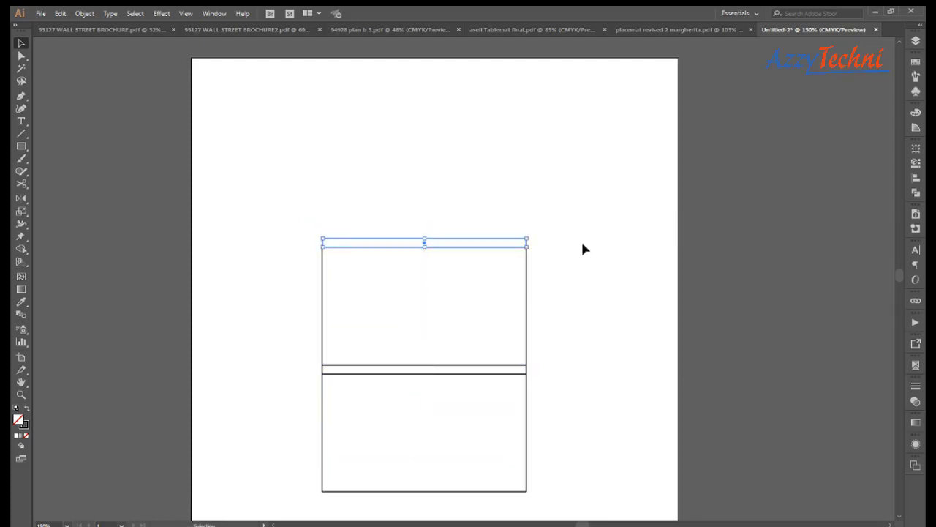
click(589, 384)
mouse_move(530, 439)
mouse_down()
mouse_move(529, 182)
mouse_move(585, 241)
mouse_up()
drag(221, 136, 756, 408)
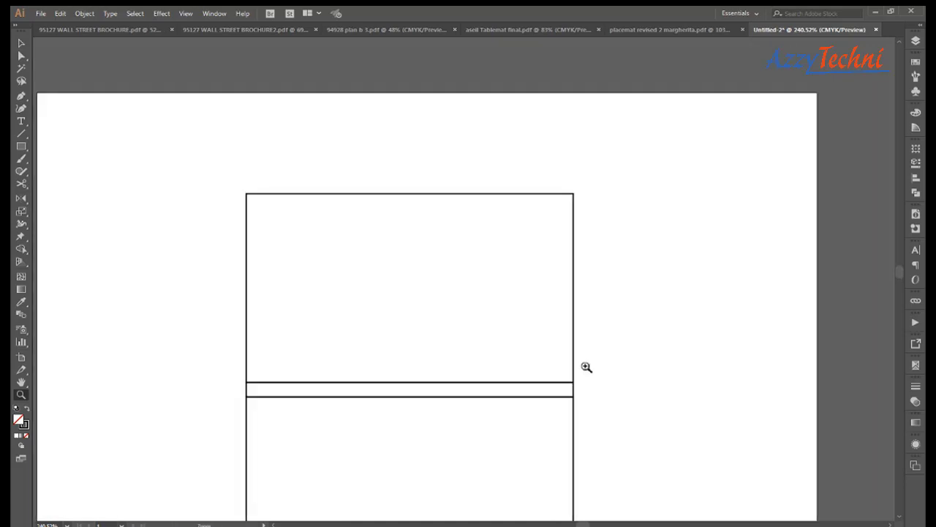
Step: Set the top rectangle's height to 2 cm in the Properties panel
click(412, 195)
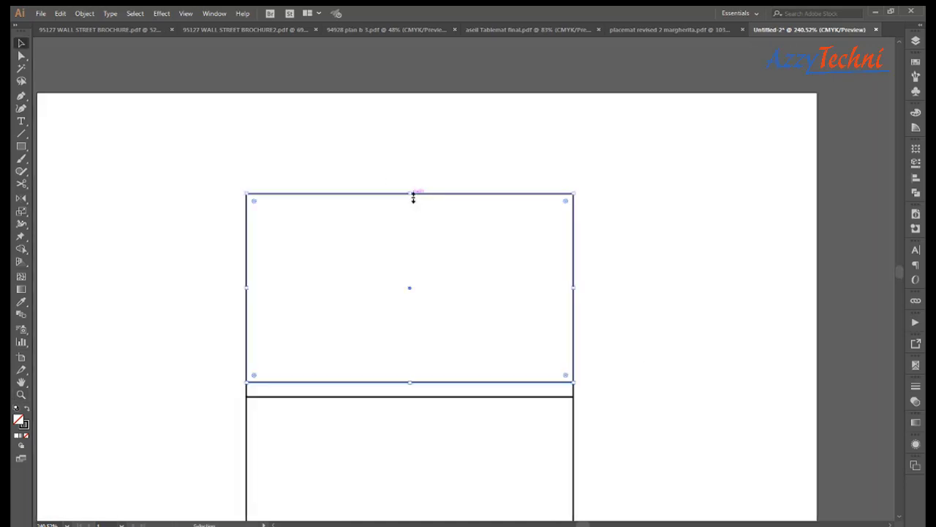
click(919, 177)
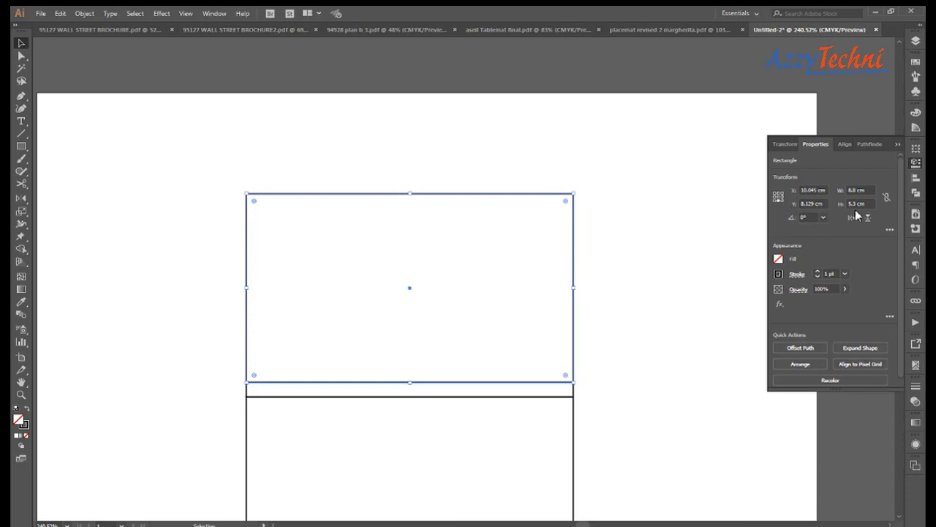
click(857, 205)
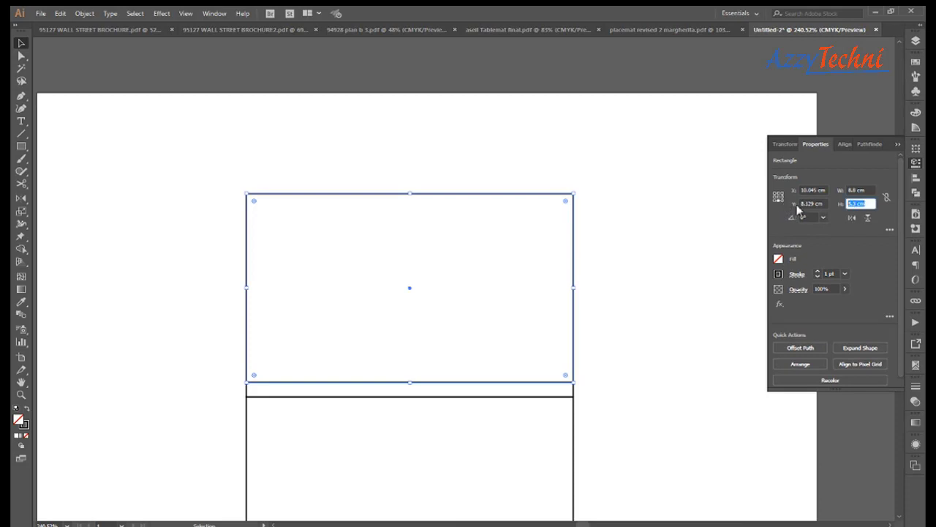
text(2)
key(Return)
click(660, 292)
mouse_move(661, 293)
mouse_down()
mouse_move(644, 254)
mouse_move(684, 308)
mouse_up()
key(a)
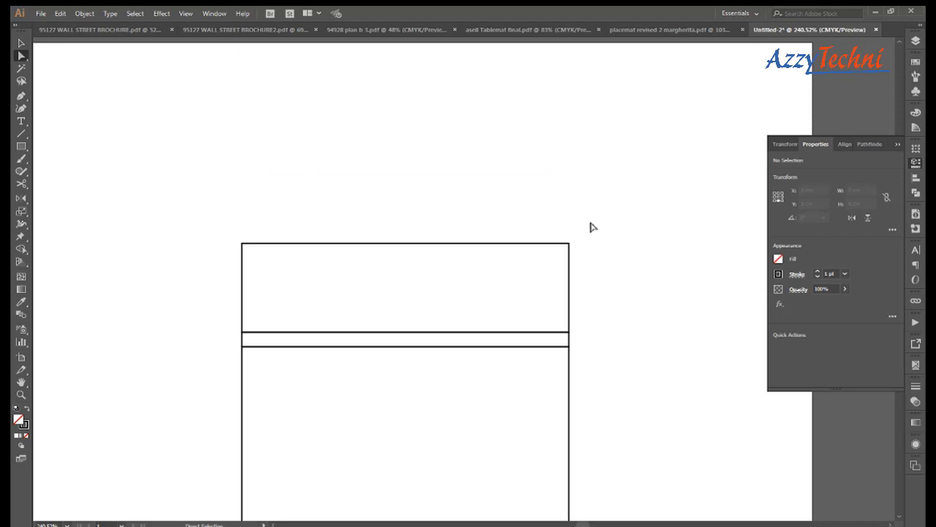
Step: Remove the top-left anchor and drag the top-right anchor to the centre, forming a triangle
click(21, 96)
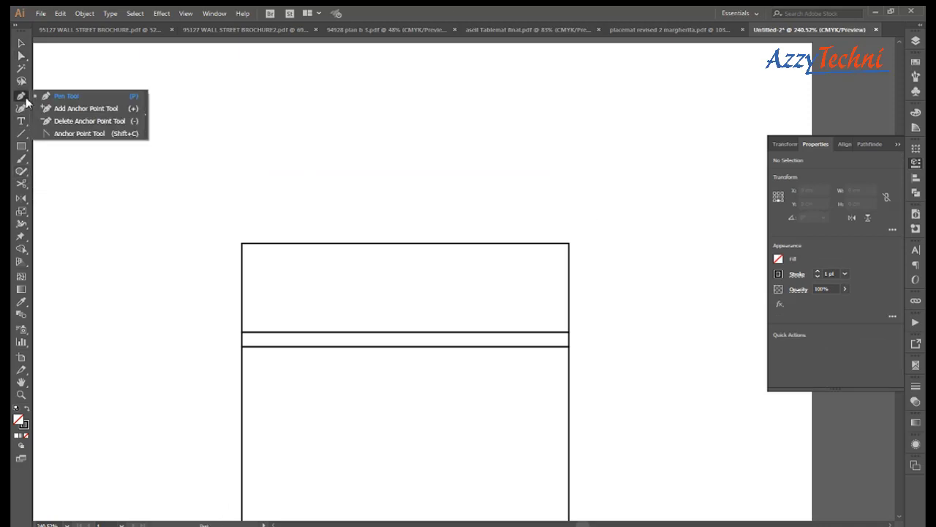
click(78, 121)
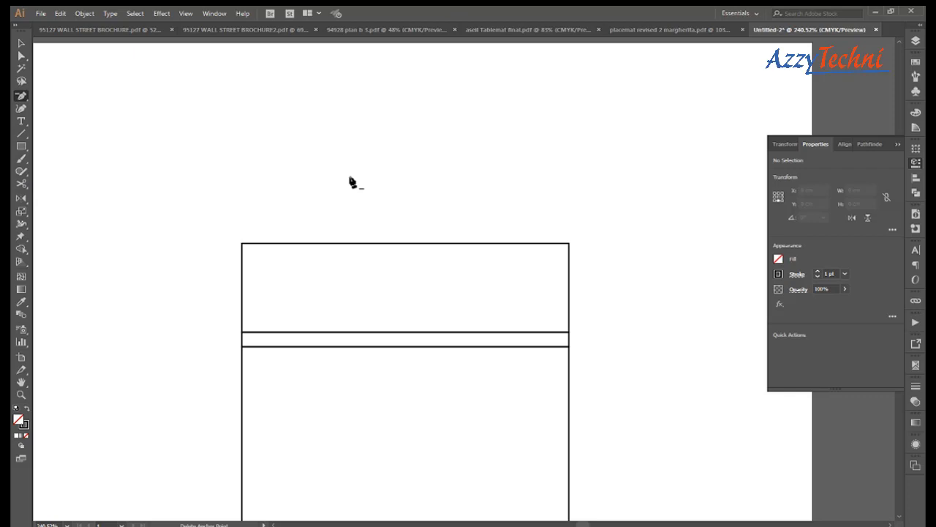
click(242, 244)
key(a)
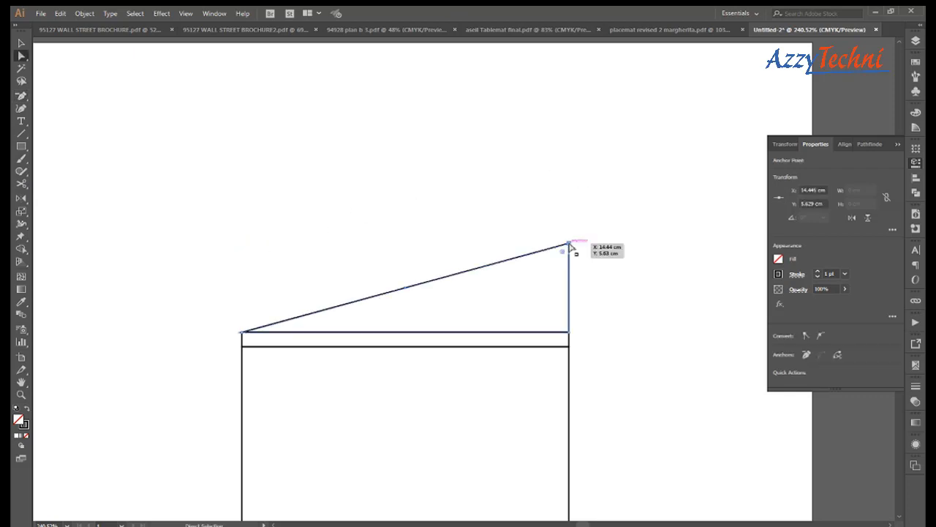
drag(567, 244, 406, 253)
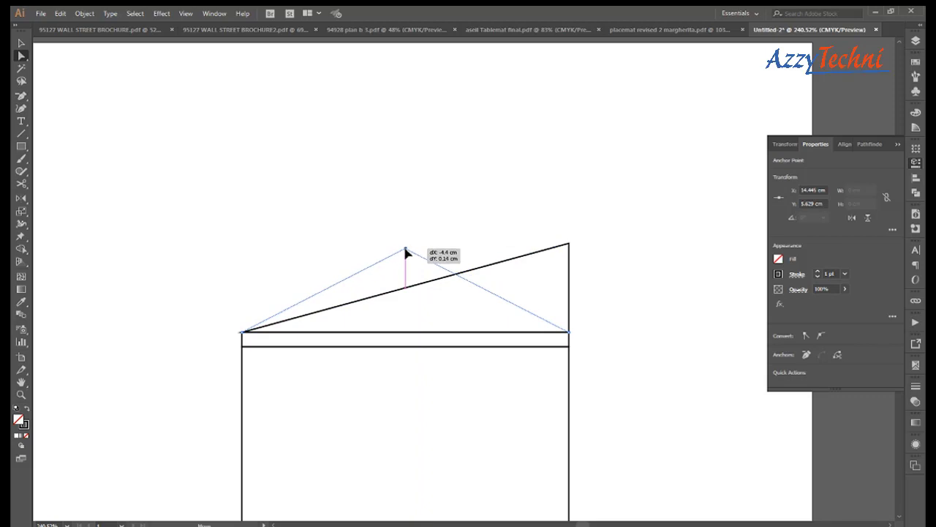
drag(407, 253, 406, 251)
click(612, 232)
drag(601, 288, 607, 227)
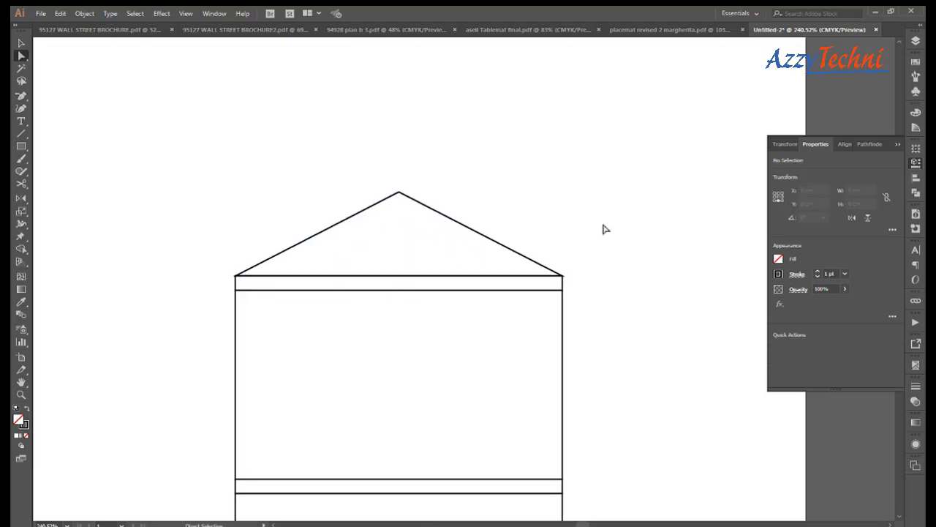
Step: Round the flap's apex corner to about 0.64 cm
key(z)
drag(155, 164, 537, 354)
key(a)
click(454, 242)
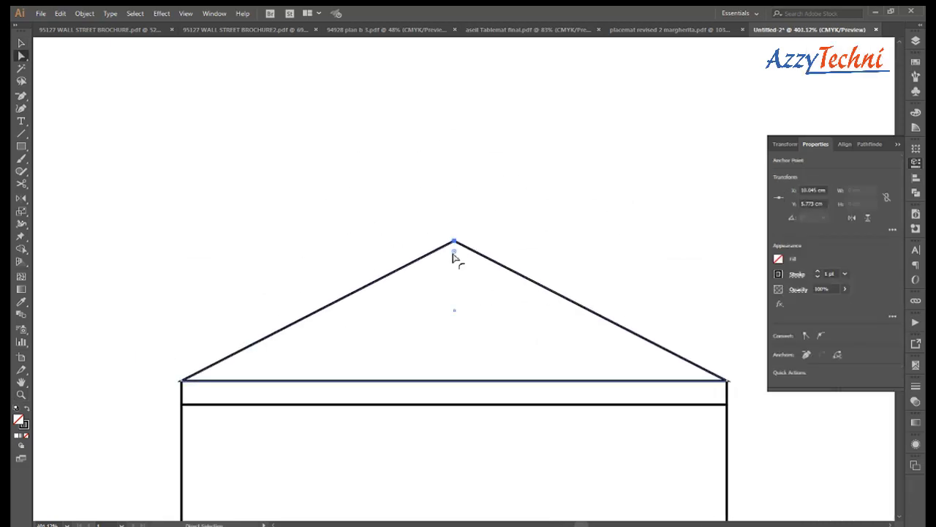
mouse_move(454, 256)
mouse_down()
mouse_move(454, 290)
mouse_move(455, 276)
mouse_up()
click(543, 213)
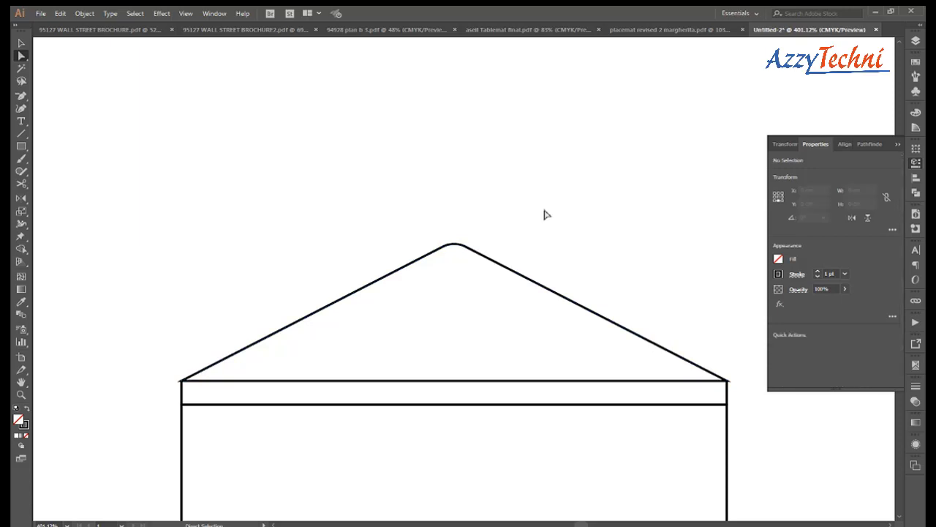
key(ctrl+minus)
key(ctrl+minus)
Step: Place a copy of the middle panel to its left and set its width to 1.5 cm
drag(518, 389, 512, 280)
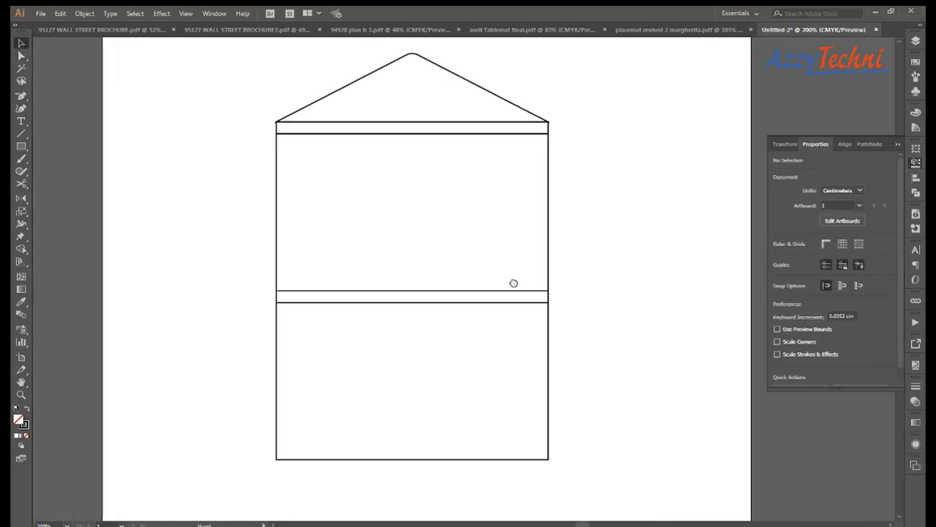
scroll(639, 340, up, 2)
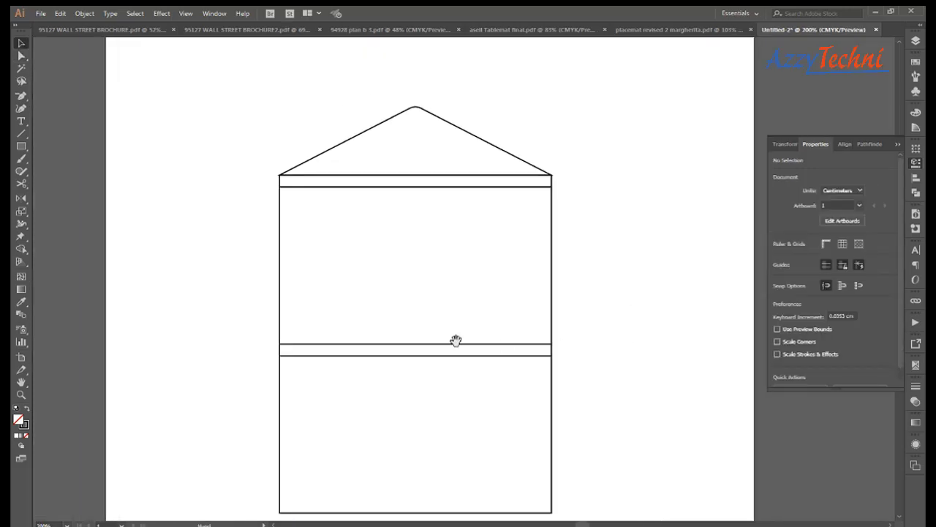
drag(455, 341, 526, 391)
drag(623, 330, 352, 342)
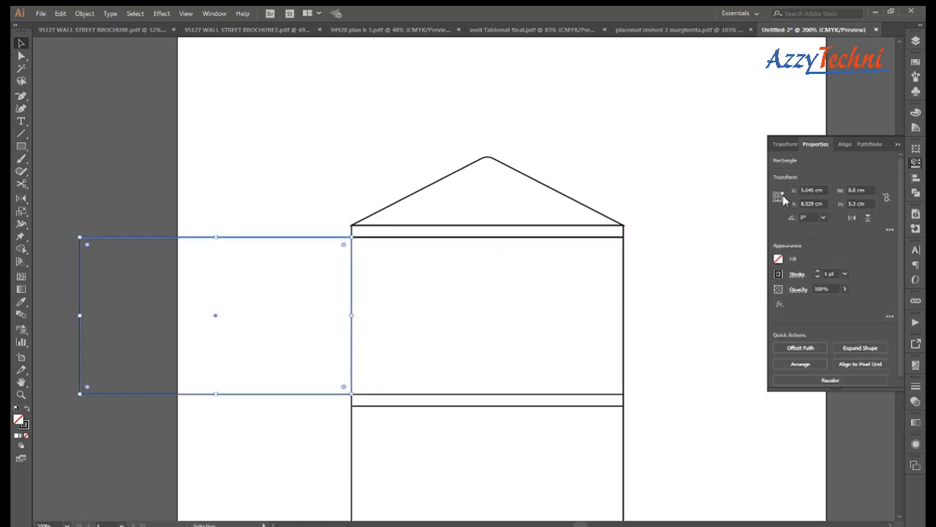
click(860, 190)
text(1.5)
key(Return)
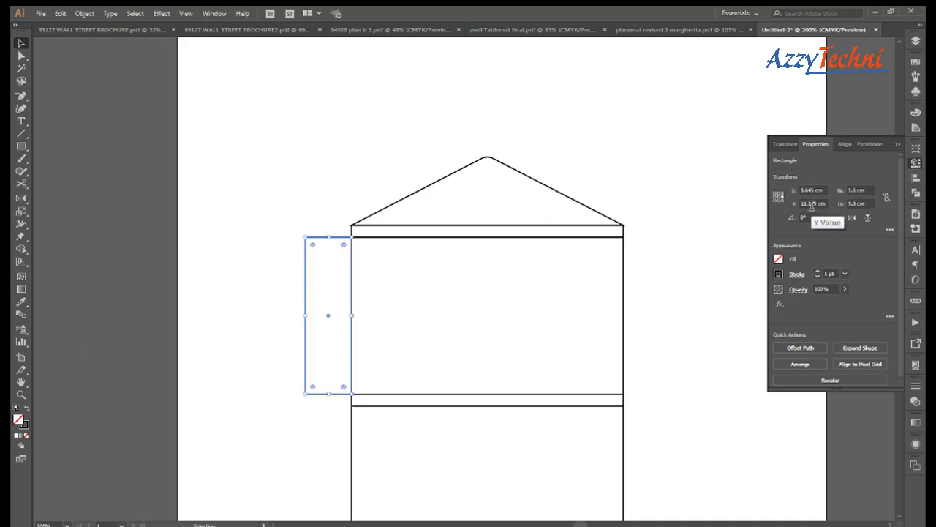
click(650, 310)
Step: Move the narrow flap's top-left corner down 1 cm
key(z)
drag(703, 415, 735, 437)
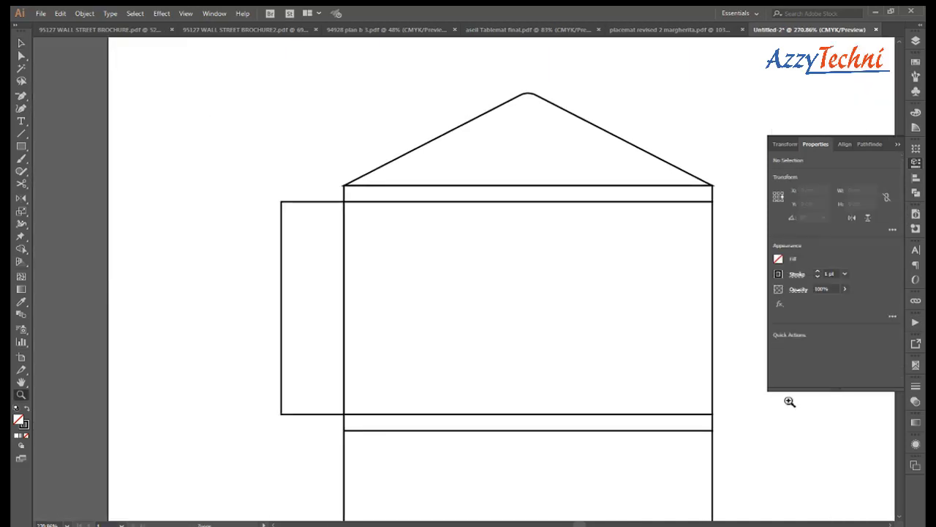
key(a)
drag(248, 182, 319, 207)
key(Return)
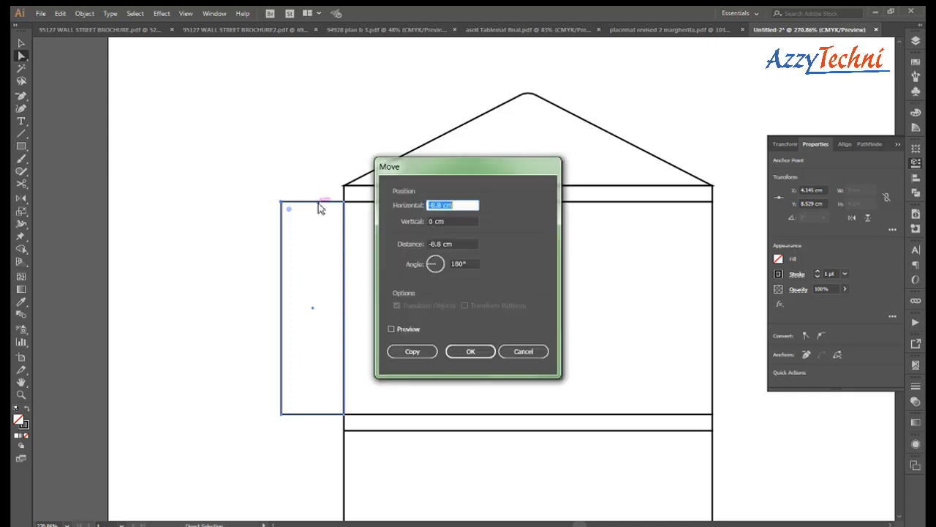
text(0)
key(Tab)
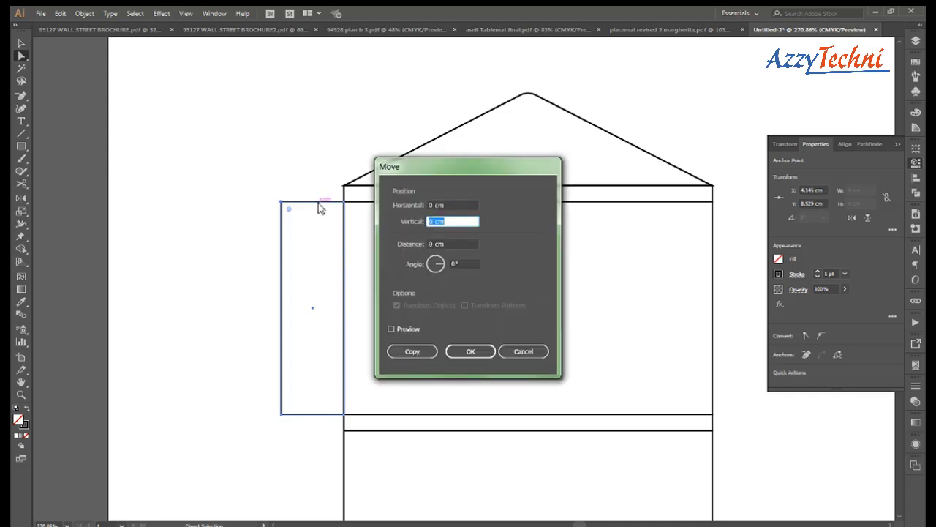
text(1)
key(Return)
Step: Move the flap's bottom-left corner up 1 cm to complete the taper
drag(249, 408, 313, 441)
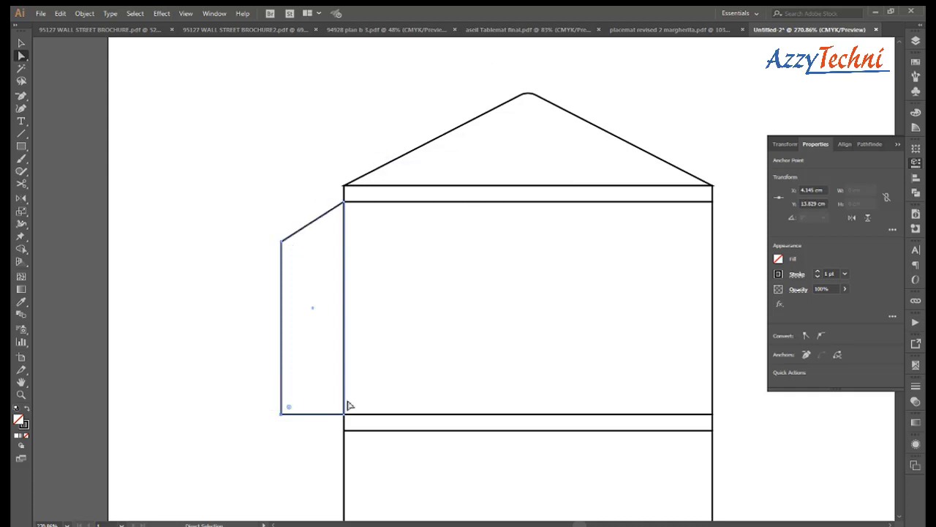
key(Return)
key(Tab)
text(-1)
key(Return)
click(219, 361)
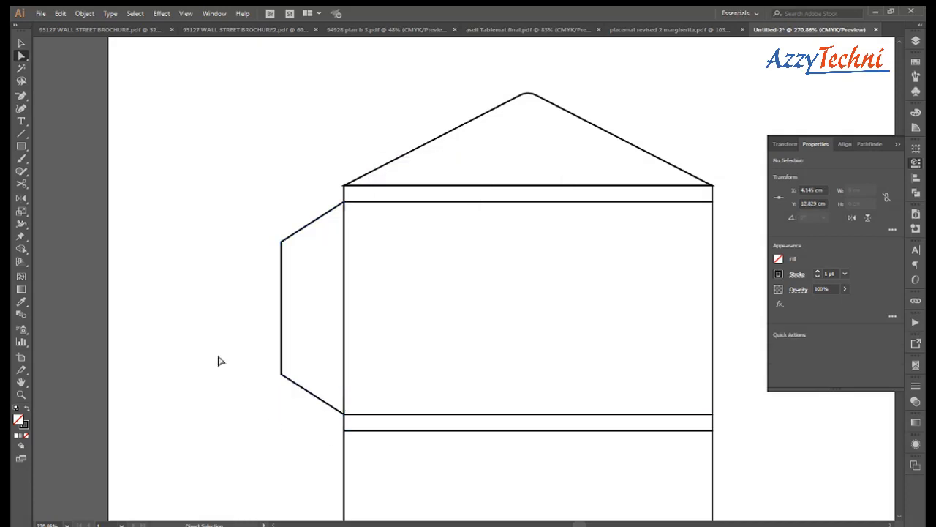
key(v)
Step: Copy the left flap, reflect it horizontally, and butt it against the panel's right edge
drag(463, 304, 341, 288)
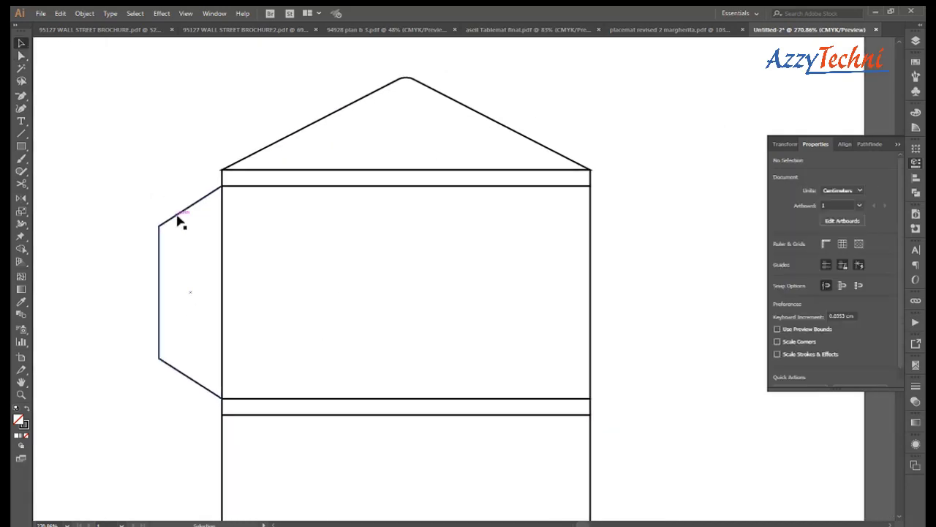
drag(180, 223, 609, 225)
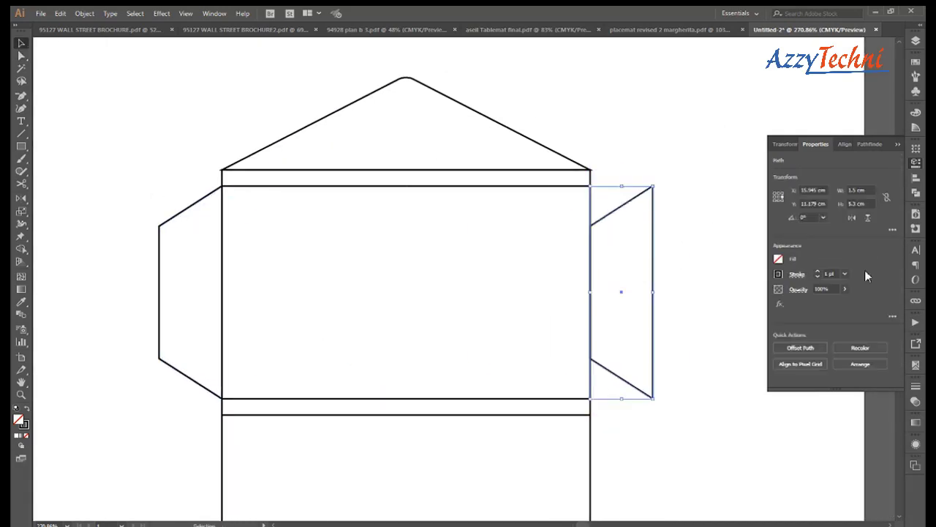
click(851, 218)
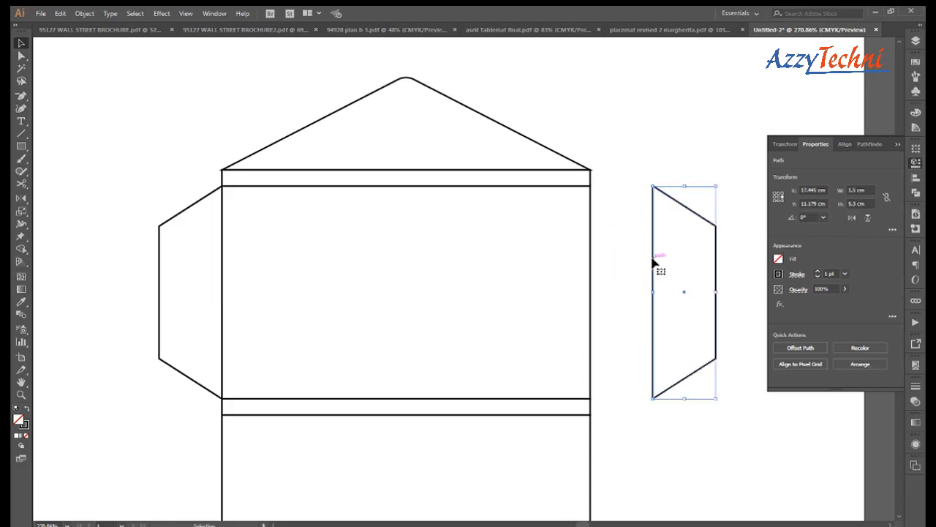
drag(653, 262, 591, 263)
click(668, 199)
Step: Move the right flap 0.4 cm outward
scroll(670, 280, down, 2)
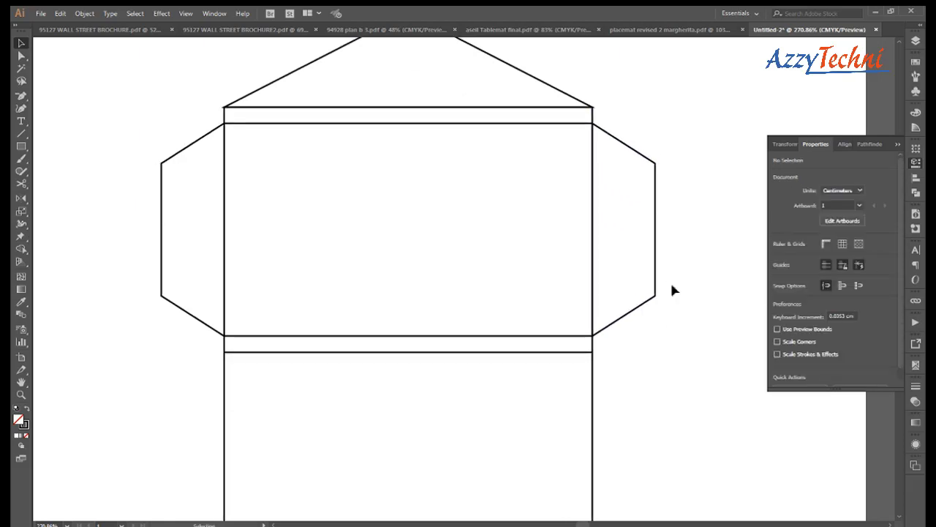
key(ctrl+minus)
scroll(643, 344, up, 1)
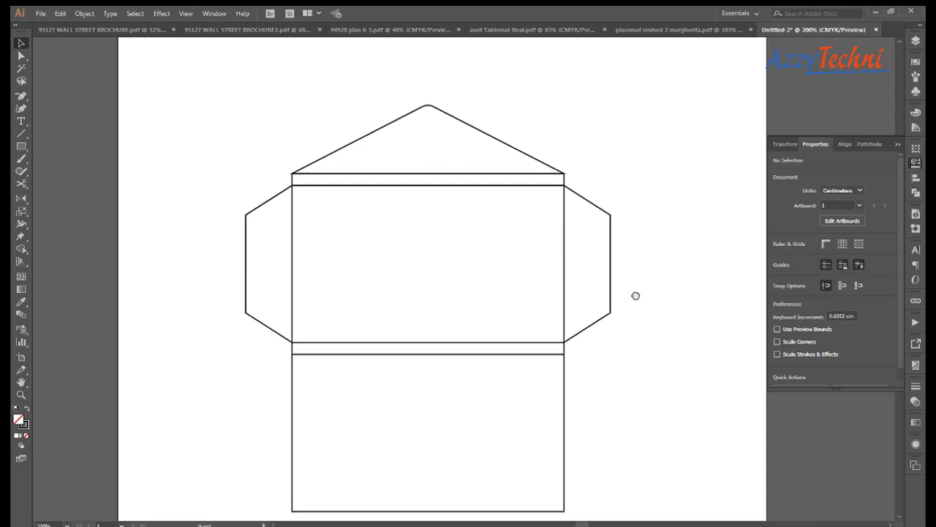
click(613, 275)
key(Return)
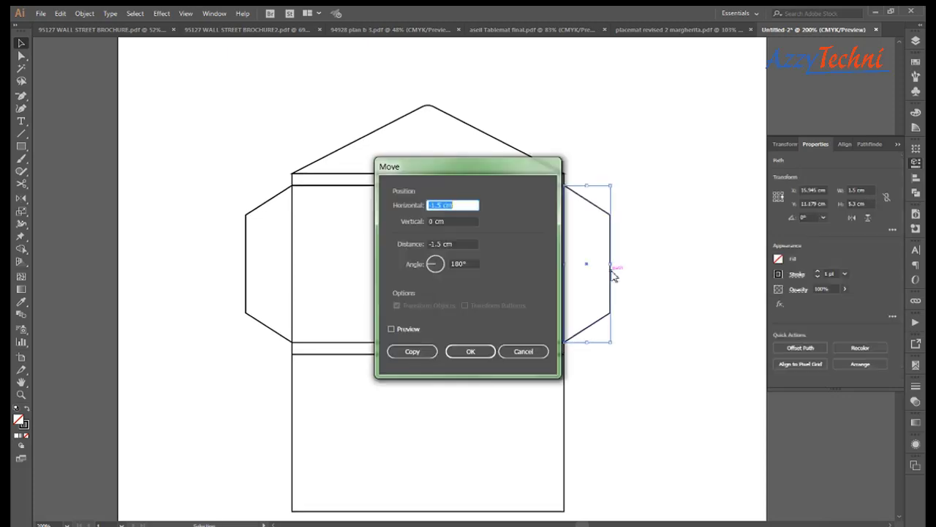
text(0.4)
key(Tab)
key(Return)
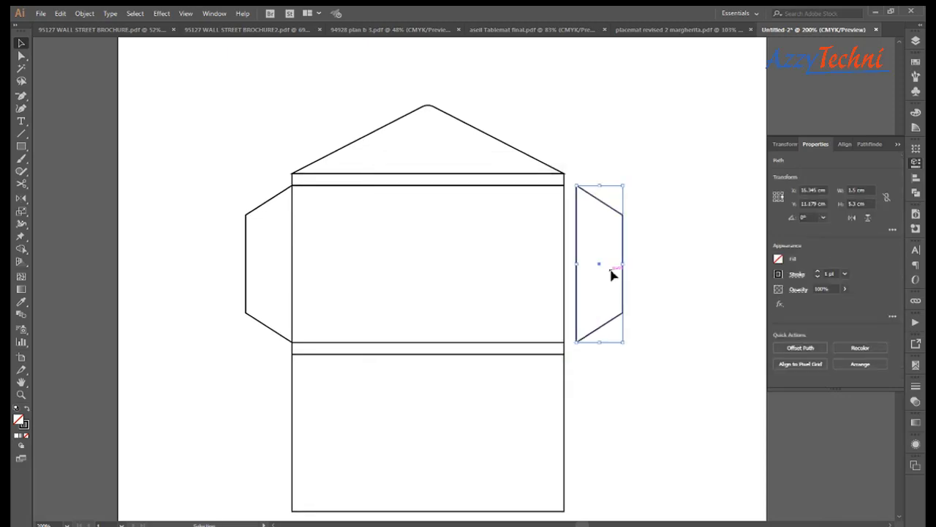
click(199, 172)
Step: Move the left flap -0.4 cm outward
click(289, 237)
key(Return)
text(-0.4)
key(Tab)
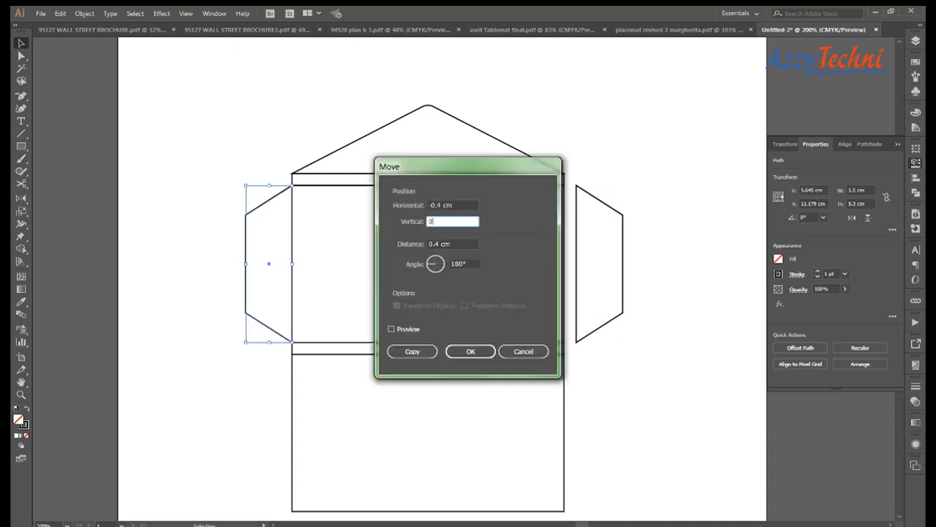
key(Return)
click(444, 435)
Step: Make a 0.4 cm strip from a panel copy and place a copy in each side gap
scroll(428, 300, up, 4)
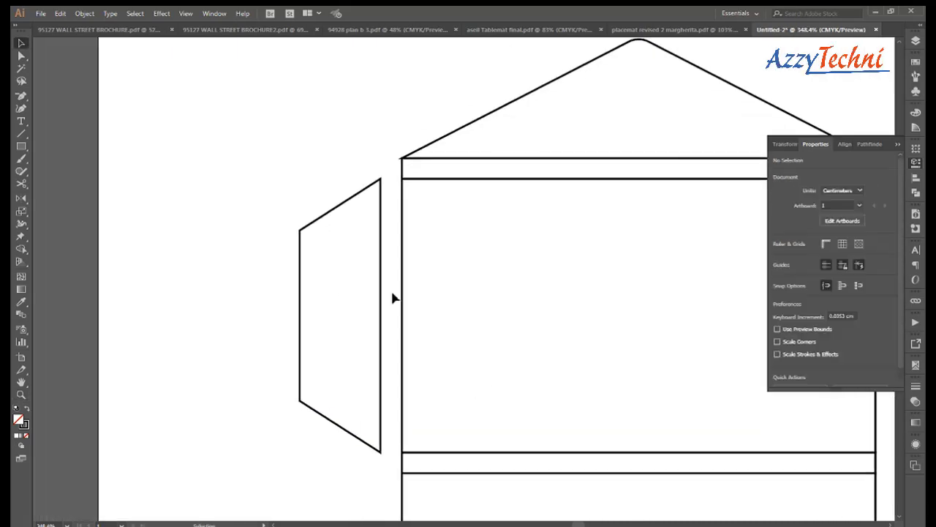
drag(403, 338, 381, 338)
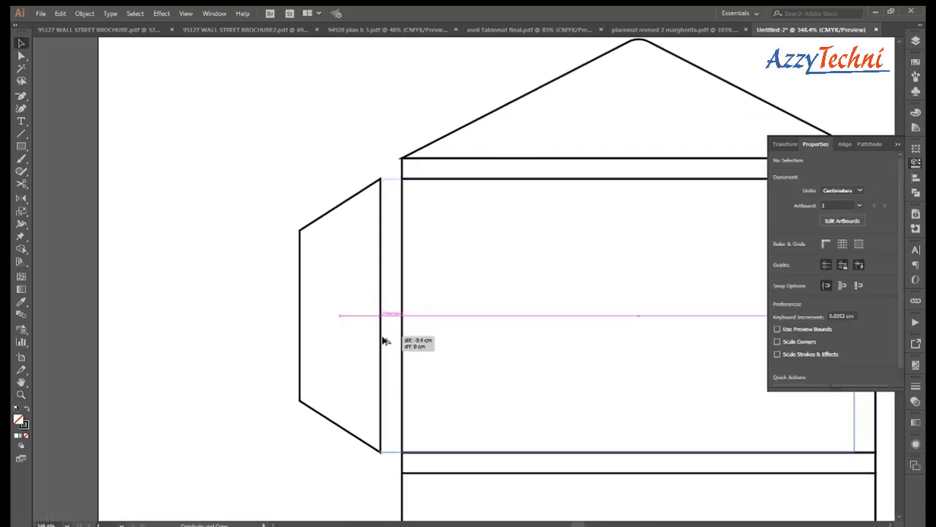
drag(567, 327, 379, 349)
drag(664, 340, 213, 371)
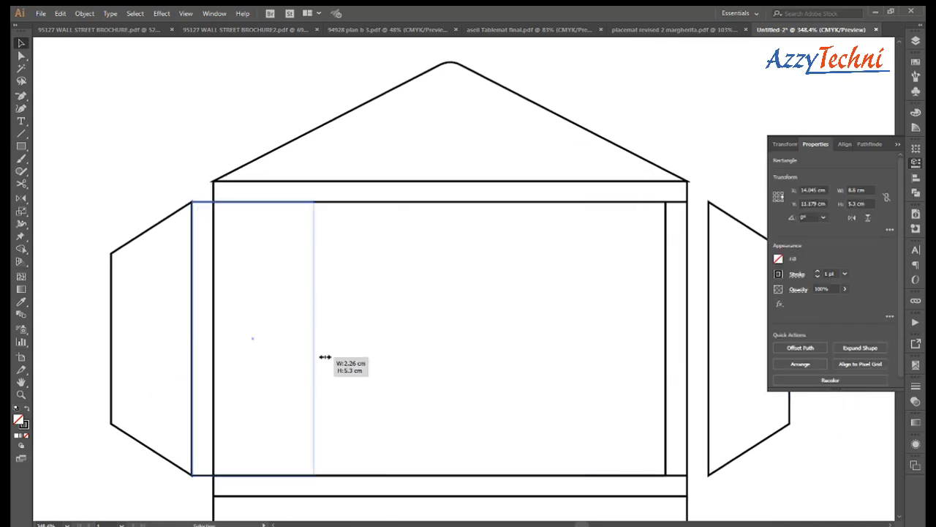
drag(590, 171, 577, 151)
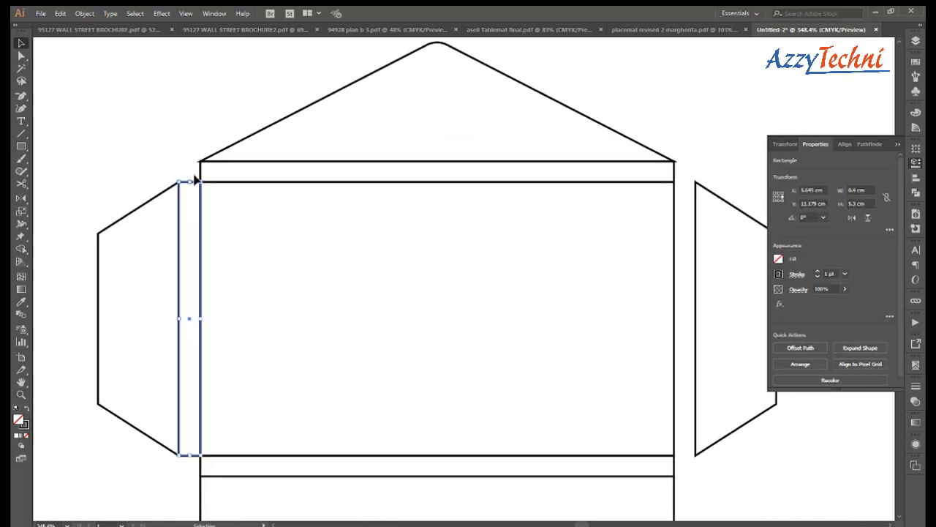
mouse_move(188, 325)
mouse_down()
mouse_move(679, 322)
mouse_move(684, 331)
mouse_up()
click(748, 129)
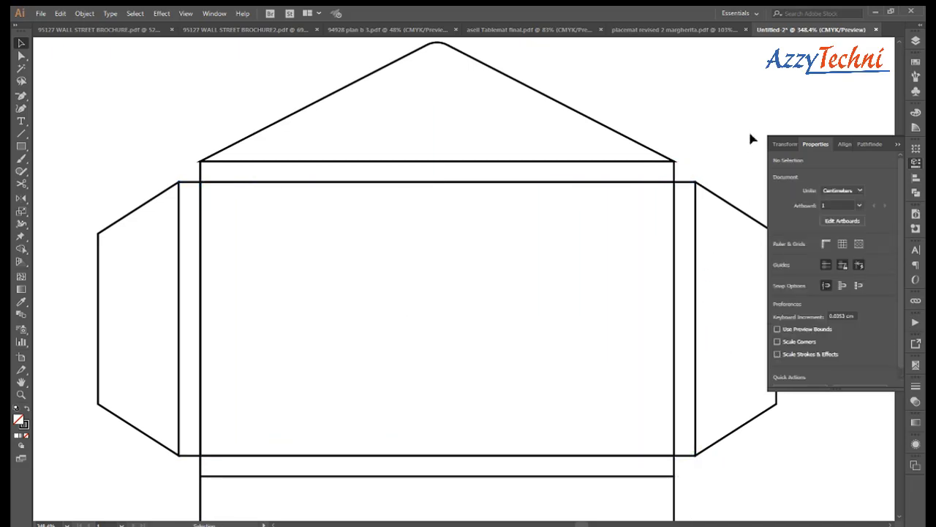
key(ctrl+minus)
key(ctrl+minus)
Step: Copy the top flap triangle onto the bottom panel and draw a horizontal line across its tip
drag(751, 134, 637, 261)
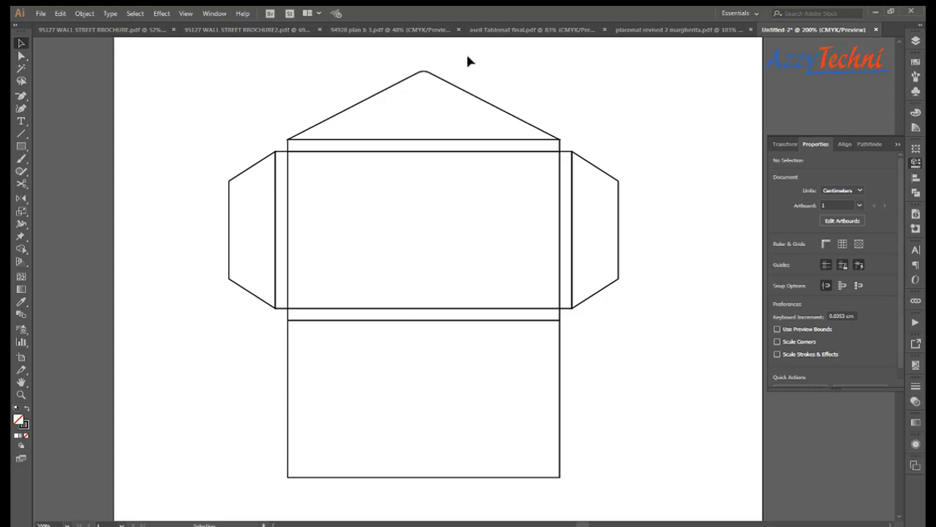
mouse_move(466, 93)
mouse_down()
mouse_move(475, 434)
mouse_move(524, 400)
mouse_up()
key(z)
drag(524, 401, 587, 387)
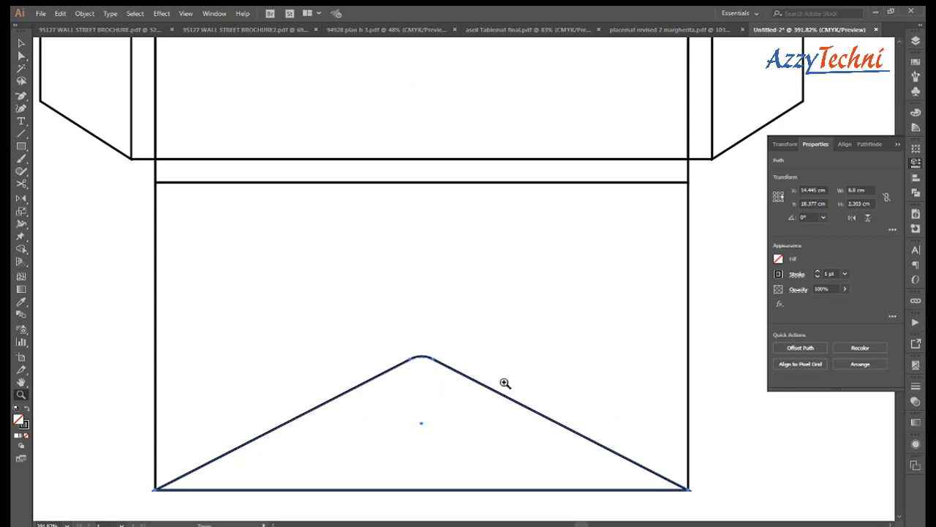
key(backslash)
drag(362, 373, 491, 373)
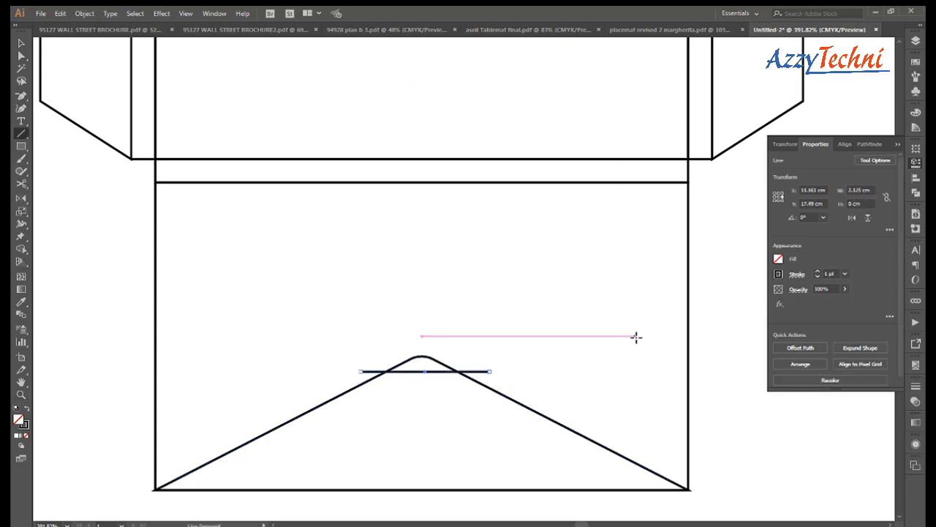
key(v)
Step: Delete the helper triangle, leaving a 2.1 cm line centred in the lower panel
scroll(598, 359, down, 2)
click(593, 391)
key(Delete)
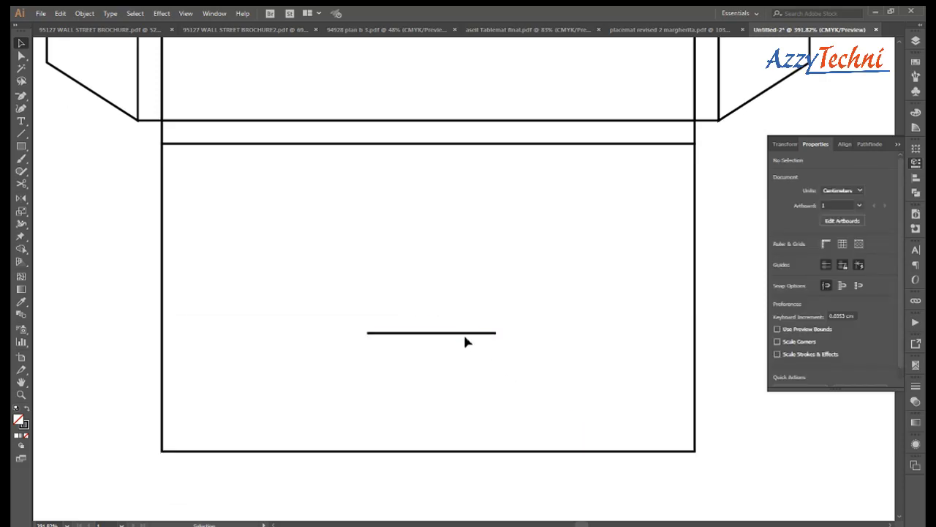
click(494, 333)
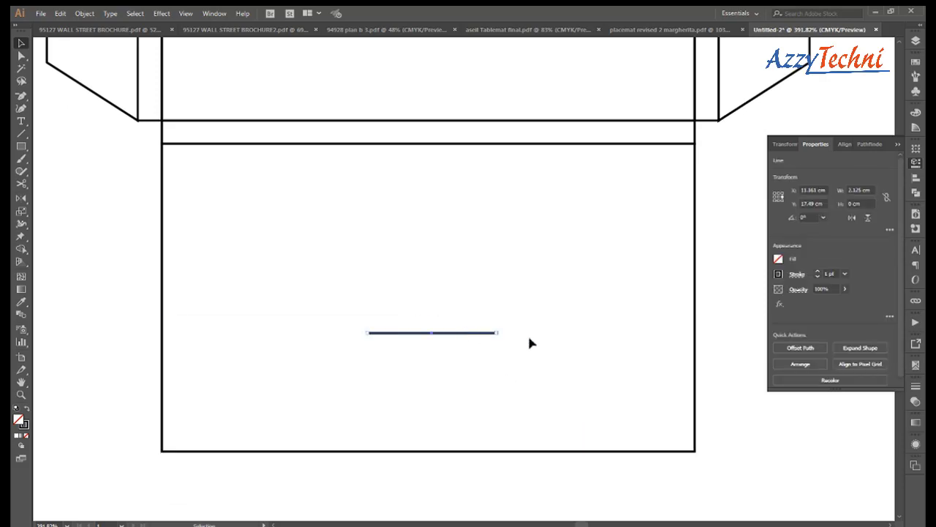
click(695, 289)
click(731, 387)
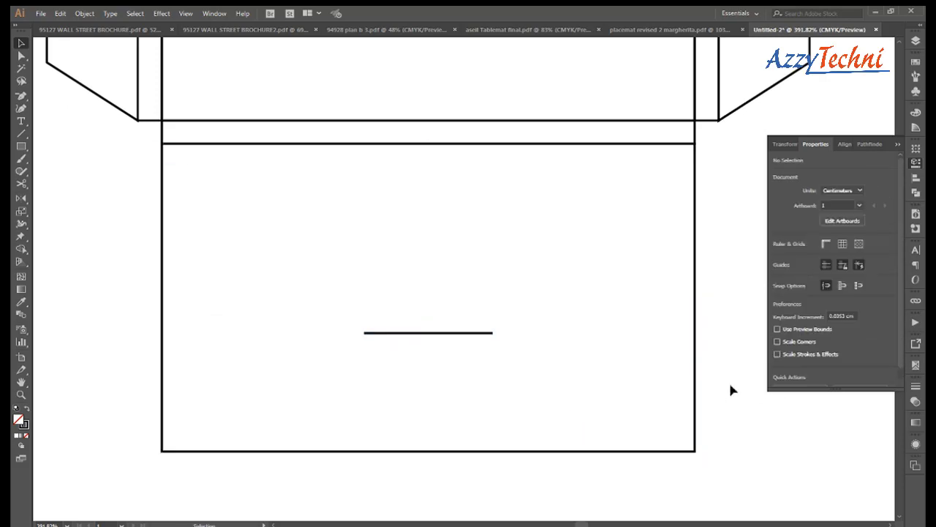
key(ctrl+minus)
key(ctrl+minus)
key(ctrl+minus)
key(z)
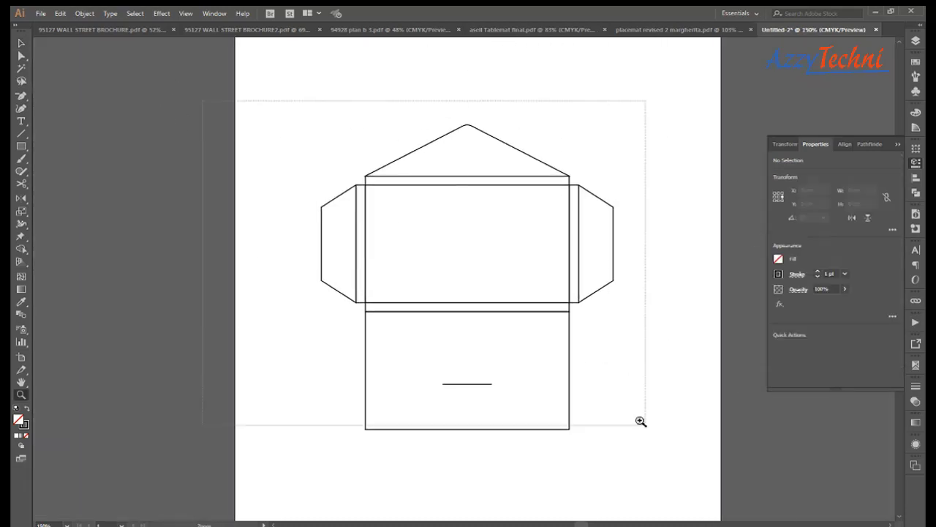
drag(202, 100, 709, 498)
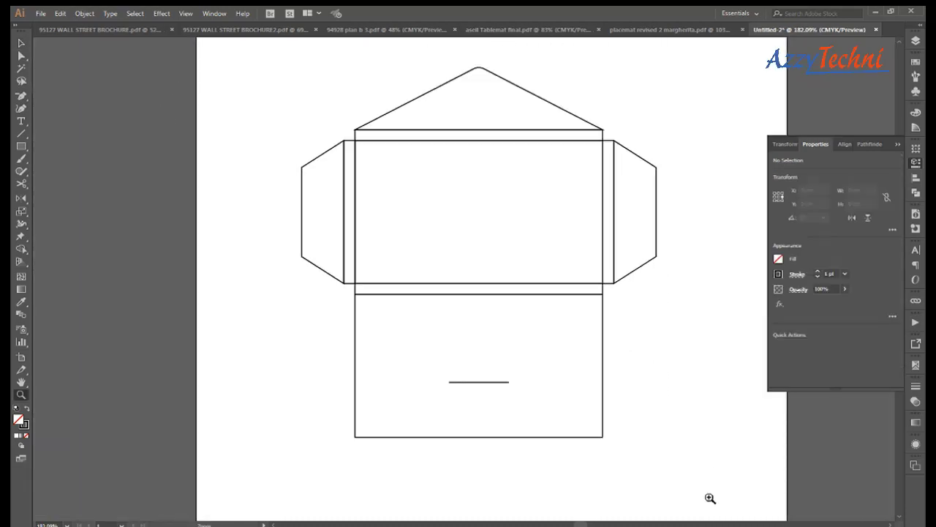
Step: Give every envelope path a dark teal stroke from the Swatches panel
key(v)
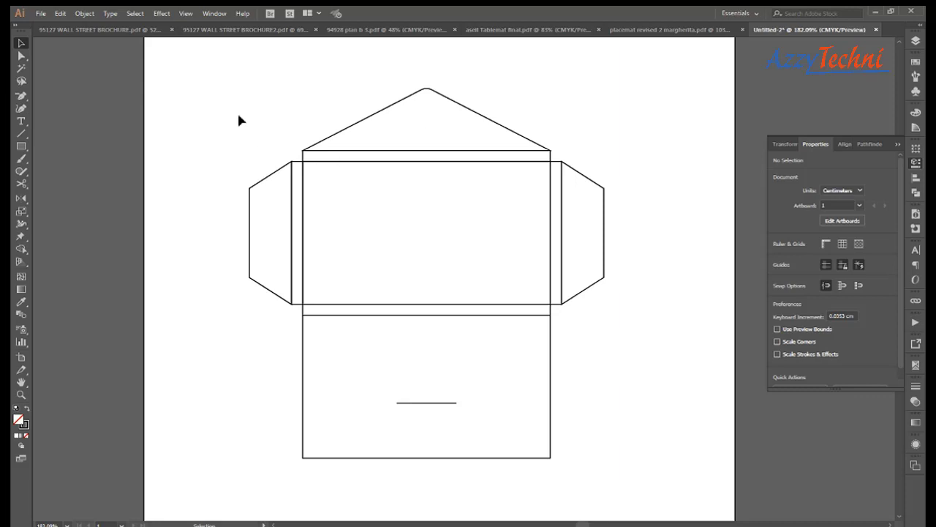
drag(238, 120, 640, 472)
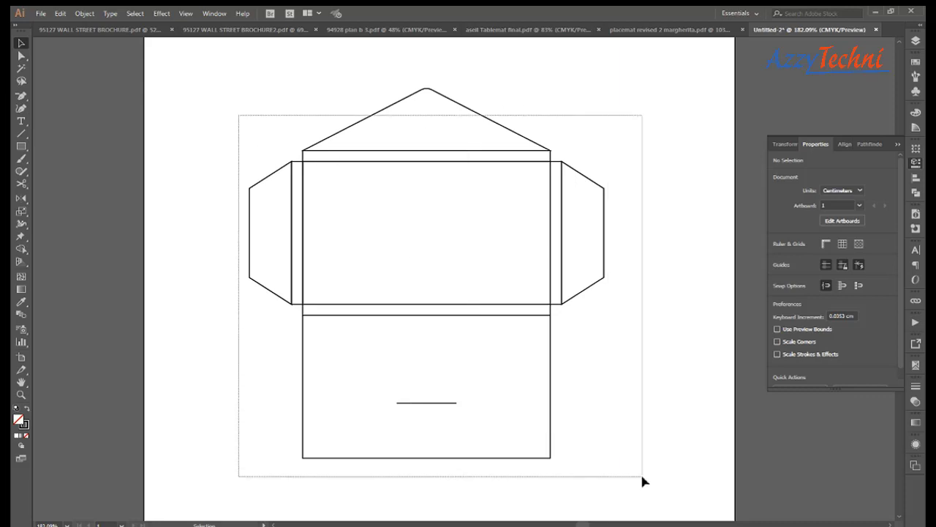
click(915, 66)
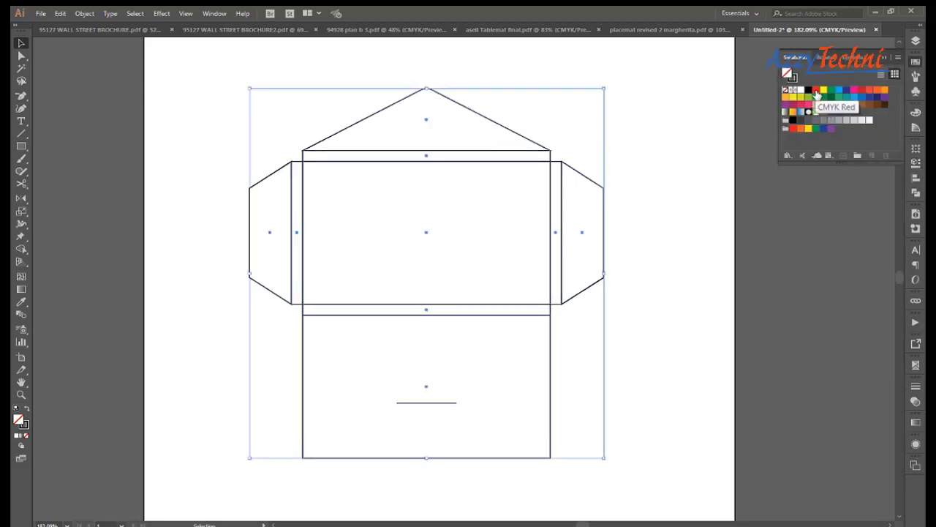
click(831, 97)
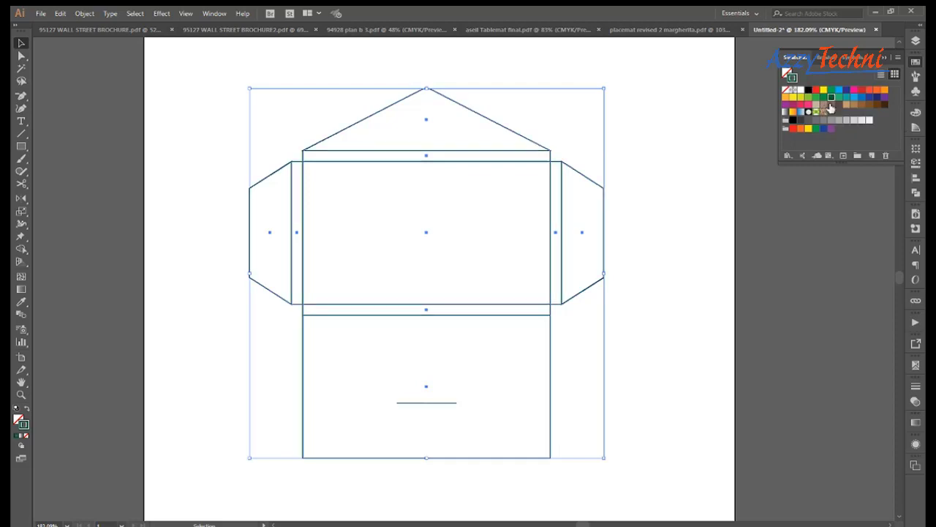
click(708, 282)
Step: Colour the horizontal fold lines red
key(z)
drag(202, 117, 512, 332)
key(a)
drag(537, 121, 596, 397)
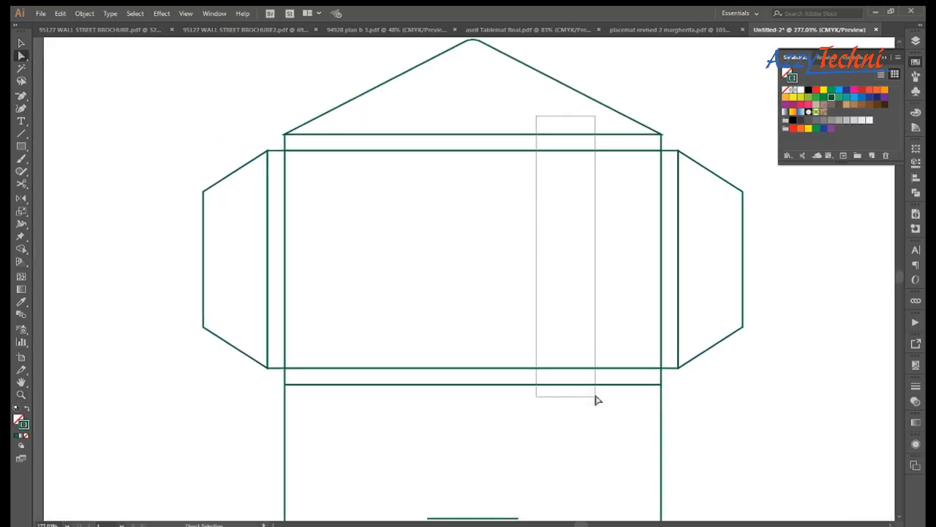
key(ctrl+8)
key(v)
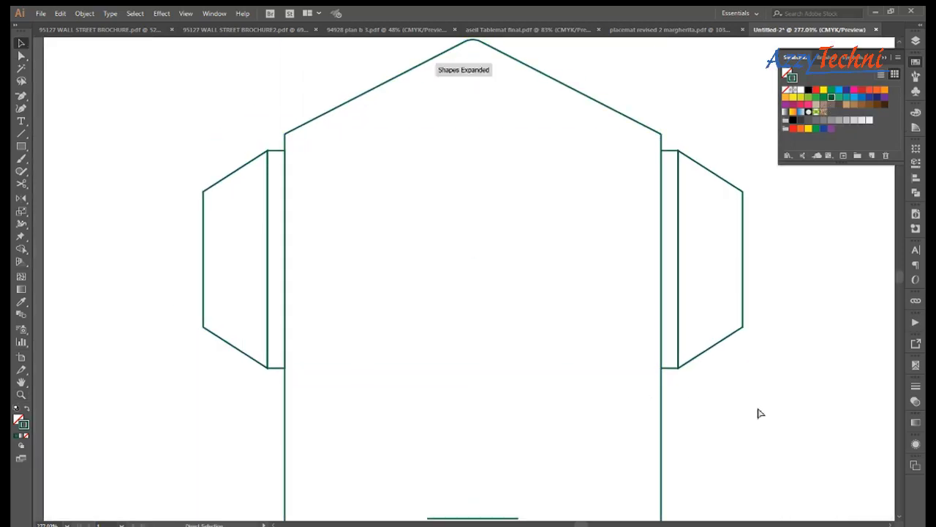
key(ctrl+z)
click(607, 135)
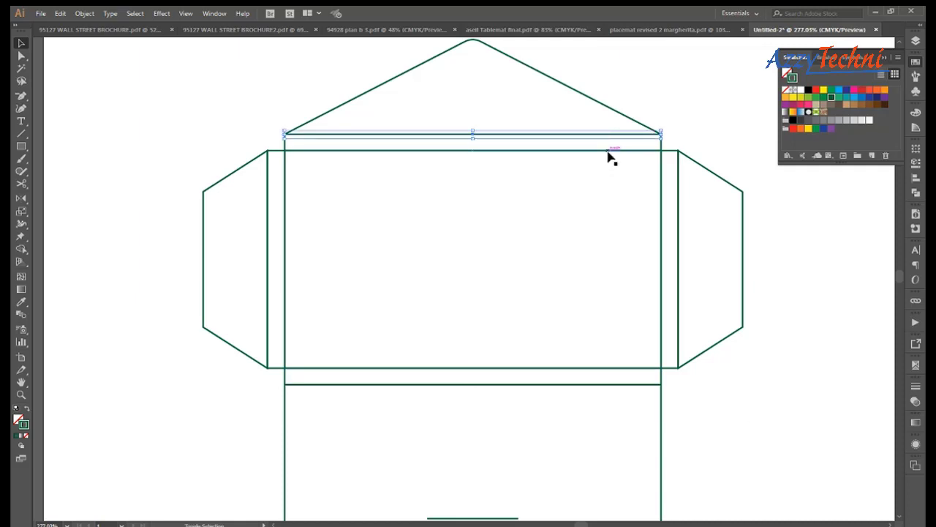
click(609, 156)
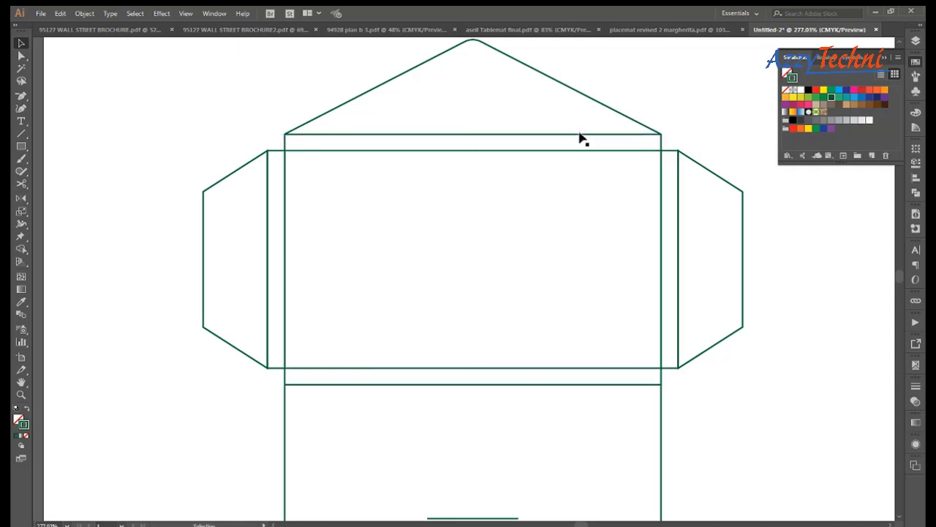
drag(580, 120, 599, 401)
click(815, 92)
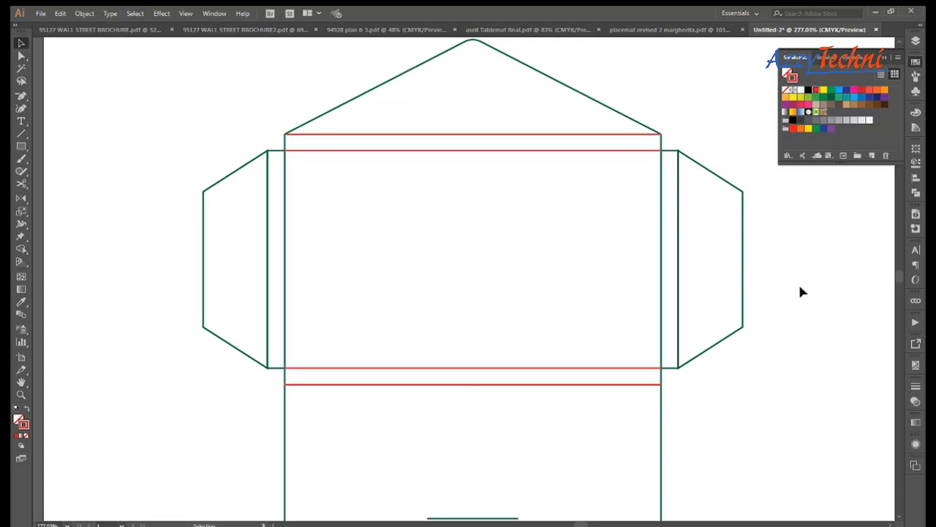
Step: Make both vertical side fold lines red by sampling the existing red fold line
key(a)
drag(256, 177, 700, 205)
key(Delete)
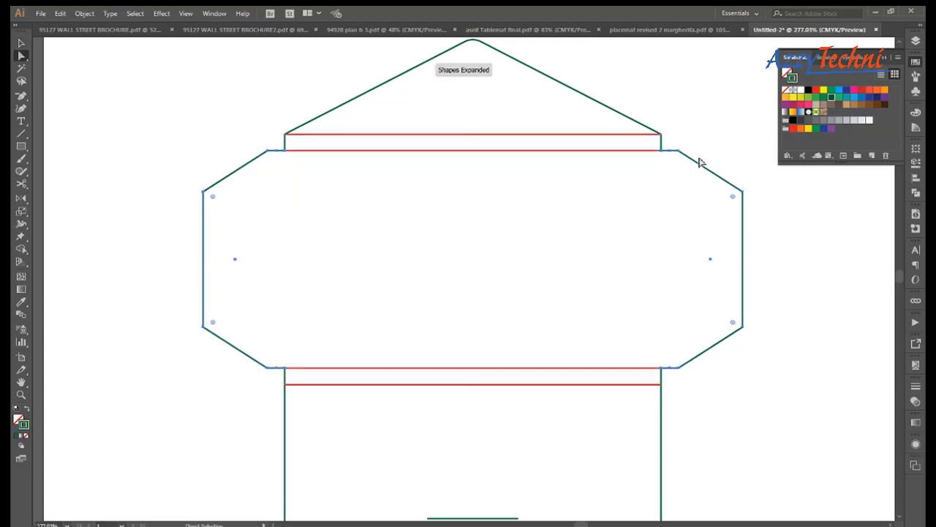
key(v)
key(ctrl+z)
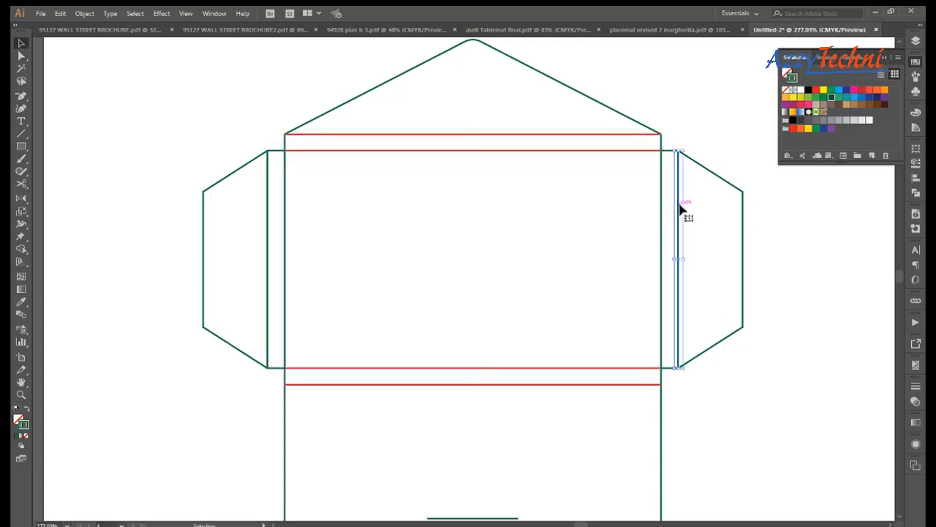
click(660, 212)
click(289, 218)
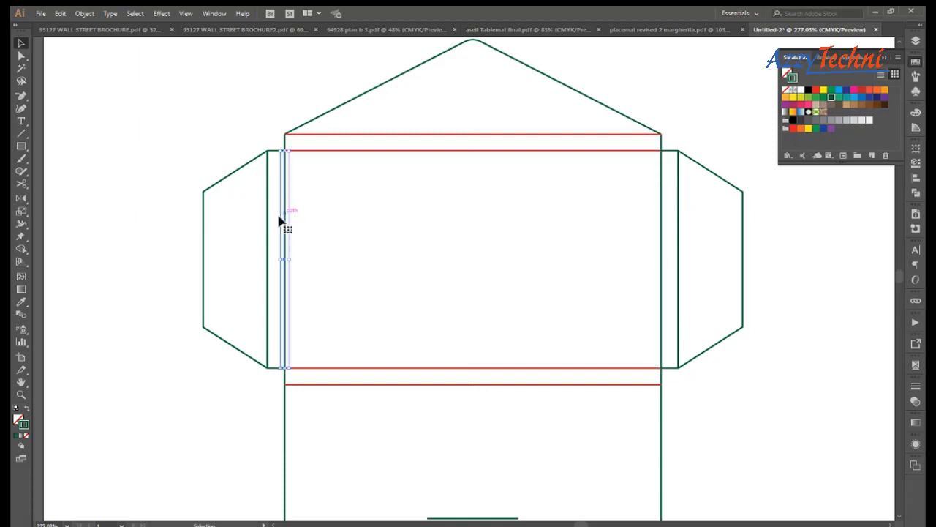
drag(254, 189, 687, 226)
key(i)
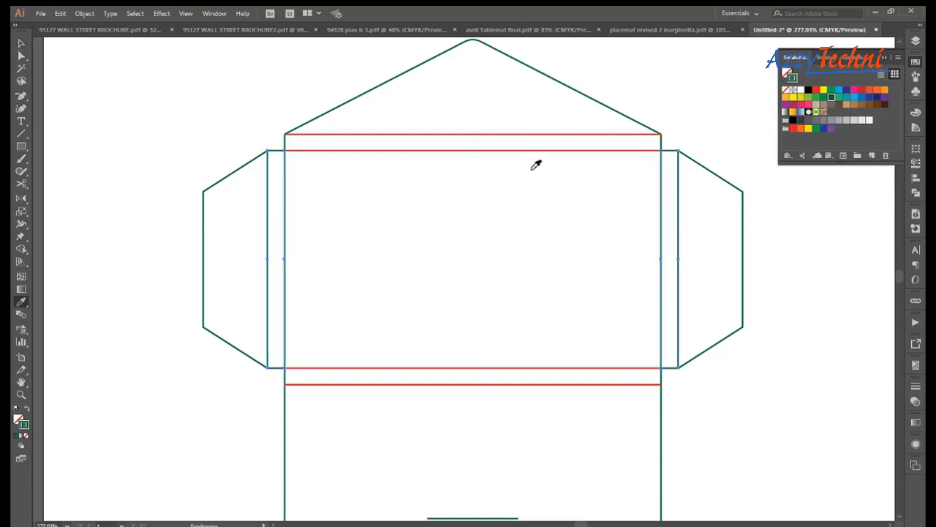
click(528, 151)
key(v)
click(683, 110)
Step: Zoom in to frame the whole envelope die-line
scroll(650, 215, right, 1)
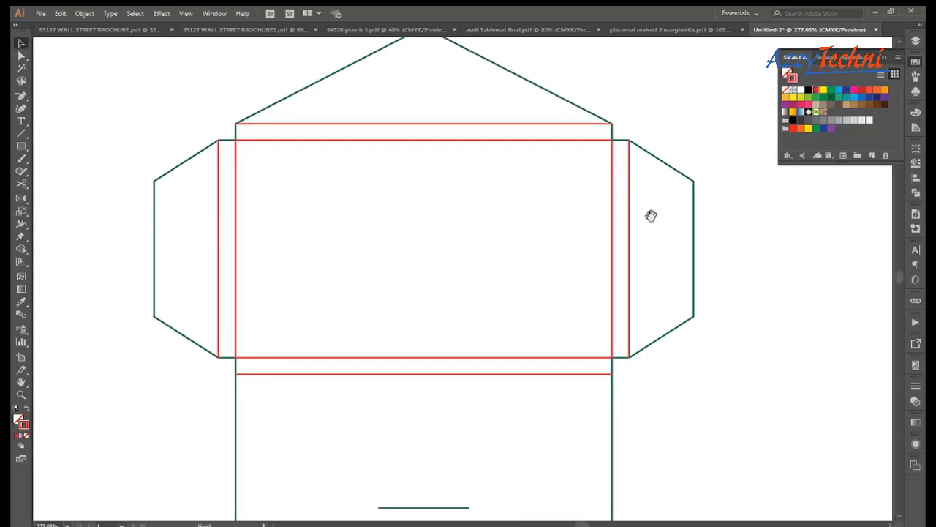
key(ctrl+minus)
scroll(676, 302, down, 2)
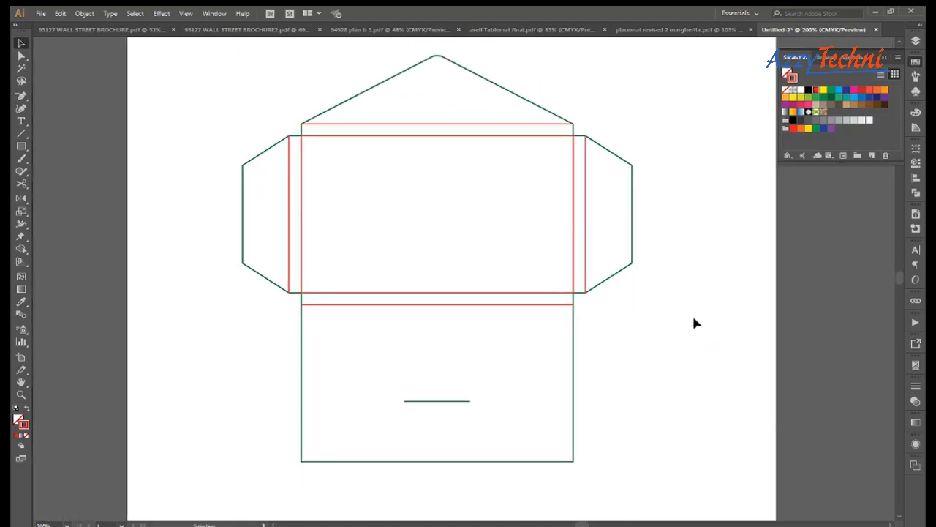
scroll(694, 323, right, 1)
scroll(636, 364, right, 1)
scroll(725, 330, left, 1)
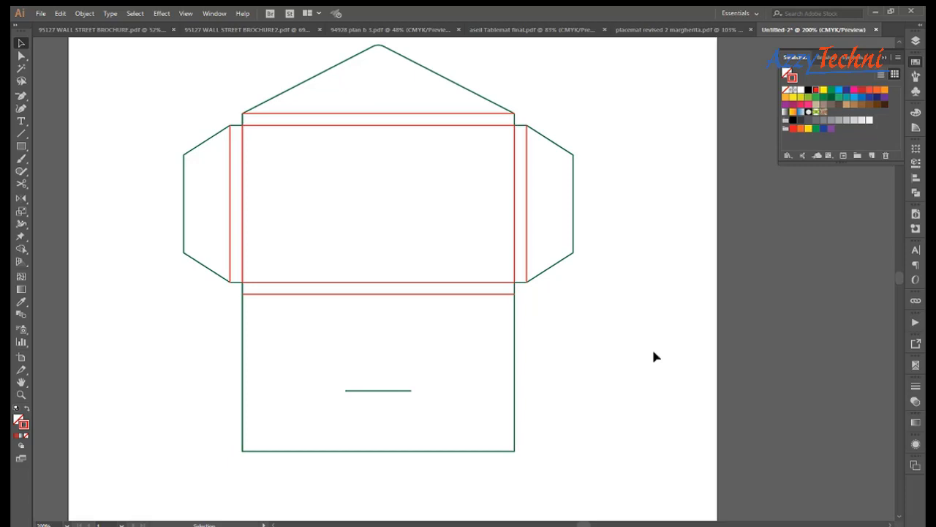
scroll(654, 351, right, 1)
key(z)
drag(142, 91, 720, 483)
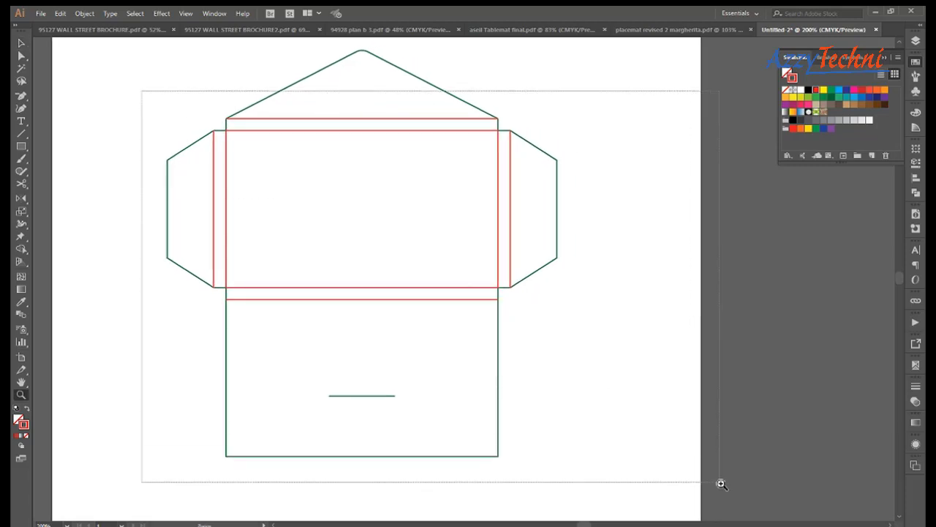
key(v)
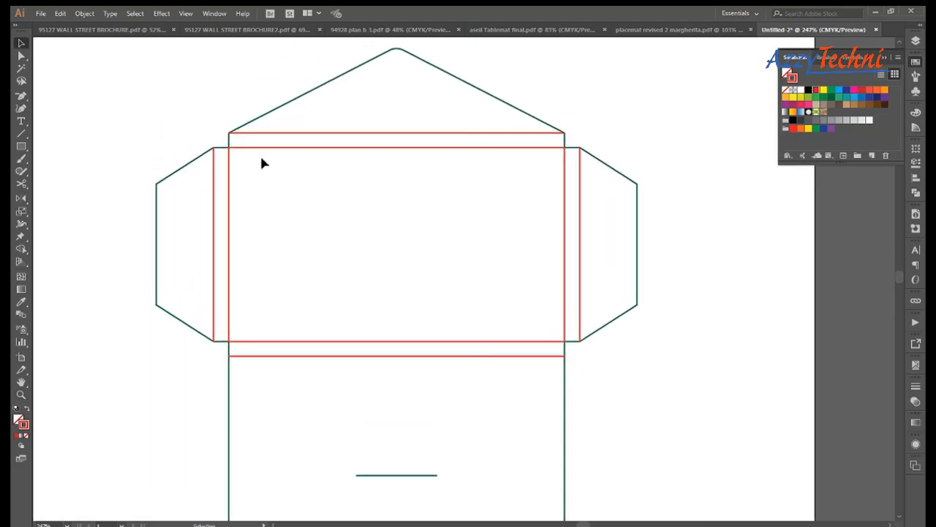
Step: Select all envelope paths and apply Object > Create Trim Marks
drag(152, 79, 661, 512)
click(732, 419)
scroll(724, 399, down, 2)
key(ctrl+a)
click(84, 13)
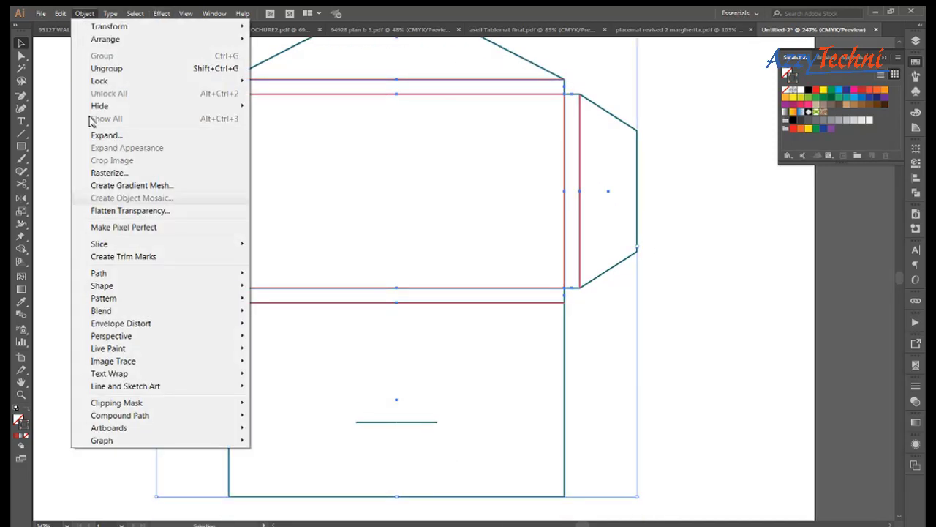
click(157, 256)
key(shift+o)
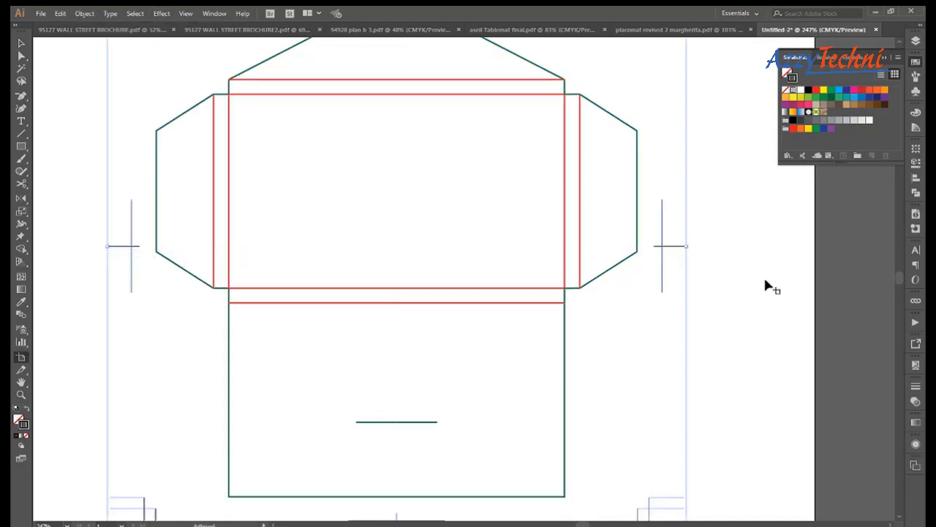
key(Escape)
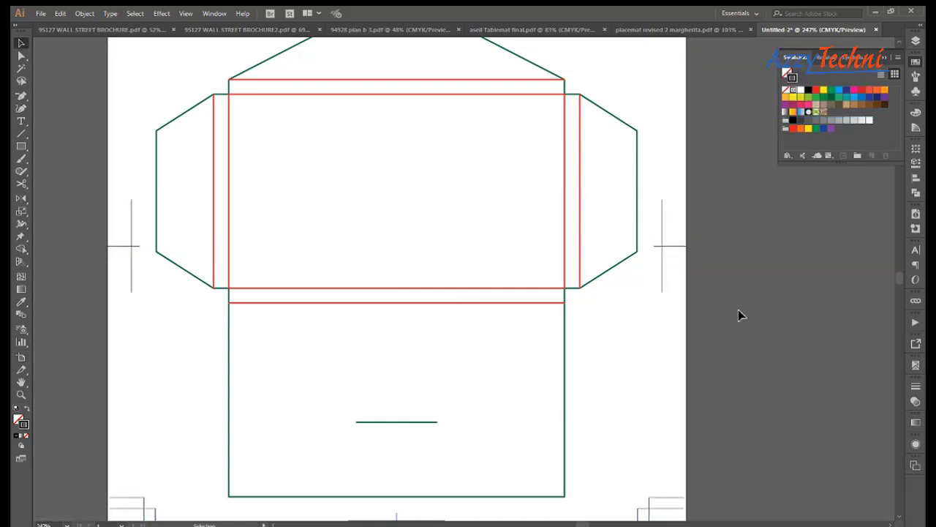
key(z)
scroll(324, 246, up, 2)
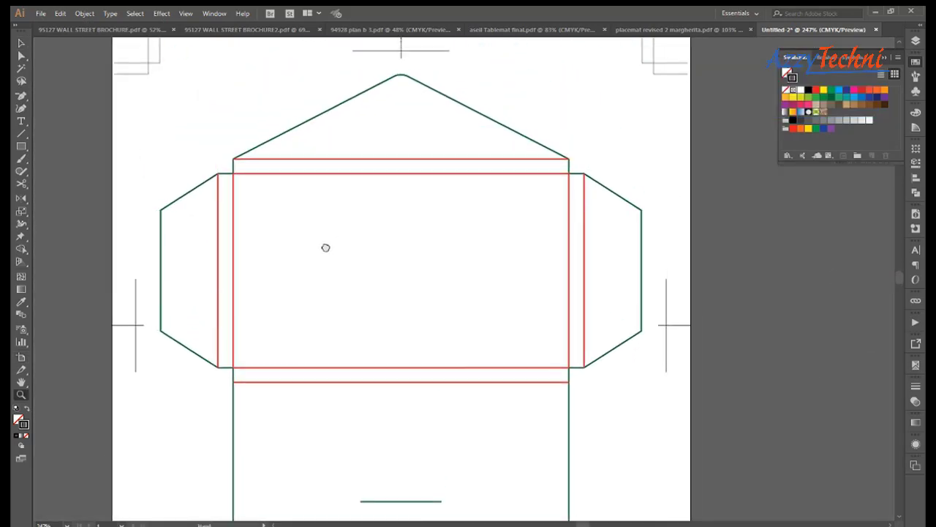
Step: Draw a small legend square beside the bottom panel, filled with the fold-line red
key(m)
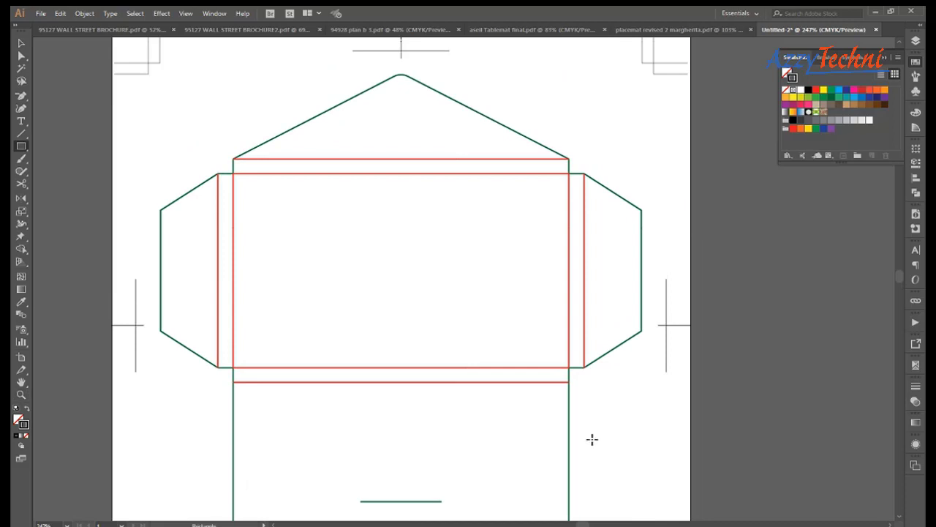
drag(588, 433, 616, 460)
key(y)
key(shift+x)
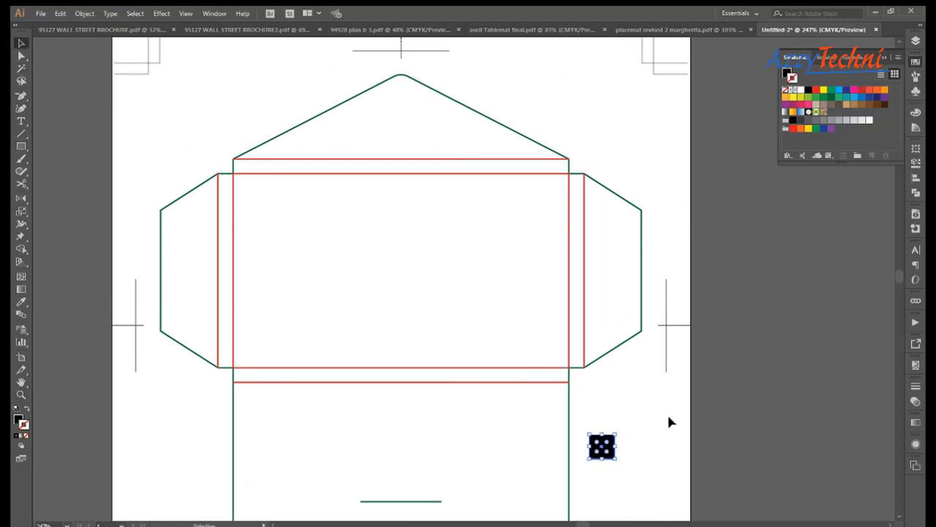
key(v)
drag(657, 446, 656, 383)
key(i)
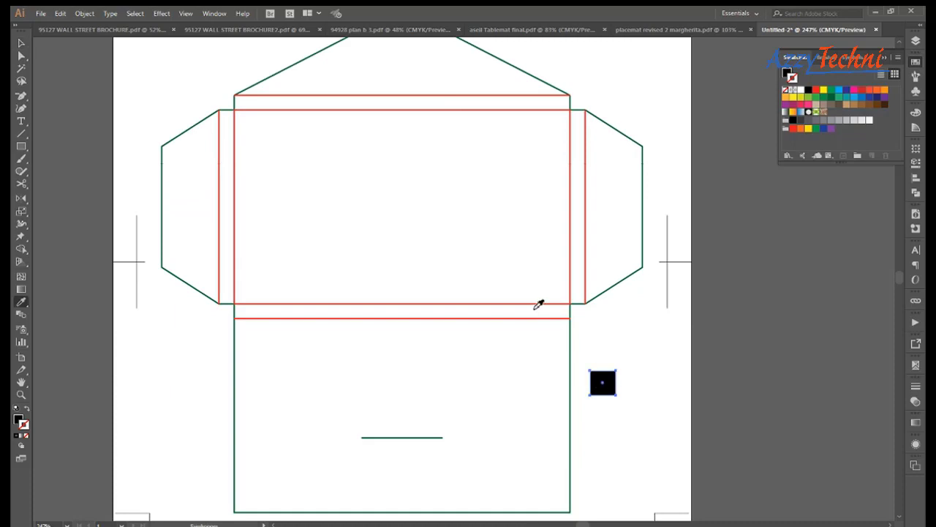
click(539, 302)
key(shift+x)
key(v)
Step: Duplicate the red square below it and fill the copy with the green line colour
drag(612, 396, 615, 429)
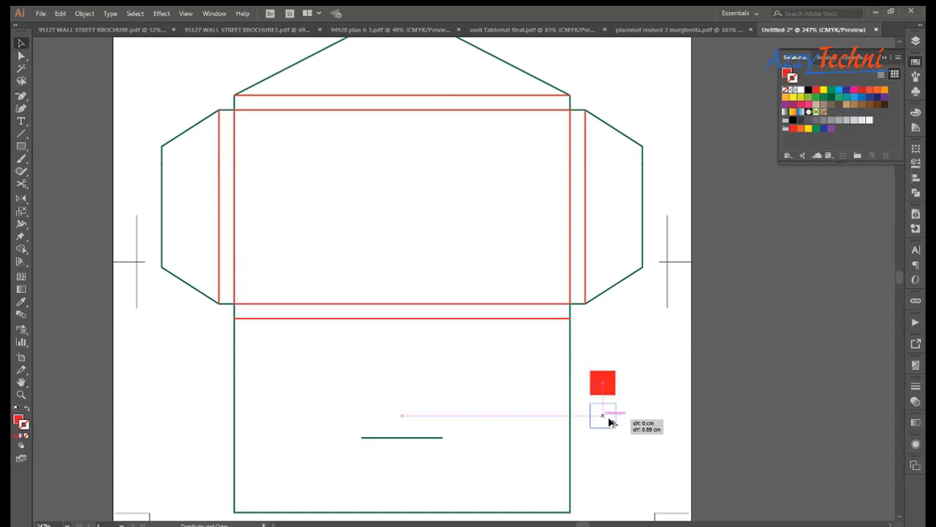
key(i)
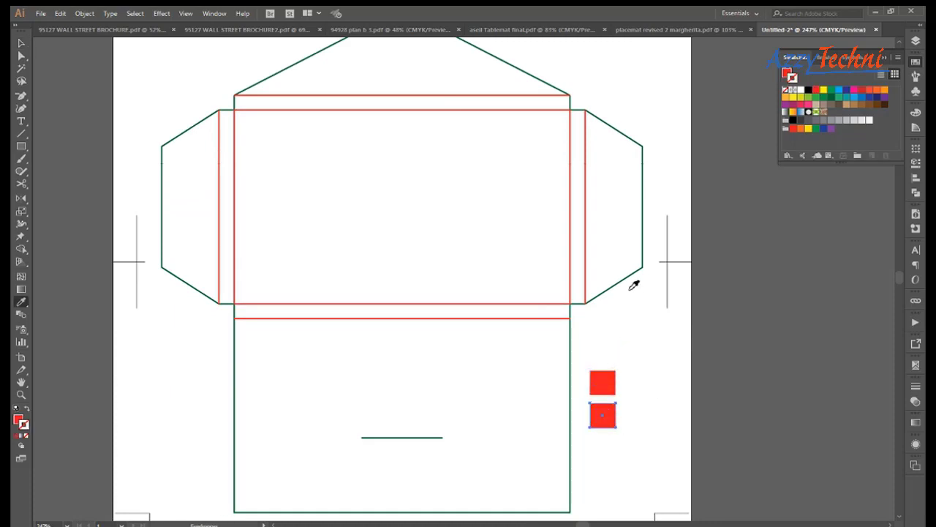
click(630, 276)
key(shift+x)
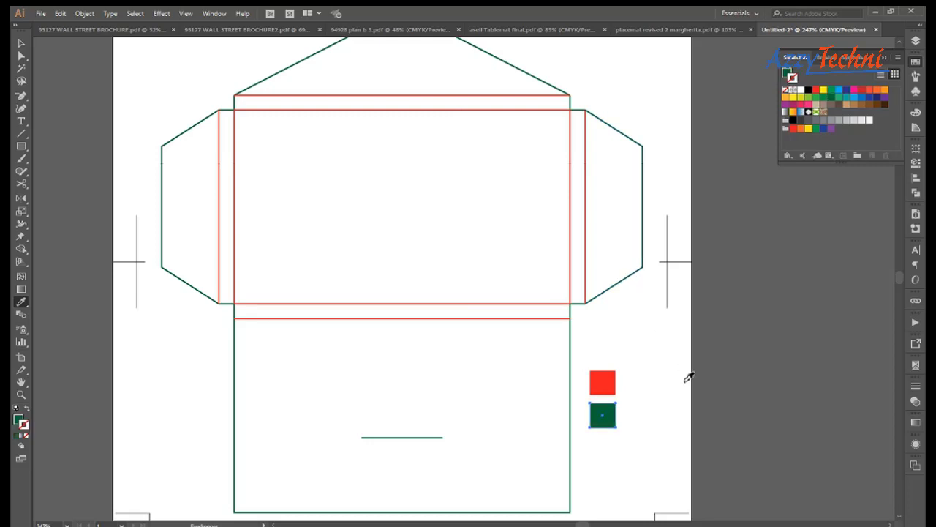
key(v)
click(659, 429)
key(z)
drag(335, 210, 750, 471)
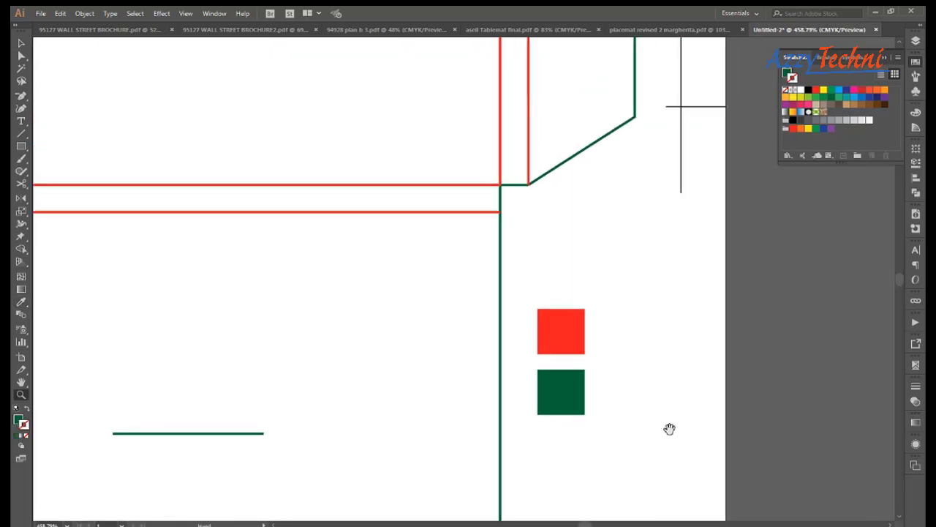
Step: Add a 'Cut' text label beside the green square
key(v)
key(t)
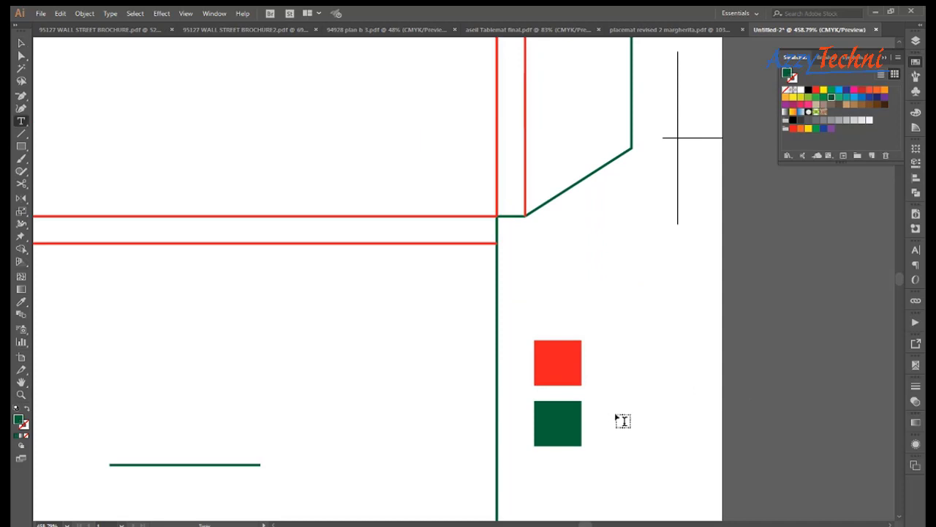
click(612, 420)
text(Cut)
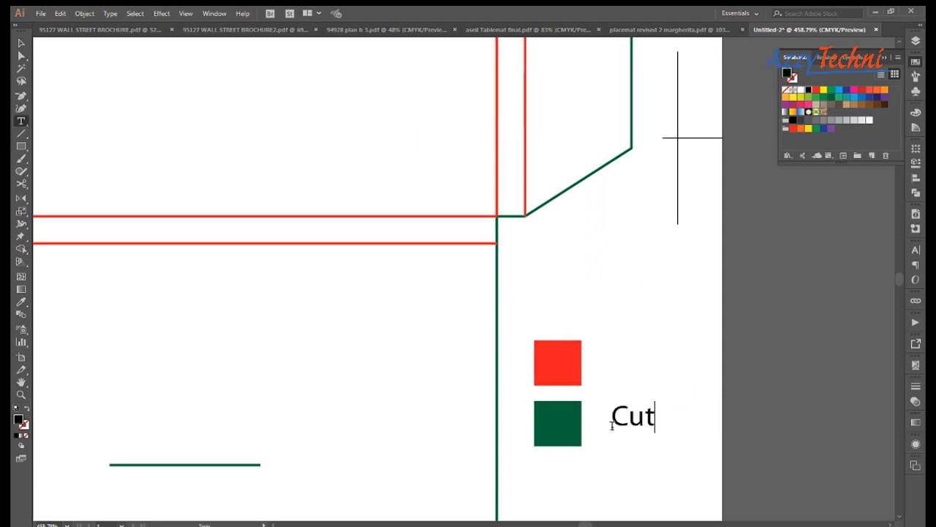
key(Escape)
click(21, 42)
Step: Copy the label beside the red square, change it to 'Fold', and fit the artboard in view
drag(634, 423, 620, 369)
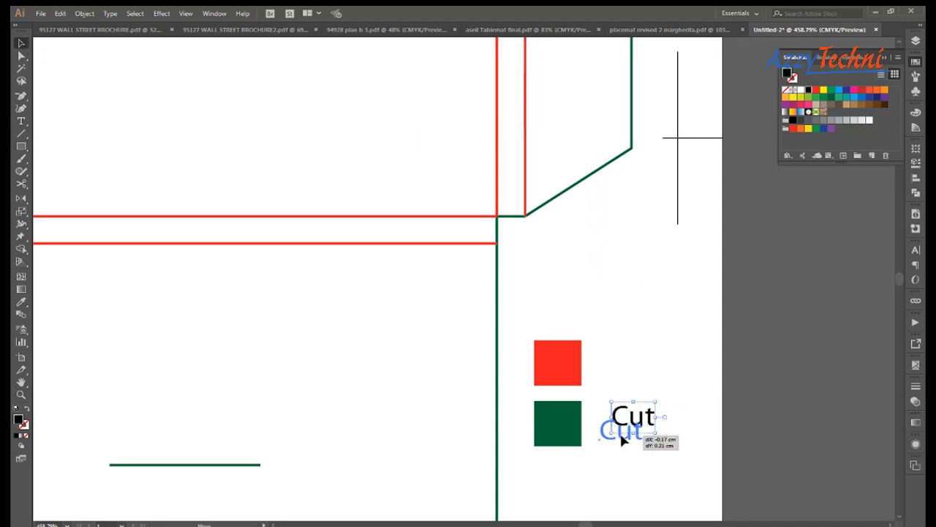
double_click(618, 367)
text(F)
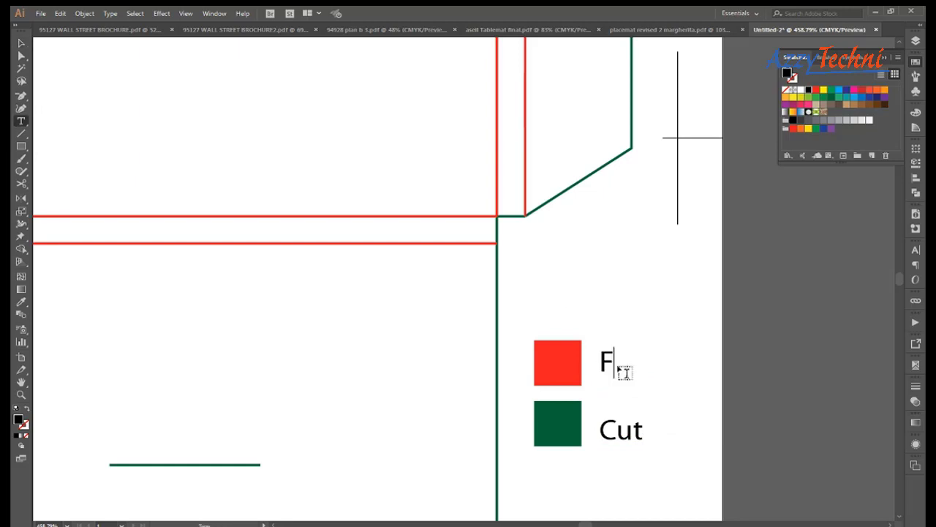
text(old)
click(21, 56)
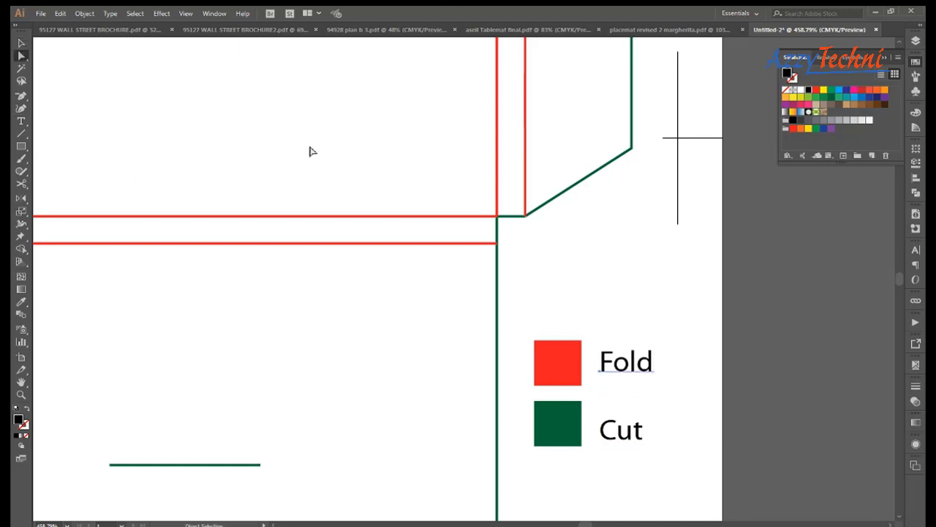
click(22, 43)
click(271, 345)
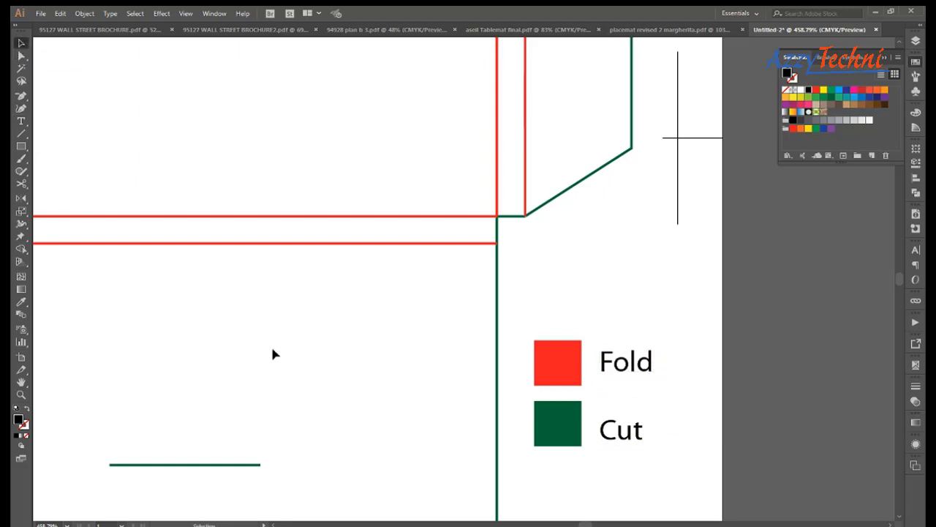
key(ctrl+minus)
key(ctrl+minus)
key(ctrl+0)
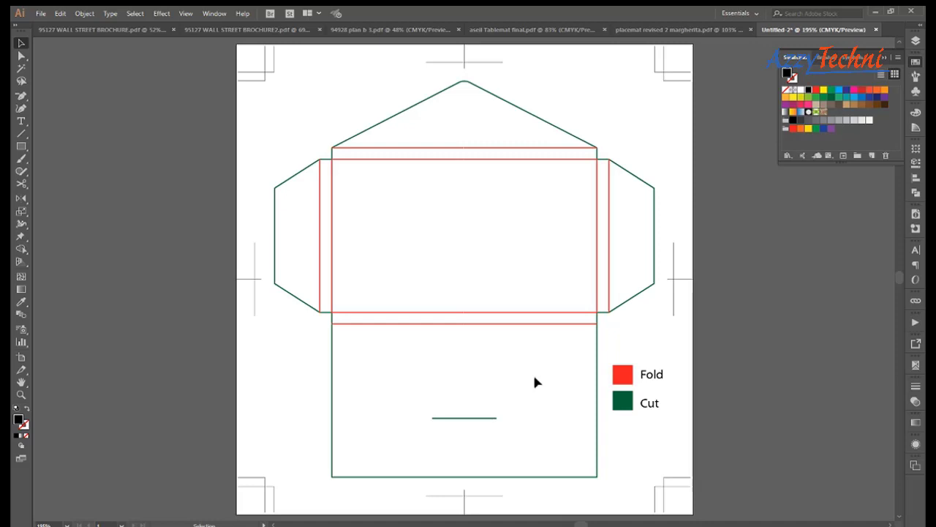
Step: Duplicate the artboard to the right and delete the copied envelope artwork from it
drag(644, 334, 520, 341)
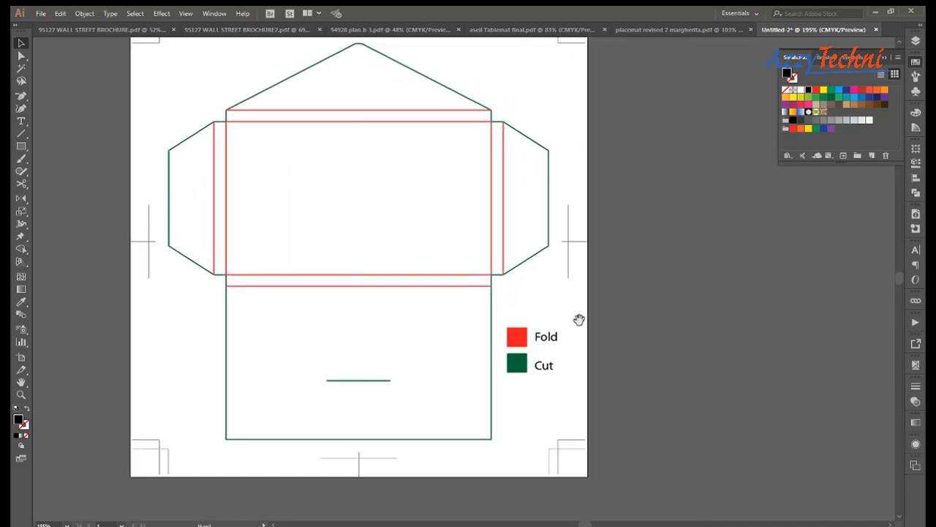
drag(608, 334, 568, 349)
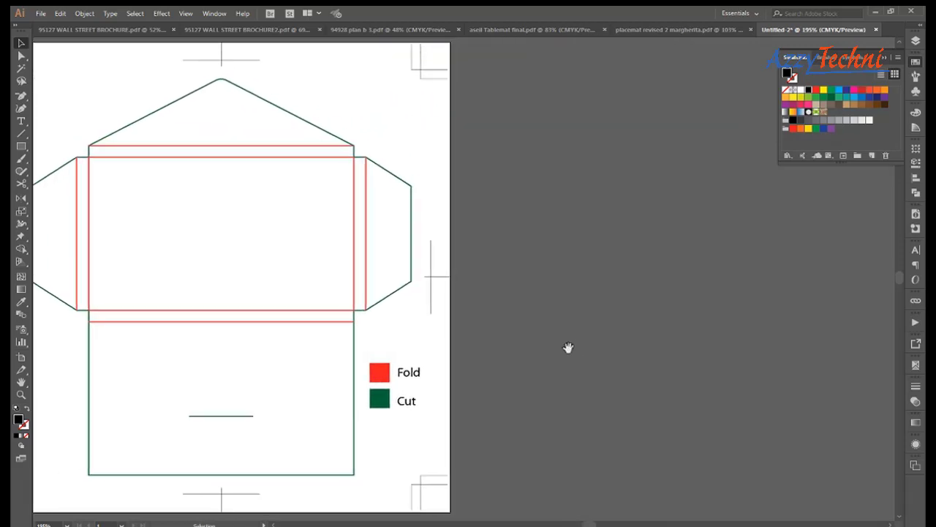
key(shift+o)
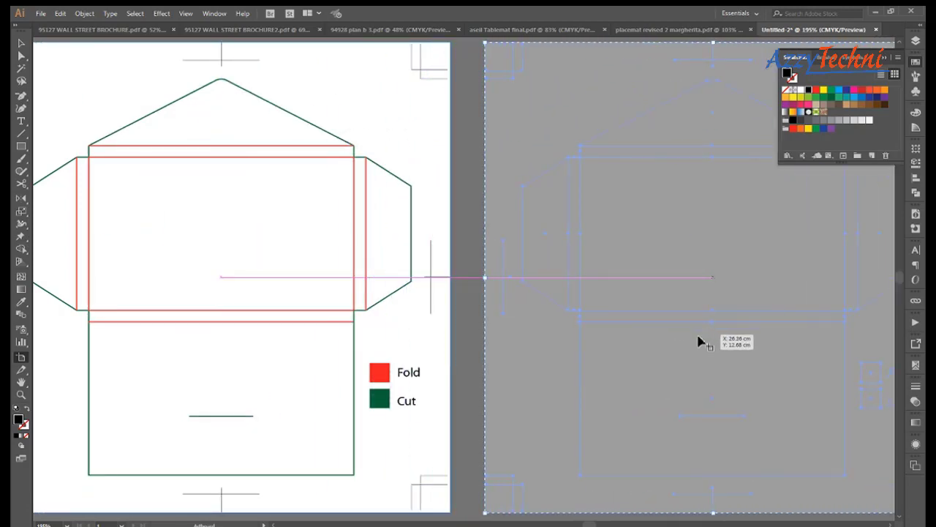
drag(271, 333, 700, 341)
key(v)
drag(437, 202, 679, 409)
key(Delete)
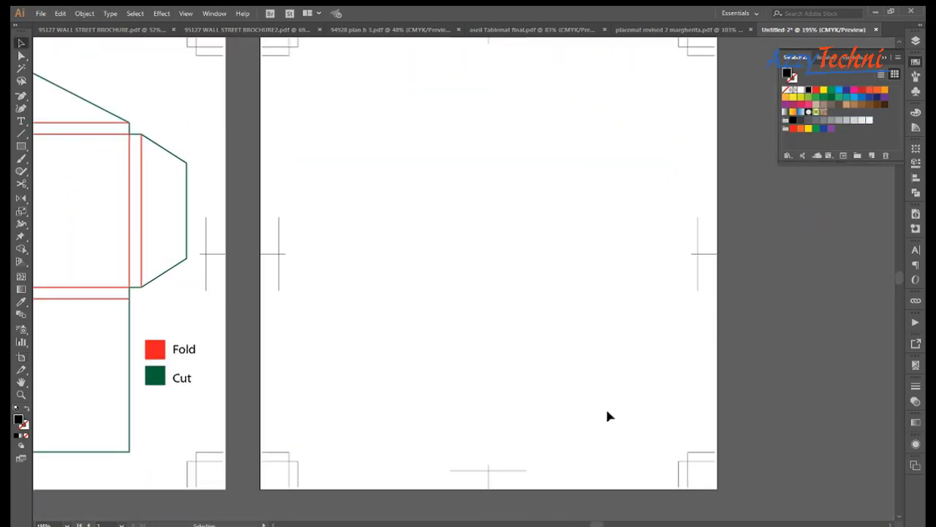
drag(605, 407, 710, 438)
drag(415, 368, 575, 327)
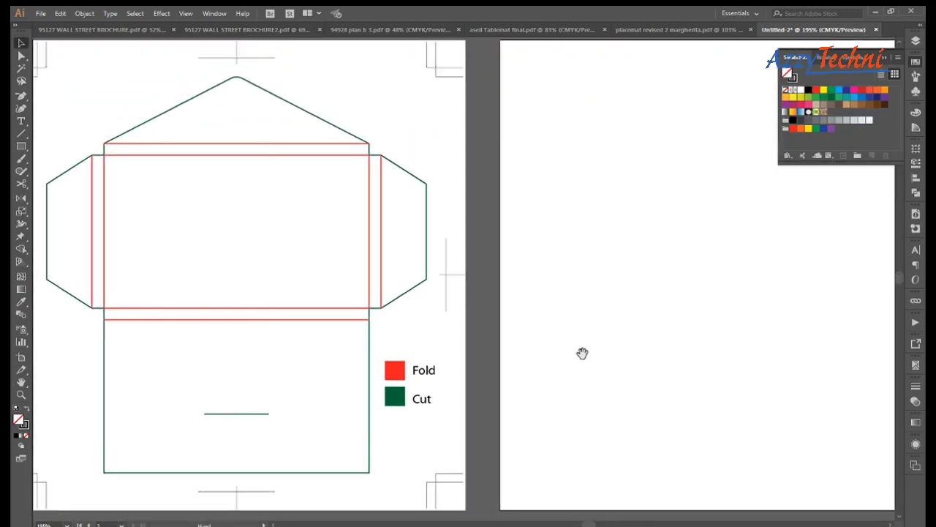
Step: Create a rectangle 8.8 cm wide by 5 cm tall on the empty artboard
key(m)
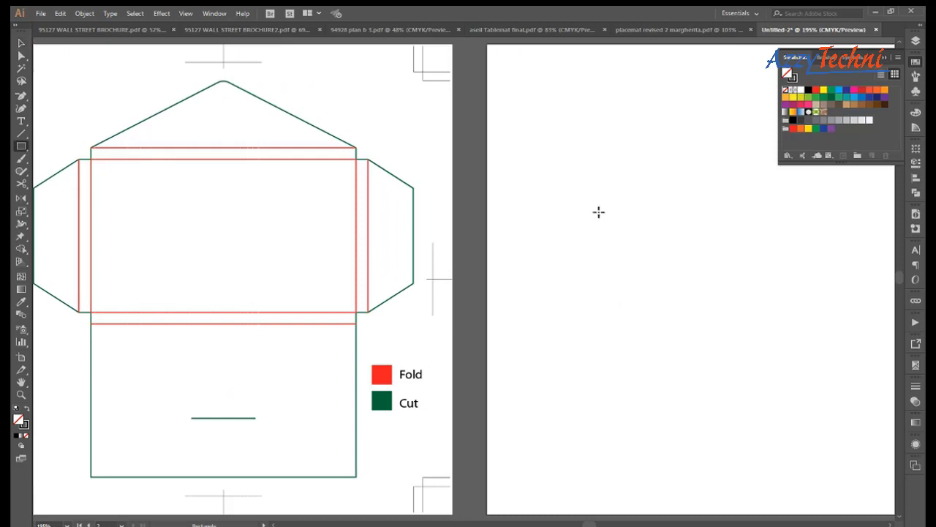
click(598, 212)
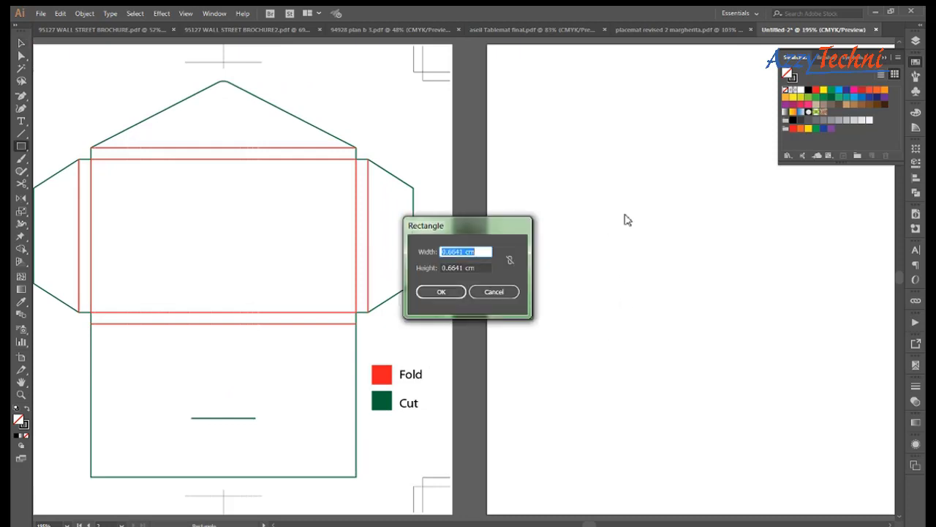
text(8.8)
key(Tab)
text(5)
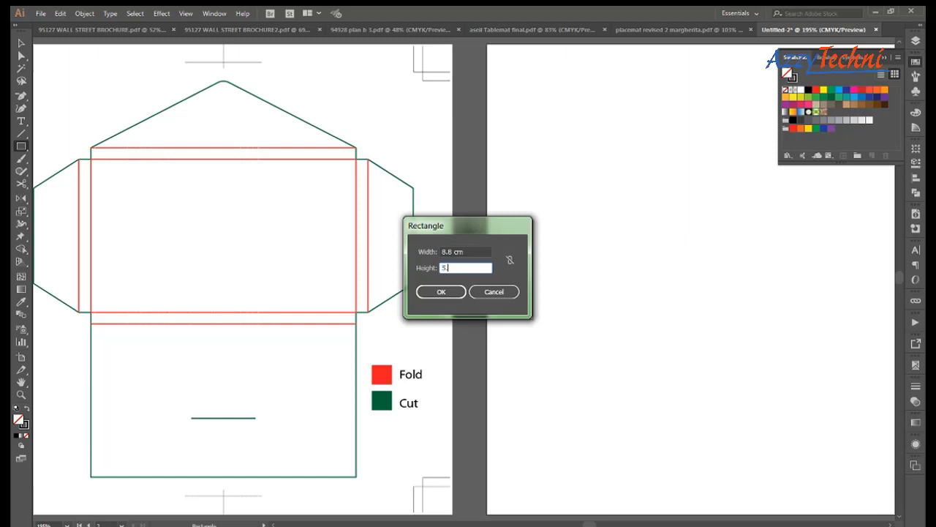
key(Return)
key(v)
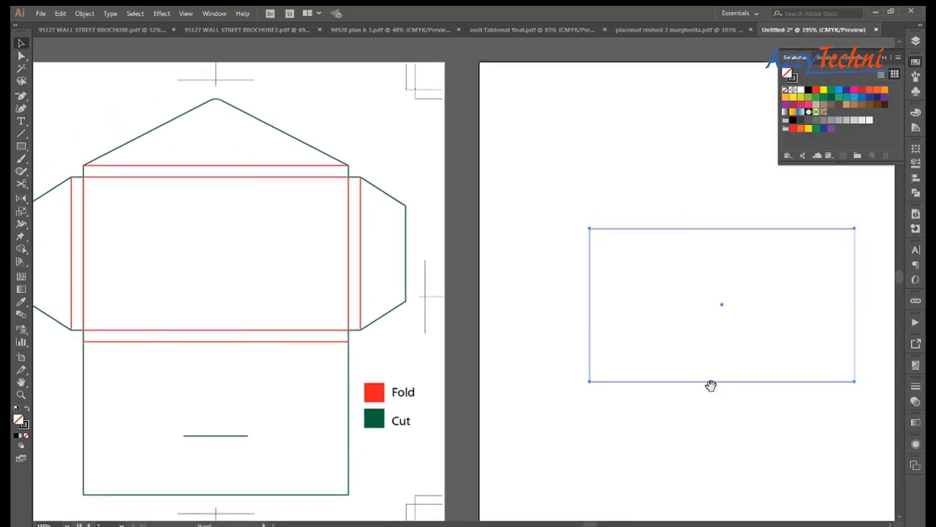
Step: Deselect the new rectangle and select the envelope die-line artwork
scroll(681, 330, down, 2)
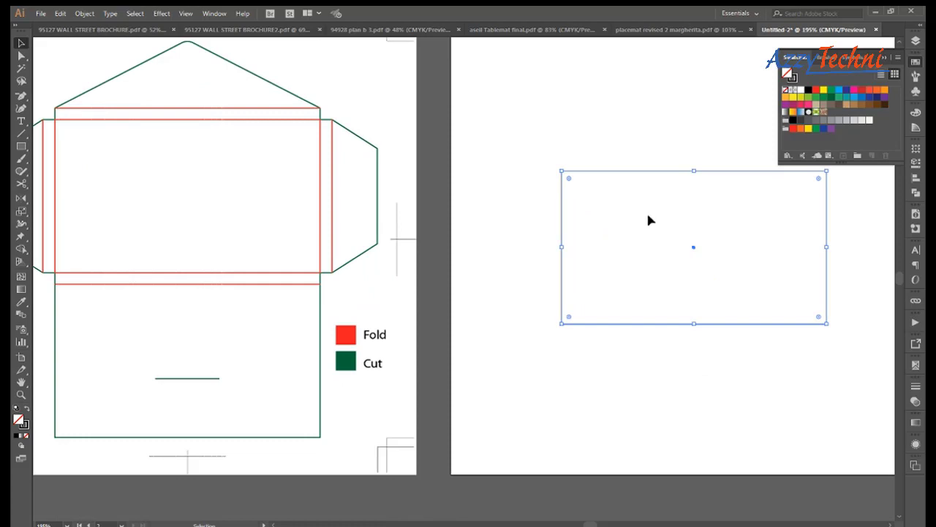
click(866, 229)
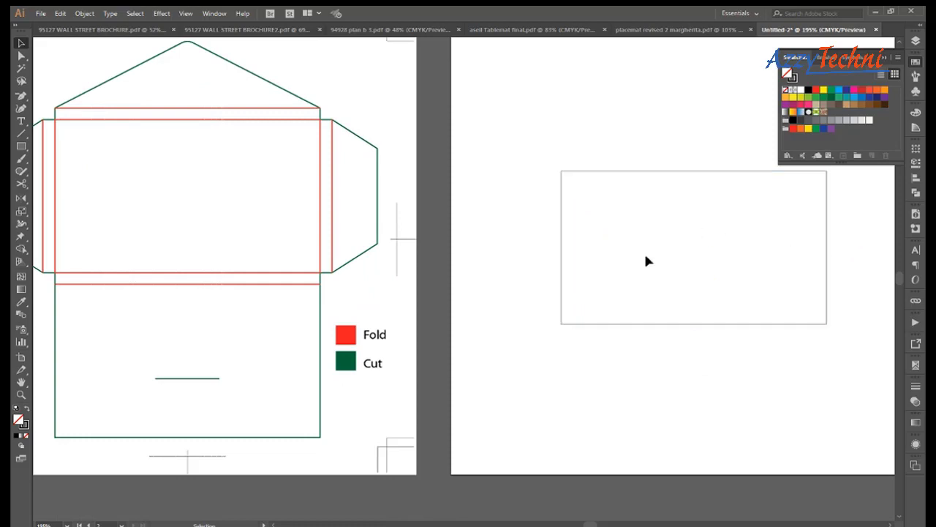
scroll(644, 251, up, 2)
click(252, 108)
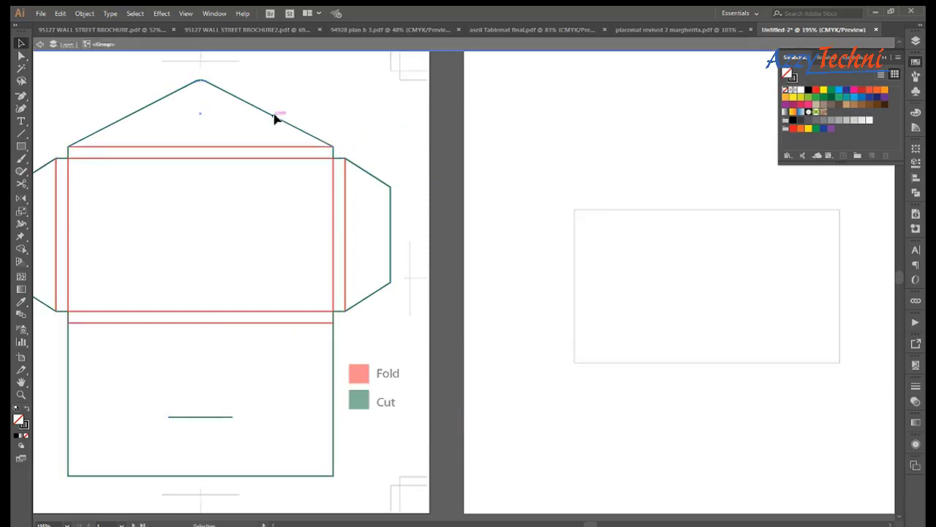
Step: Paste the top flap, rotate it 180°, and place it as a V atop the rectangle
click(607, 171)
key(ctrl+v)
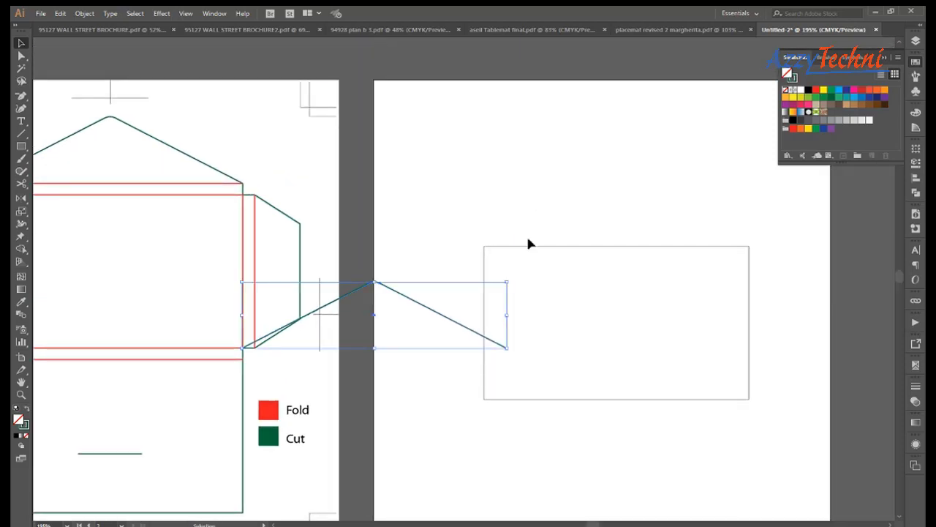
drag(429, 313, 600, 175)
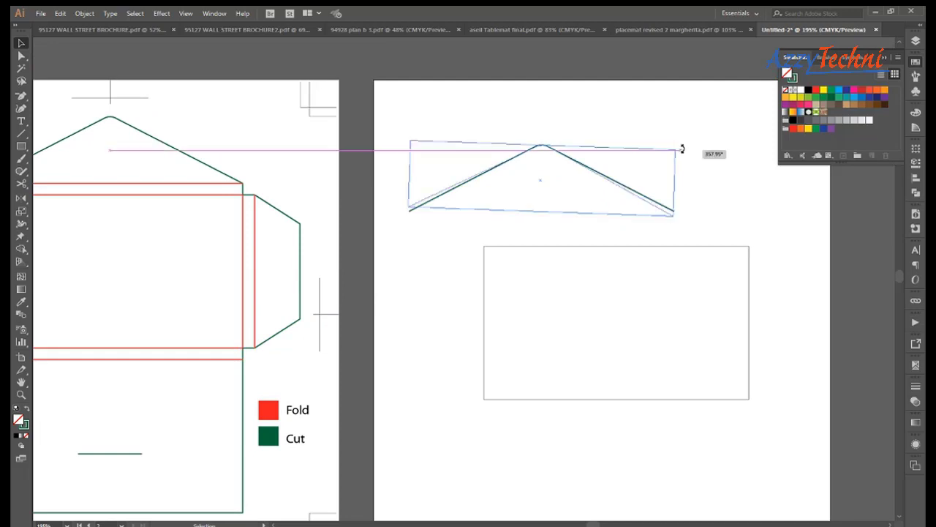
drag(686, 151, 549, 194)
drag(606, 185, 693, 295)
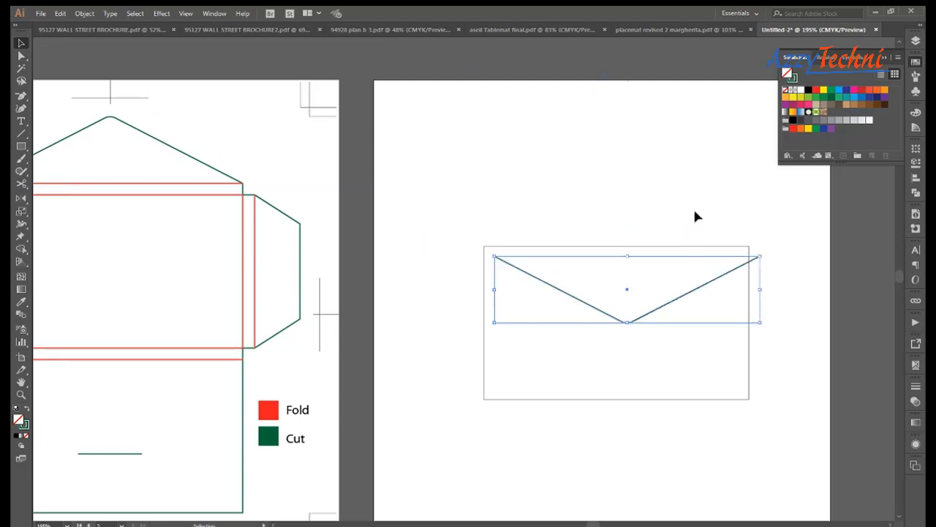
click(695, 212)
drag(724, 228, 711, 207)
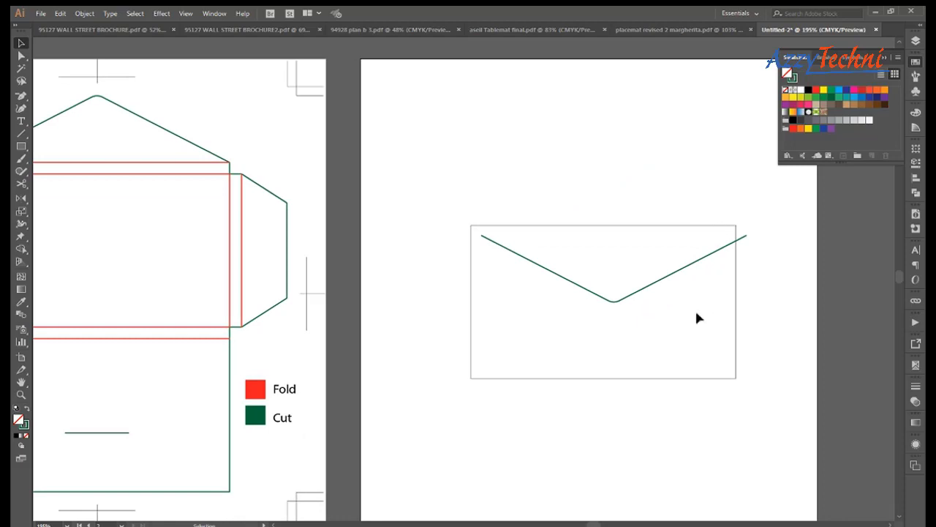
drag(695, 307, 723, 291)
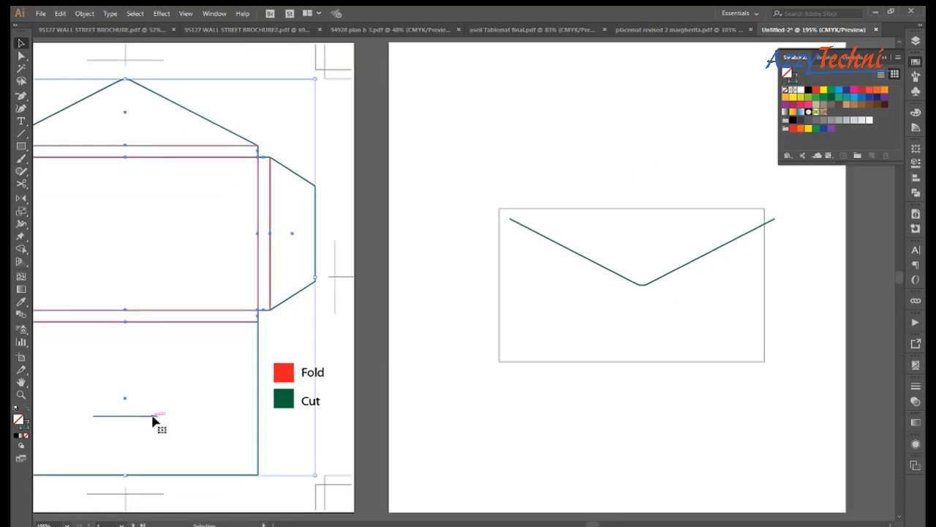
Step: Copy the die-line's short bottom line into the mockup and align it with the envelope rectangle
double_click(154, 416)
key(ctrl+c)
key(Escape)
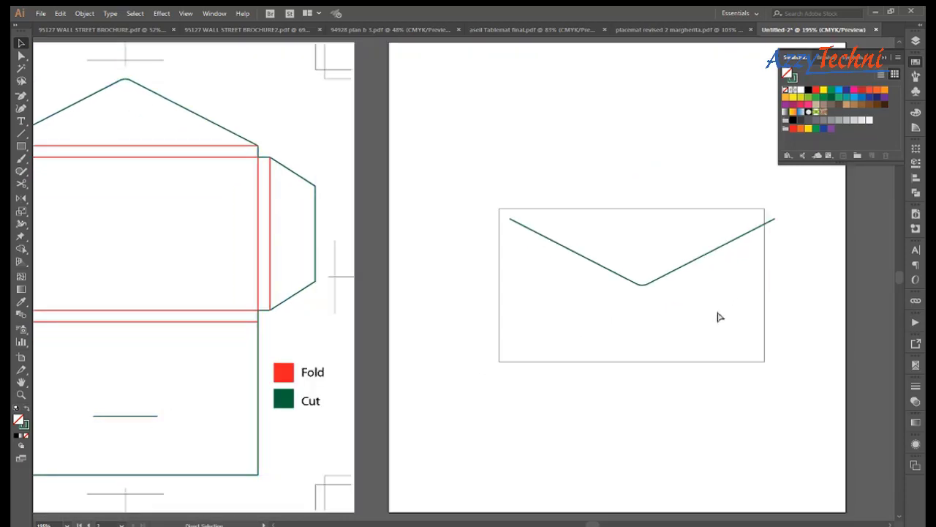
key(ctrl+v)
mouse_move(471, 278)
mouse_down()
mouse_move(647, 305)
mouse_move(644, 284)
mouse_up()
shift+click(765, 279)
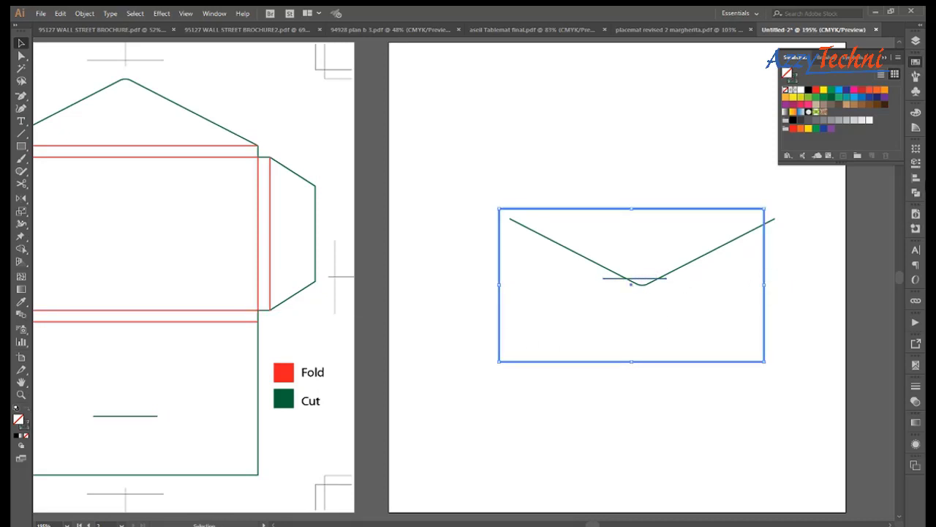
click(915, 177)
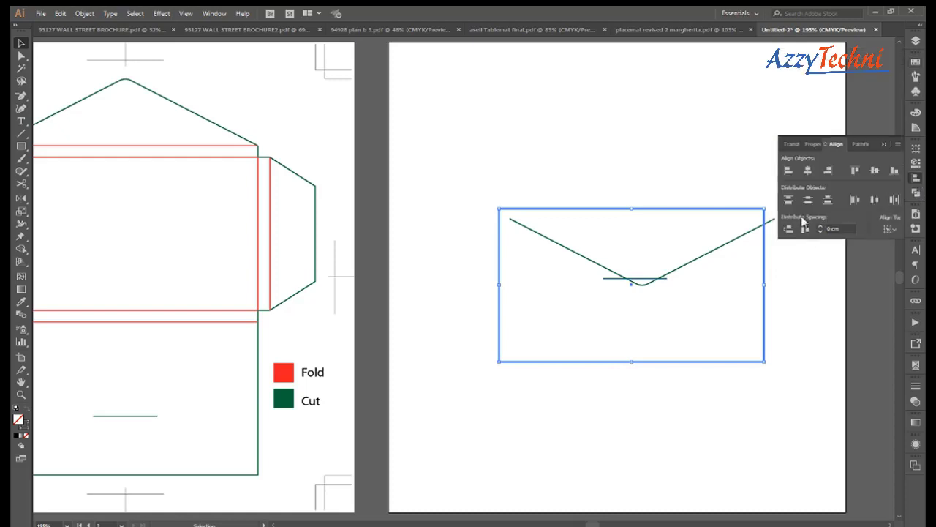
click(825, 251)
Step: Zoom in and centre the short line under the V flap's tip
key(z)
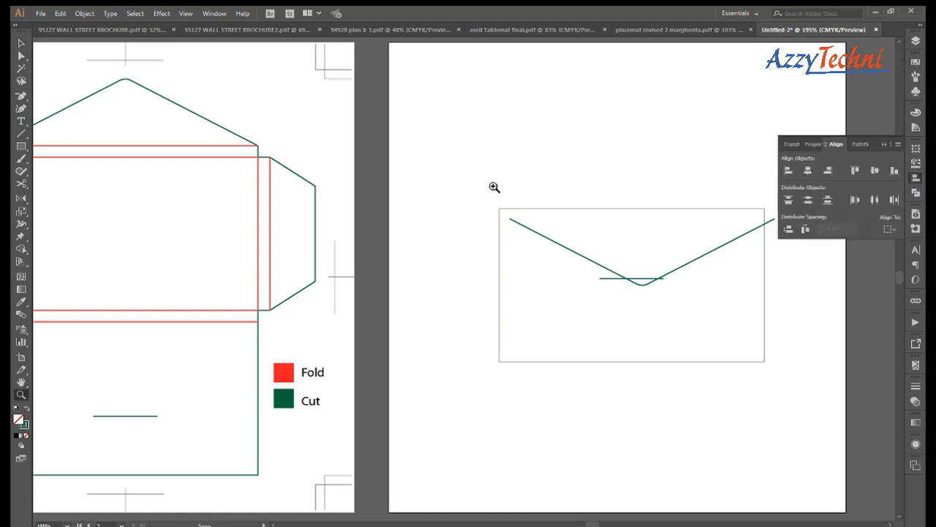
drag(496, 182, 742, 371)
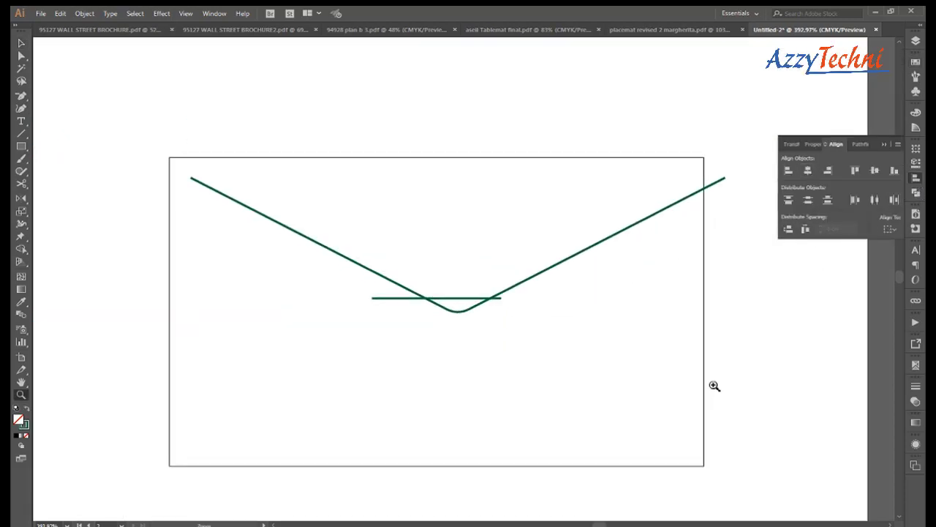
key(v)
drag(476, 299, 501, 301)
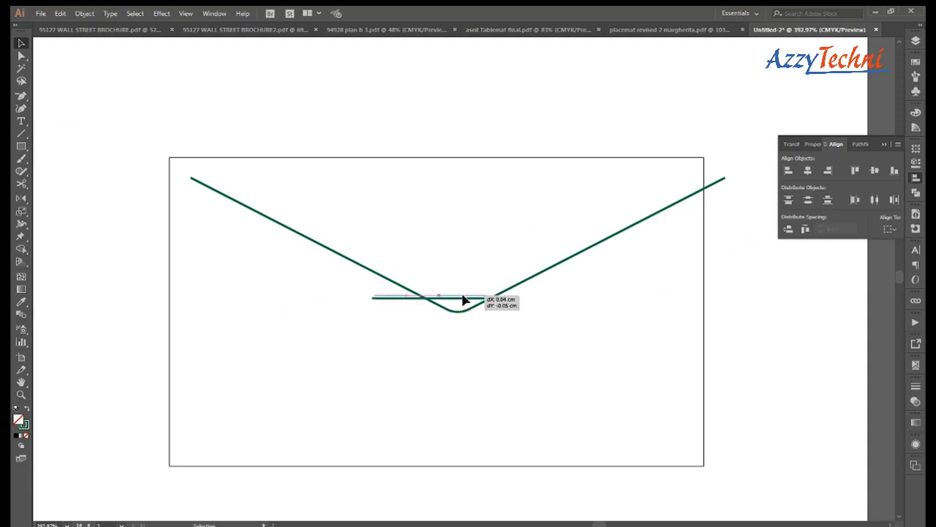
click(555, 314)
scroll(567, 339, down, 1)
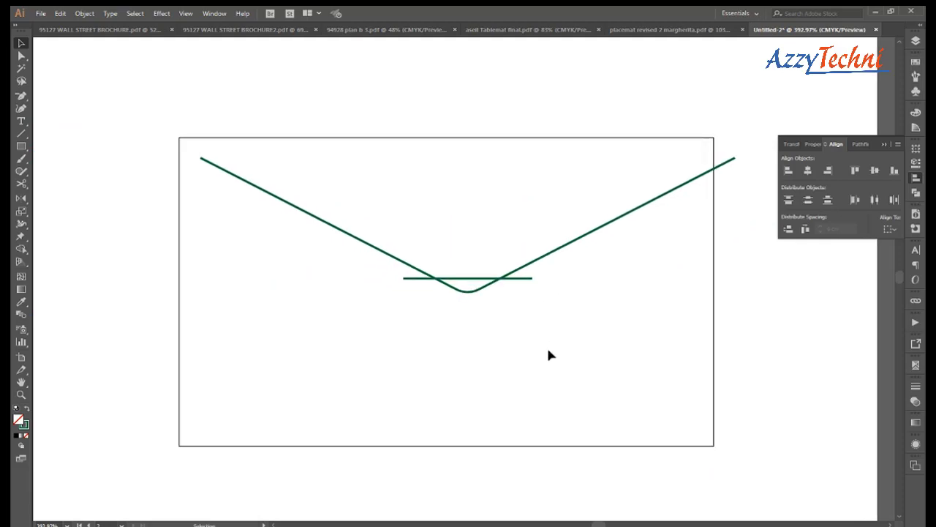
scroll(411, 277, up, 3)
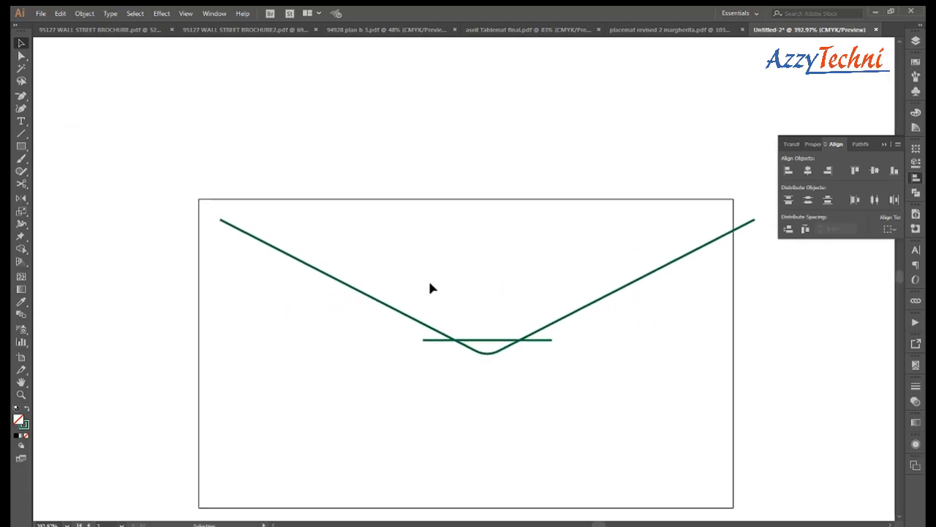
drag(481, 280, 457, 230)
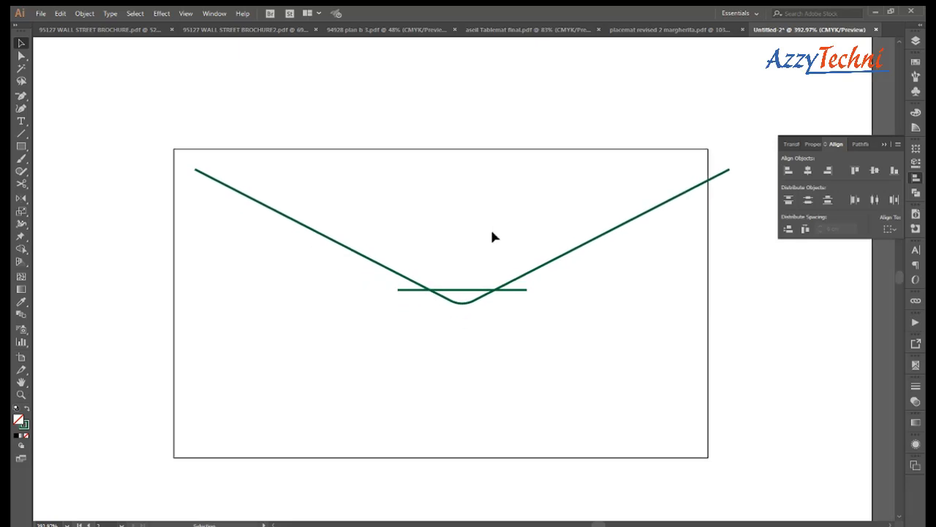
click(504, 458)
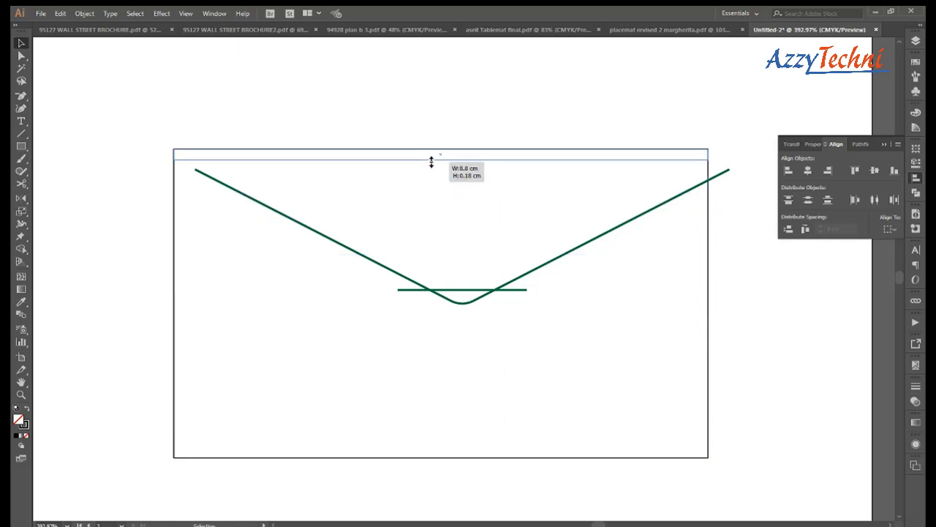
Step: Shrink the rectangle to a thin top band and drag its lower corners onto the flap line ends
drag(443, 459, 432, 162)
key(z)
click(134, 151)
key(a)
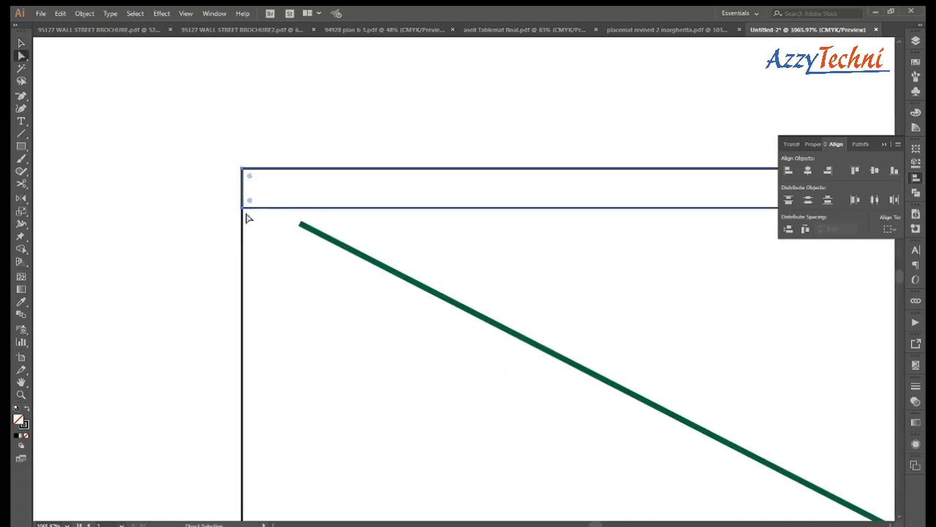
drag(244, 209, 301, 223)
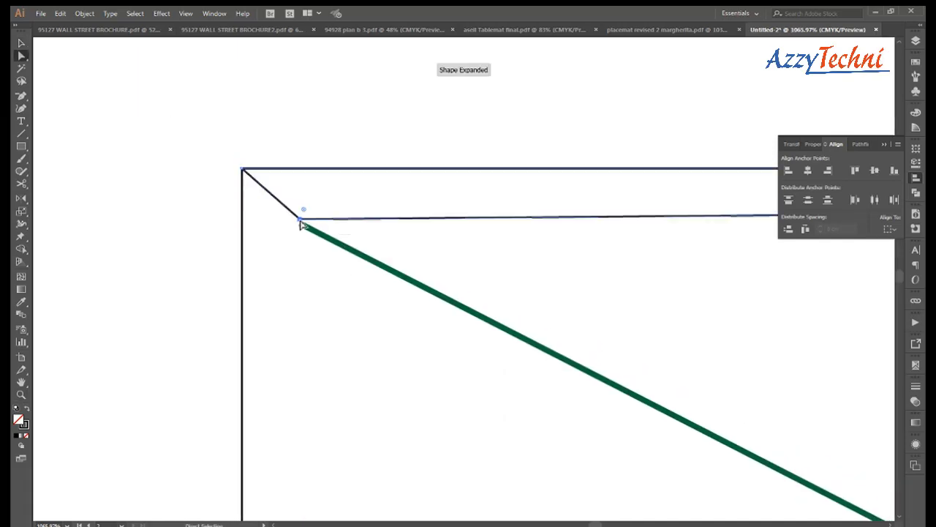
scroll(441, 275, right, 10)
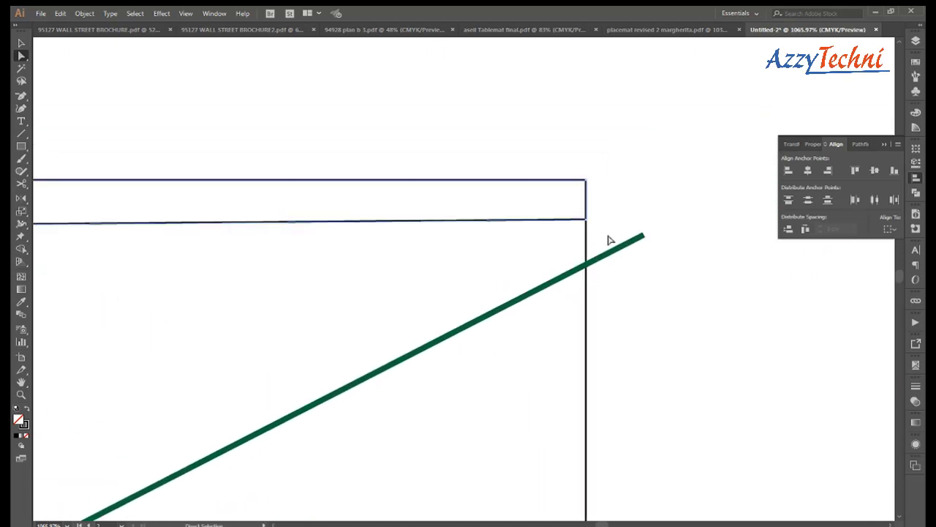
drag(589, 220, 644, 235)
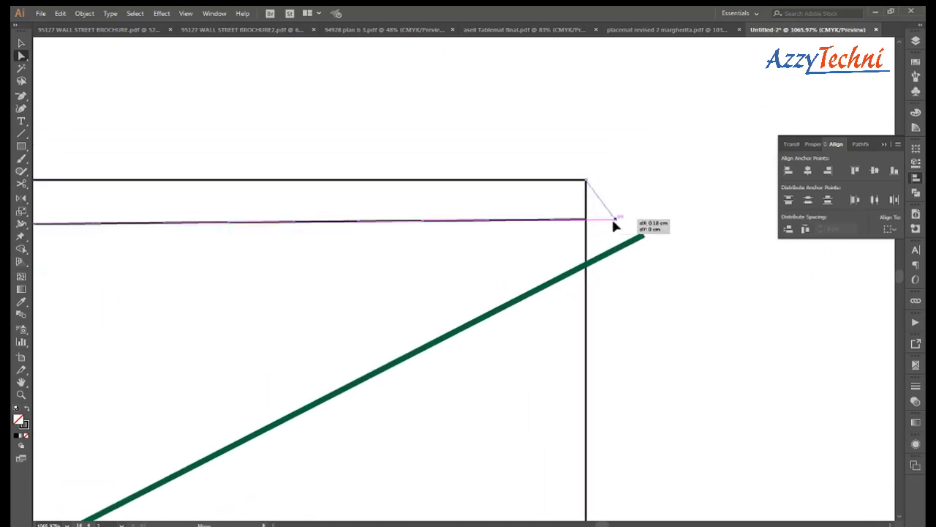
key(ctrl+minus)
key(v)
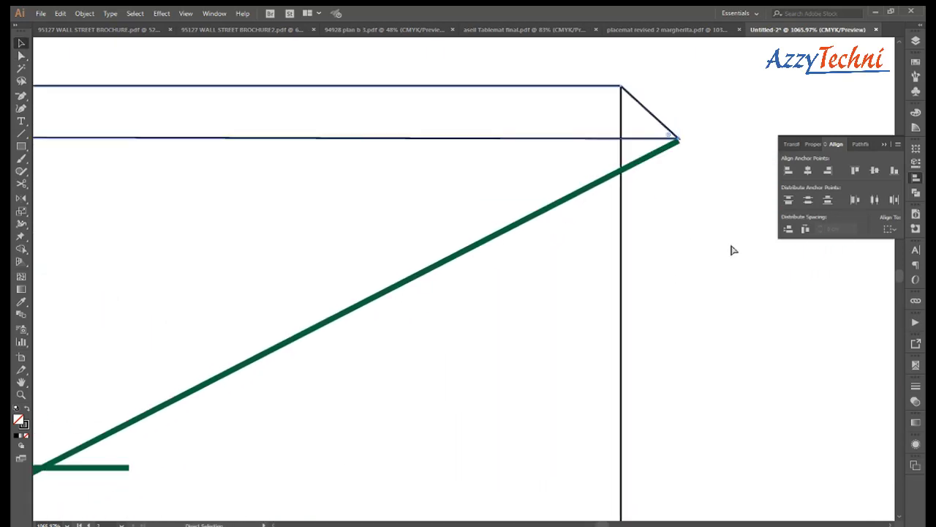
key(ctrl+minus)
scroll(397, 299, left, 5)
scroll(358, 274, down, 2)
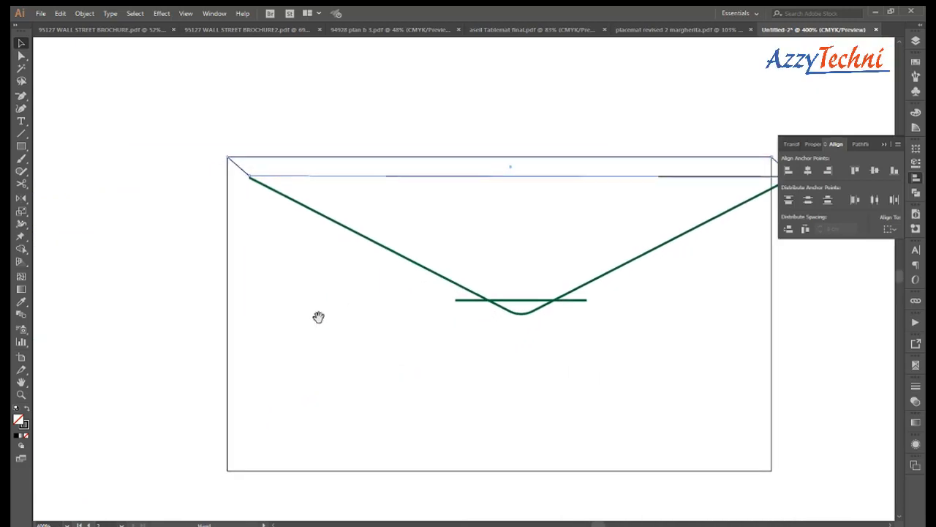
Step: Fill the V-shaped flap path with white from the Swatches
scroll(363, 322, up, 1)
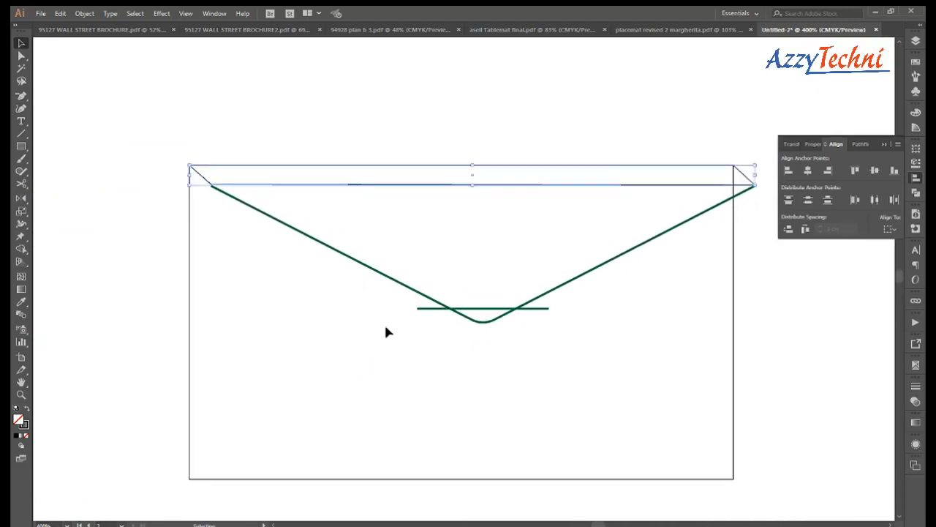
click(595, 272)
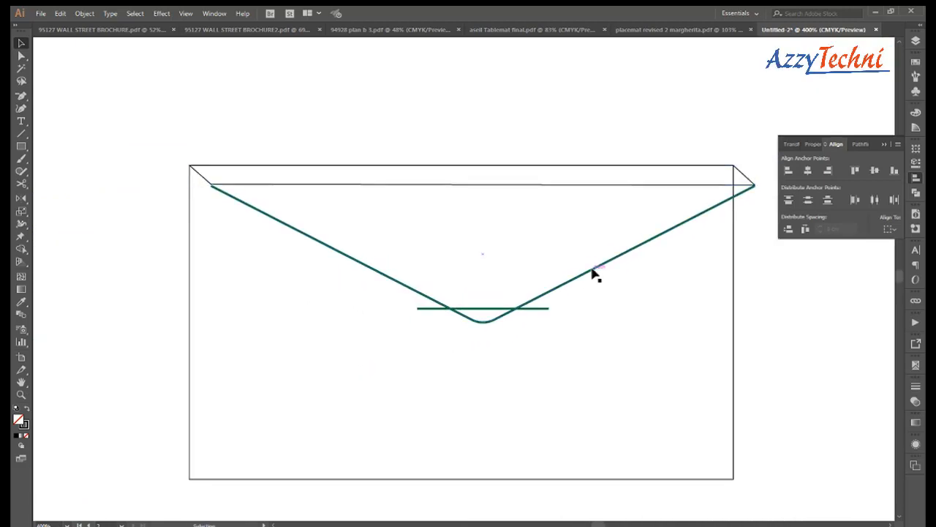
click(915, 63)
click(802, 89)
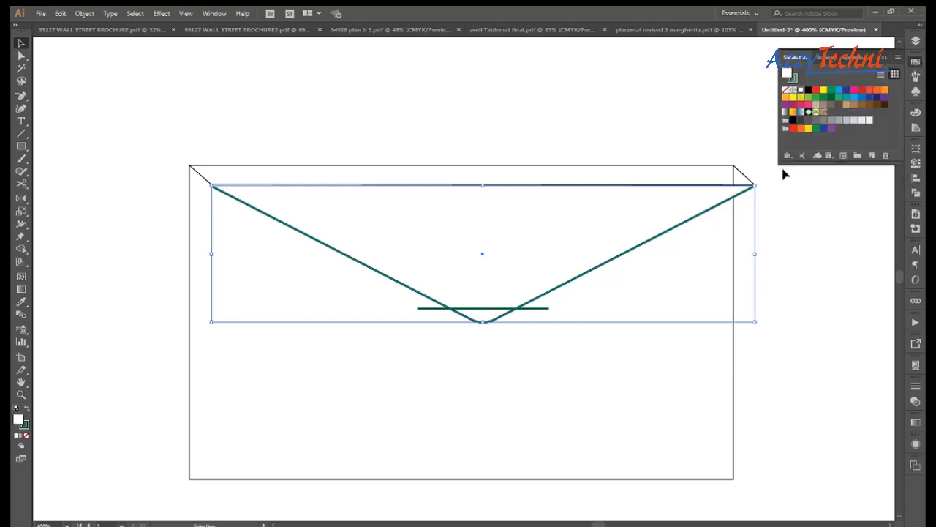
Step: Cover the flap's rounded tip with a white rectangle that has no stroke
key(m)
drag(425, 320, 555, 354)
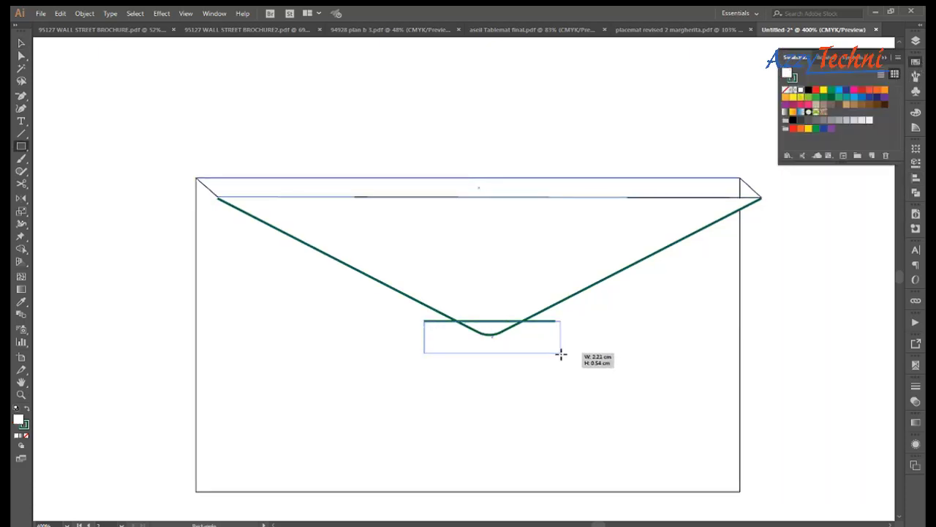
key(v)
click(584, 363)
click(539, 343)
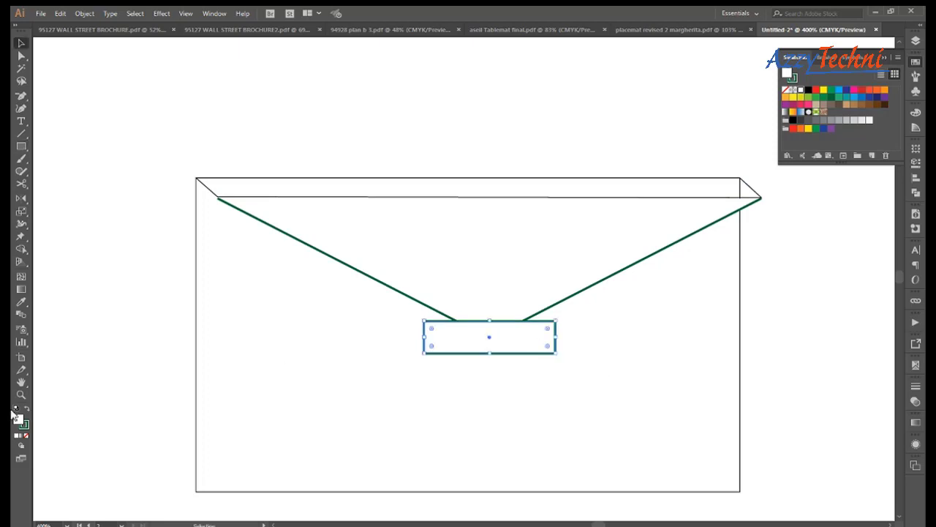
click(27, 436)
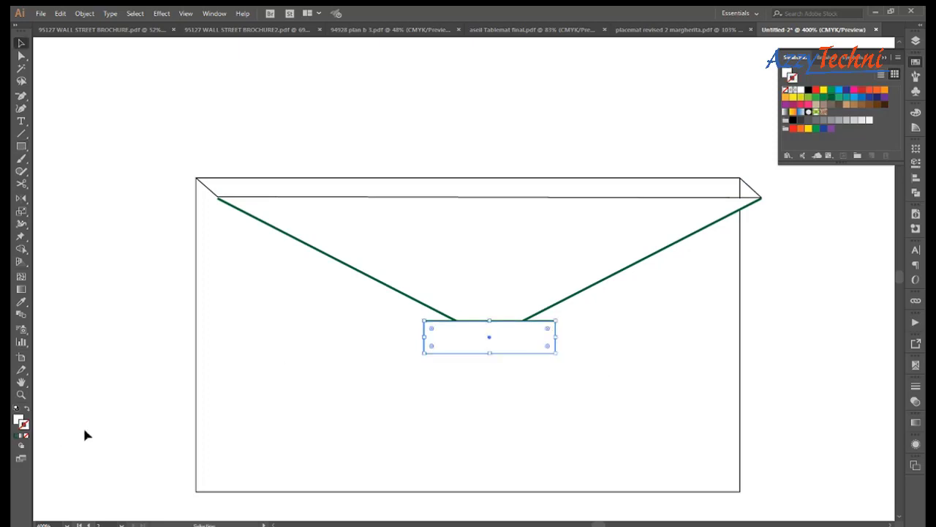
click(796, 375)
scroll(757, 372, down, 2)
scroll(619, 387, left, 2)
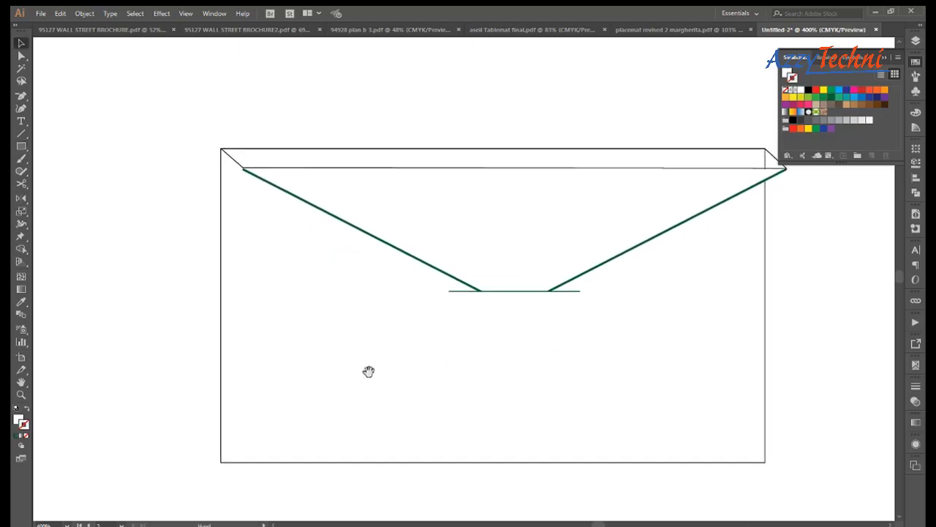
Step: Narrow the envelope rectangle to a left-edge strip and angle its top-right anchor into the top band
click(772, 338)
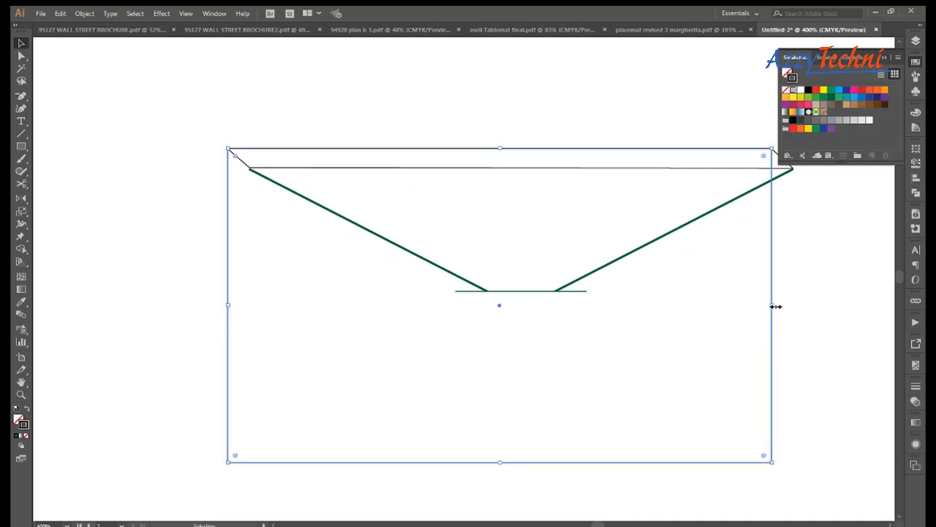
drag(776, 306, 250, 339)
key(a)
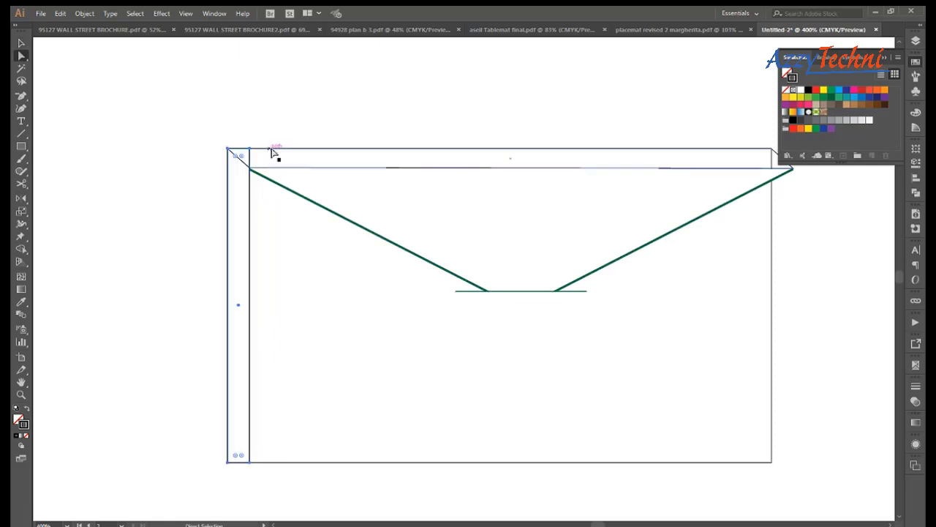
drag(272, 152, 251, 157)
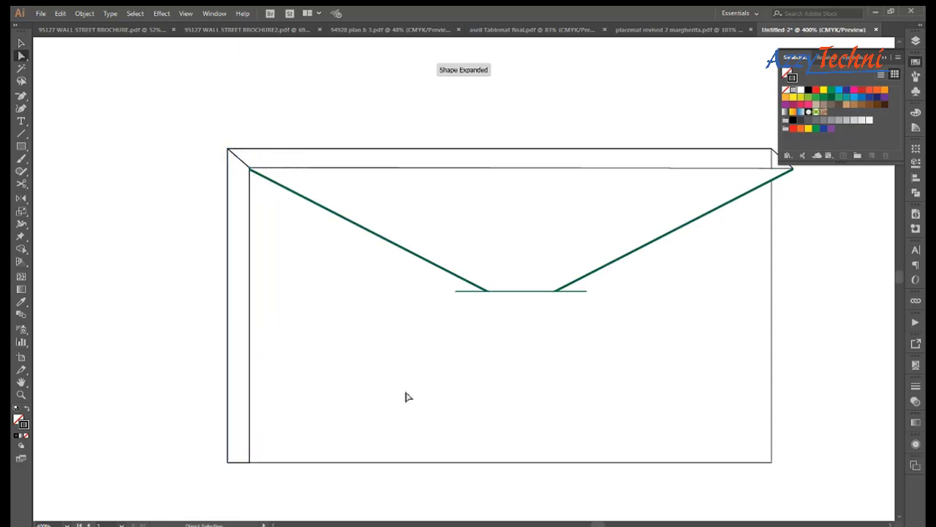
scroll(493, 403, right, 3)
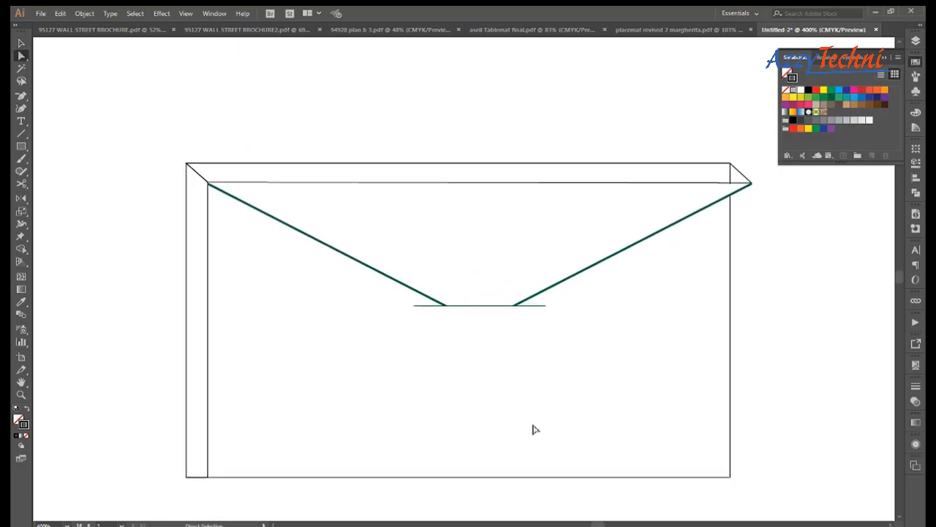
scroll(585, 432, down, 1)
key(v)
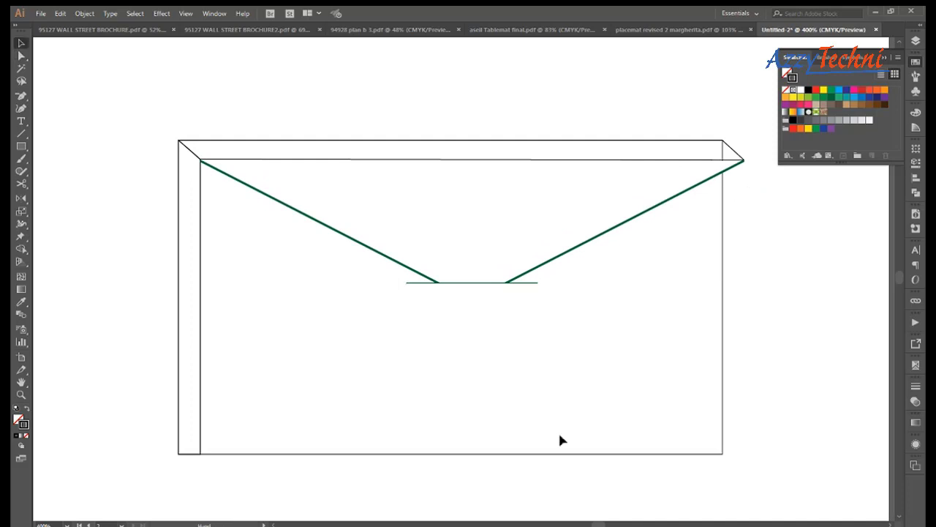
scroll(558, 430, down, 1)
drag(317, 479, 338, 485)
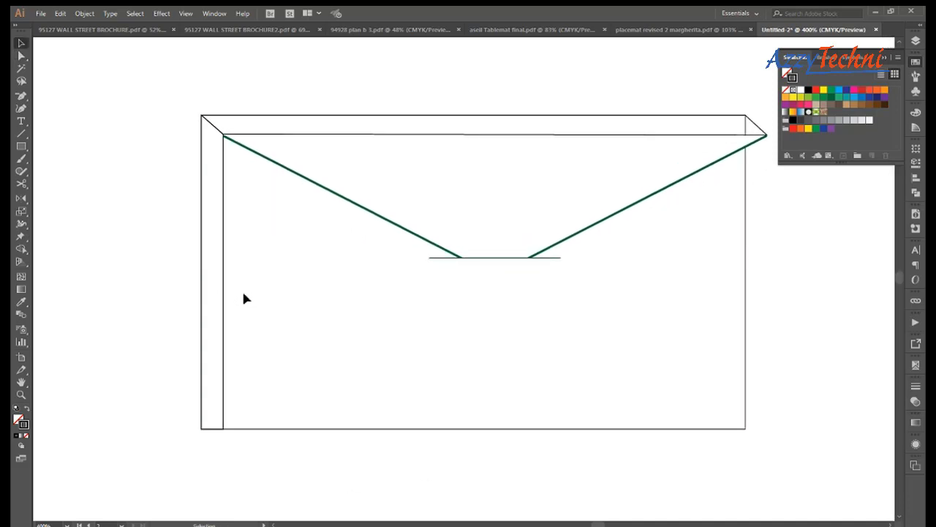
drag(363, 386, 322, 387)
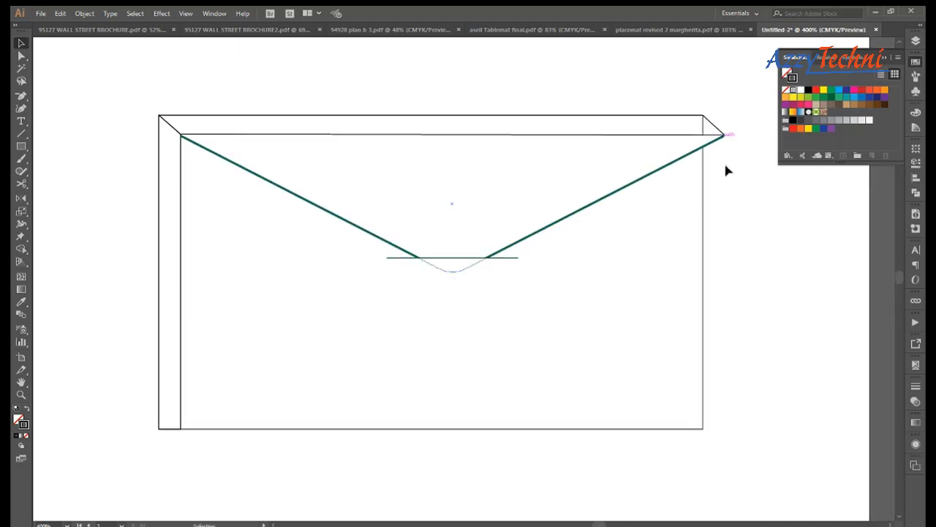
Step: Give the outer frame rectangle the V line's dark green stroke using the Eyedropper
click(615, 134)
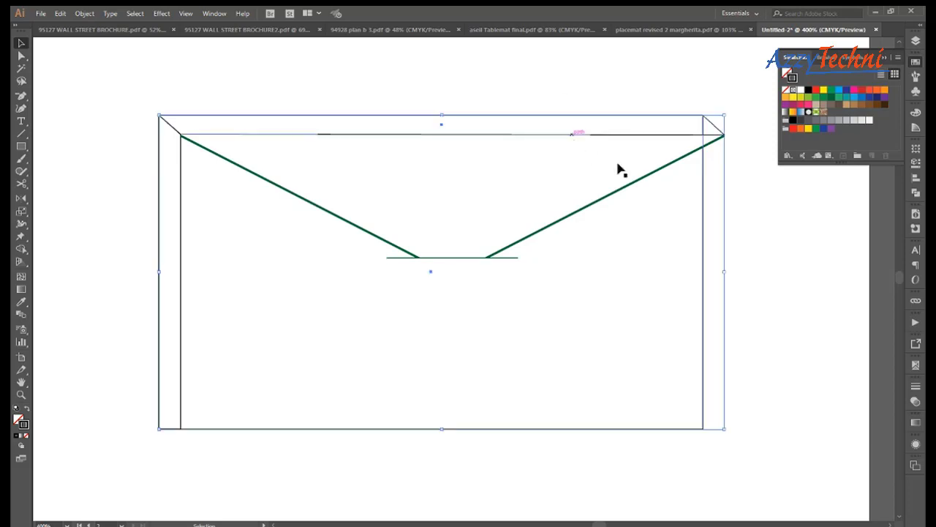
mouse_move(738, 402)
mouse_down()
mouse_move(303, 455)
mouse_move(212, 455)
mouse_up()
key(i)
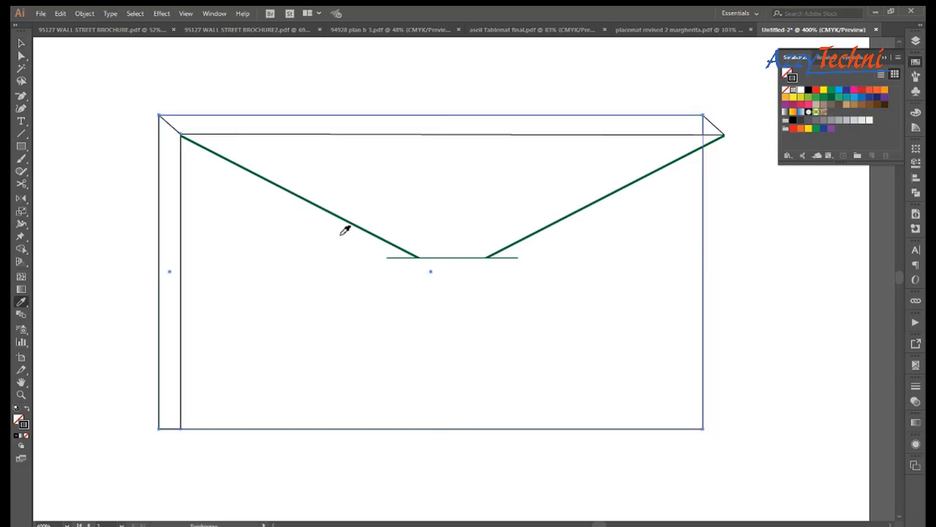
click(349, 220)
key(v)
click(743, 299)
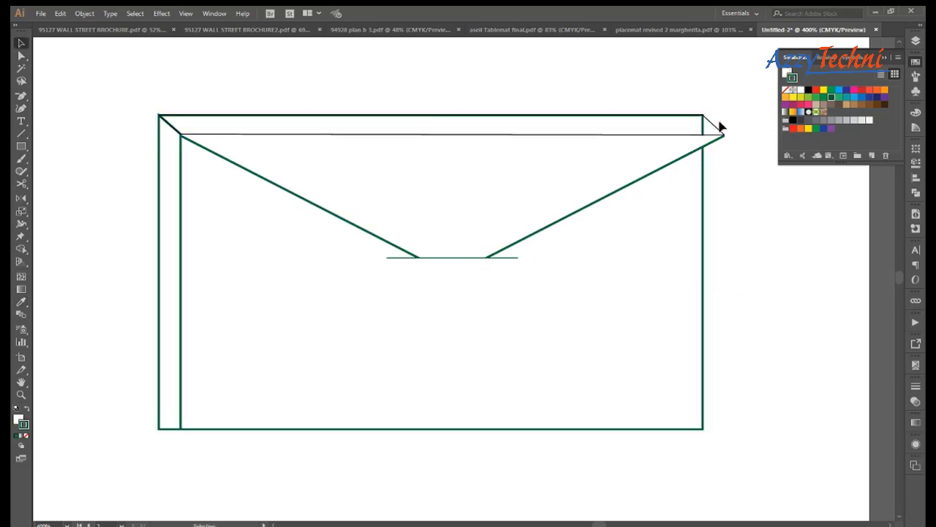
Step: Apply the same green stroke to the top flap lines and the V flap
click(719, 127)
shift+click(620, 192)
key(i)
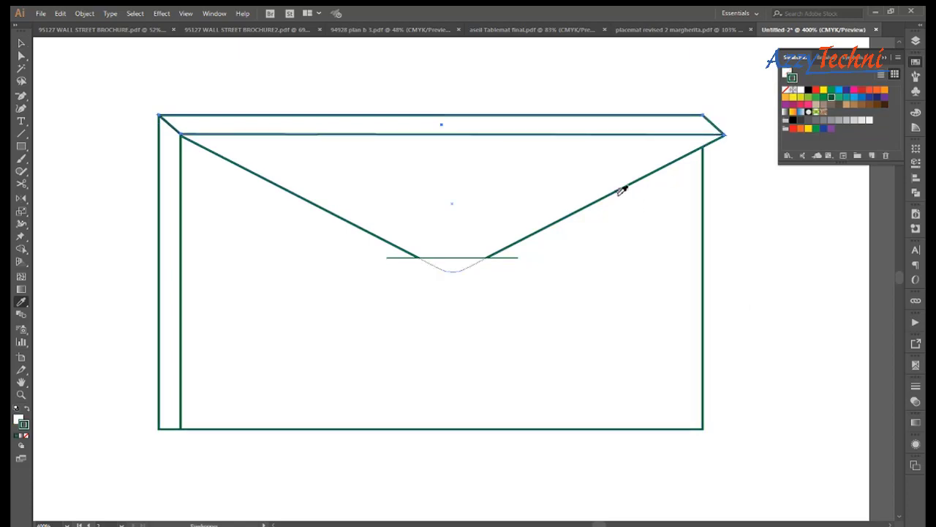
key(v)
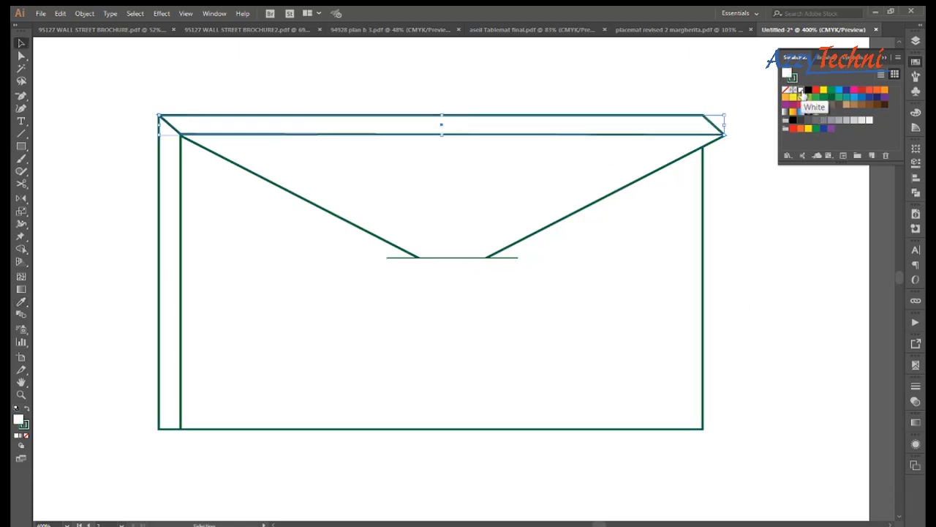
click(783, 267)
scroll(763, 358, down, 1)
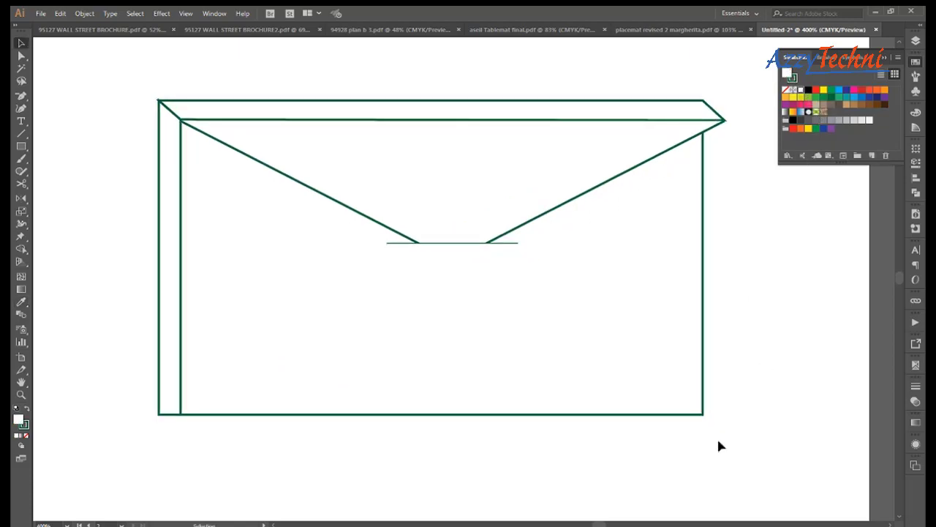
scroll(459, 464, up, 1)
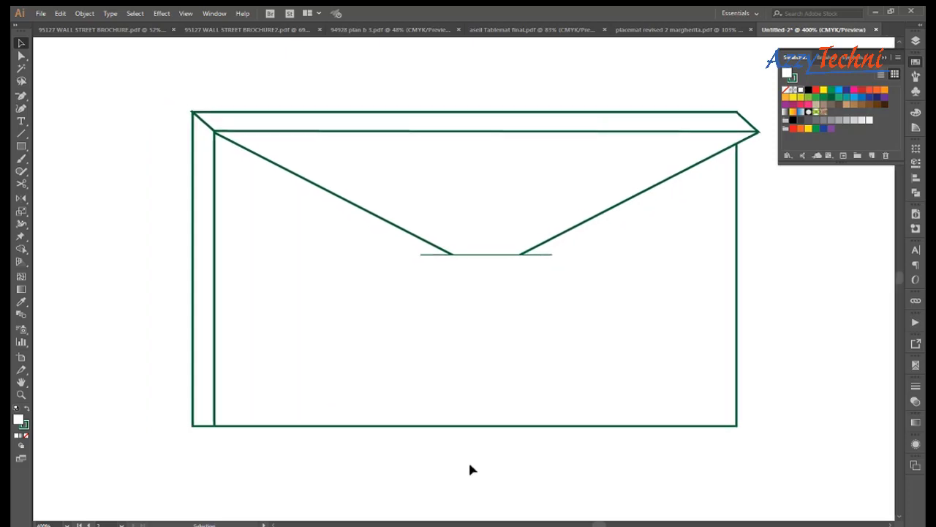
Step: Widen the front rectangle to 8.95 cm so it meets the top band's corner
key(a)
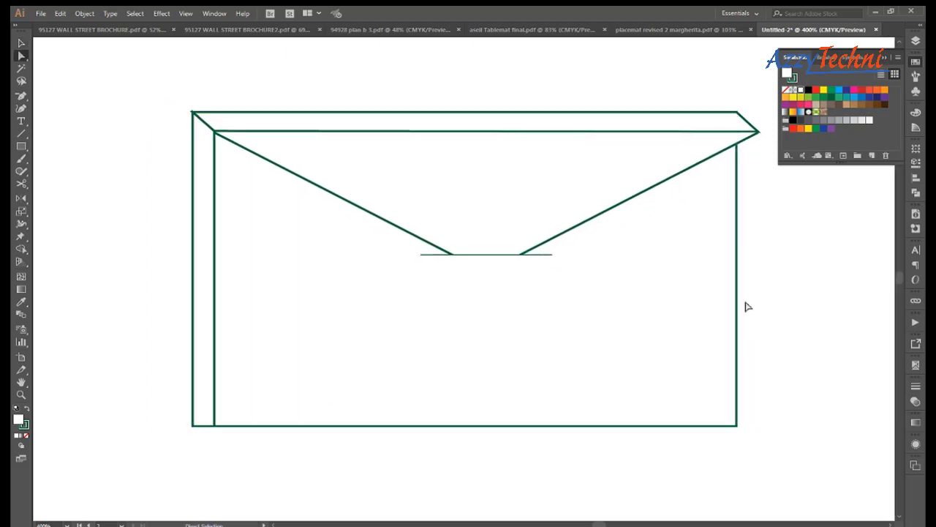
key(v)
click(736, 288)
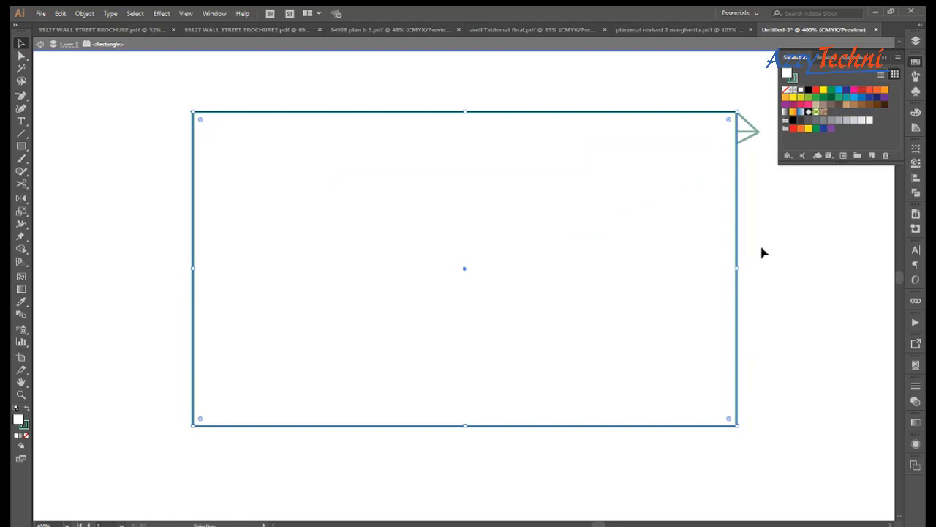
drag(738, 270, 759, 270)
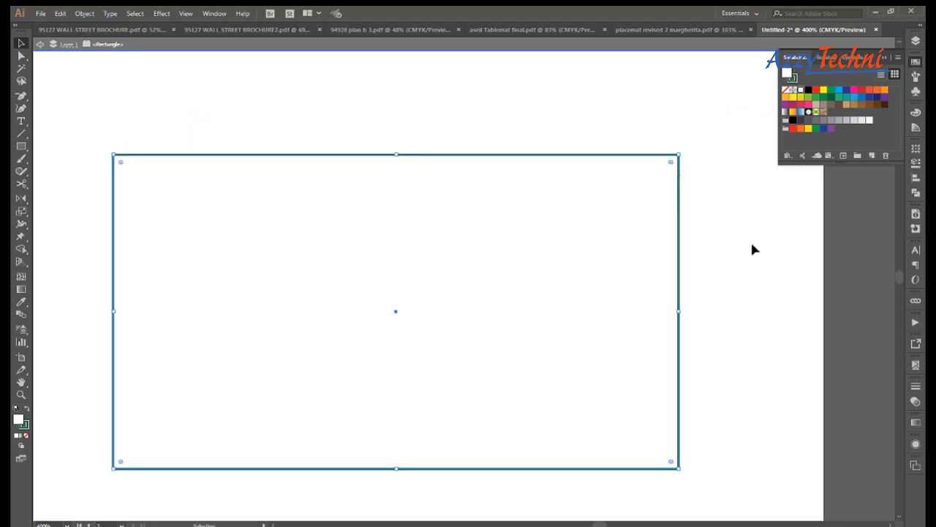
key(z)
drag(435, 126, 777, 320)
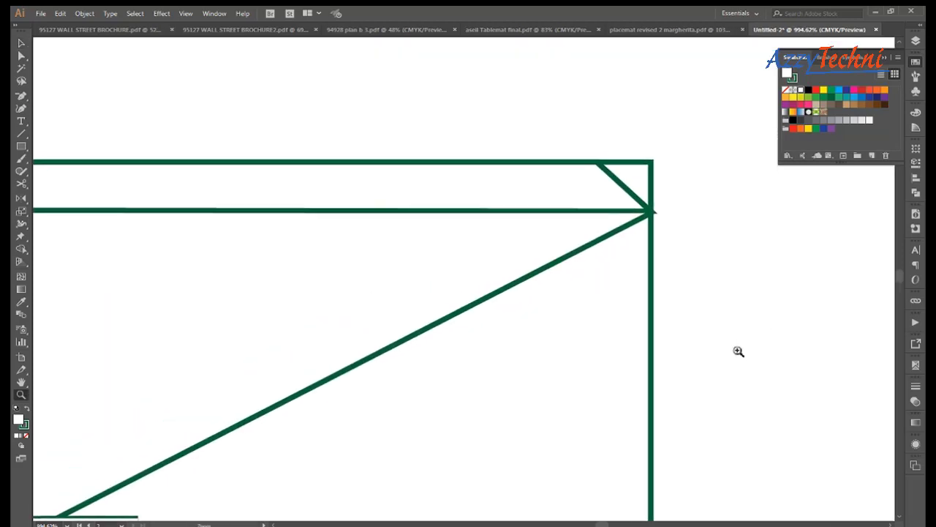
Step: Add anchor points near the top-right corner and move the new anchor beside it
key(plus)
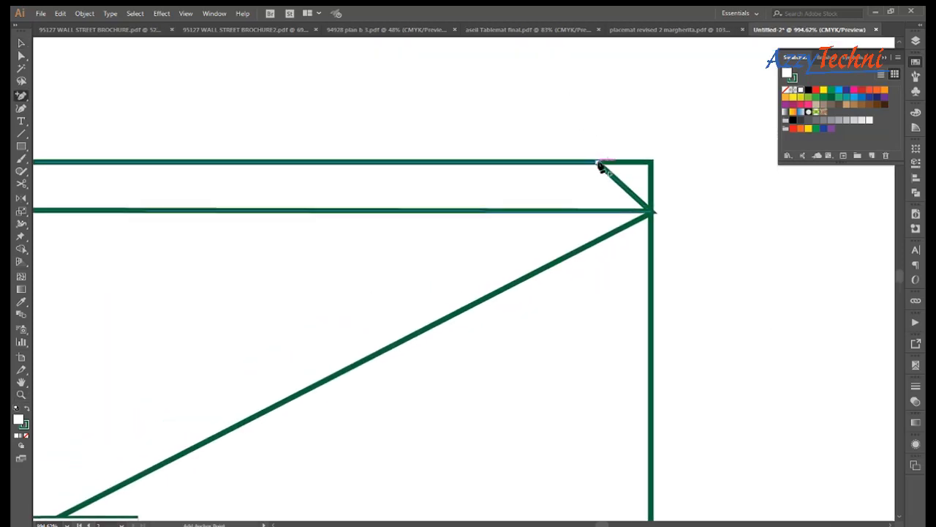
click(598, 161)
click(554, 288)
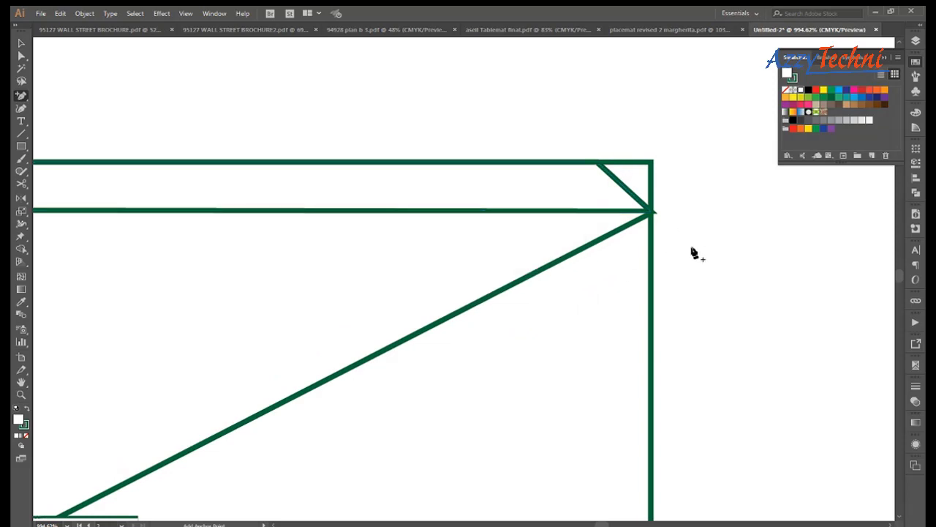
click(651, 231)
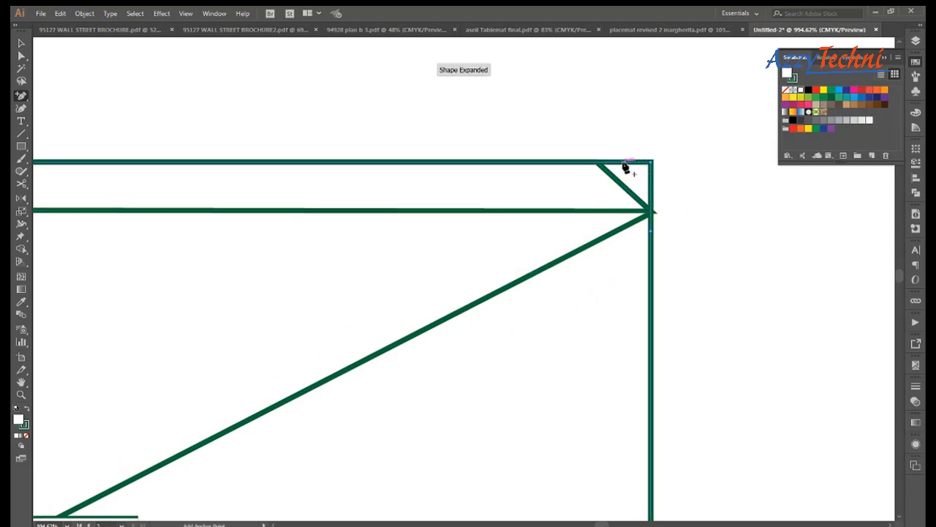
key(a)
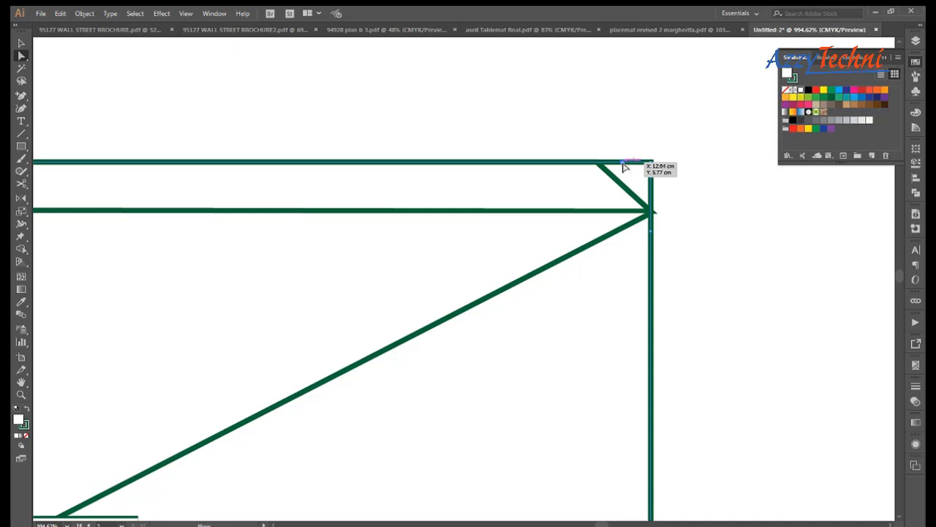
drag(624, 166, 651, 161)
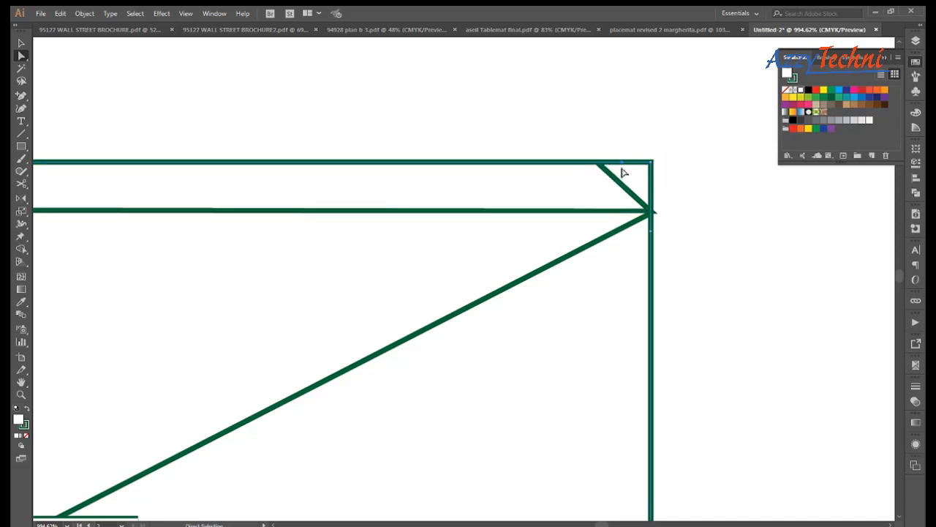
Step: Delete the extra corner anchor and slide the remaining anchors so the top edge slants down
key(p)
click(653, 163)
key(a)
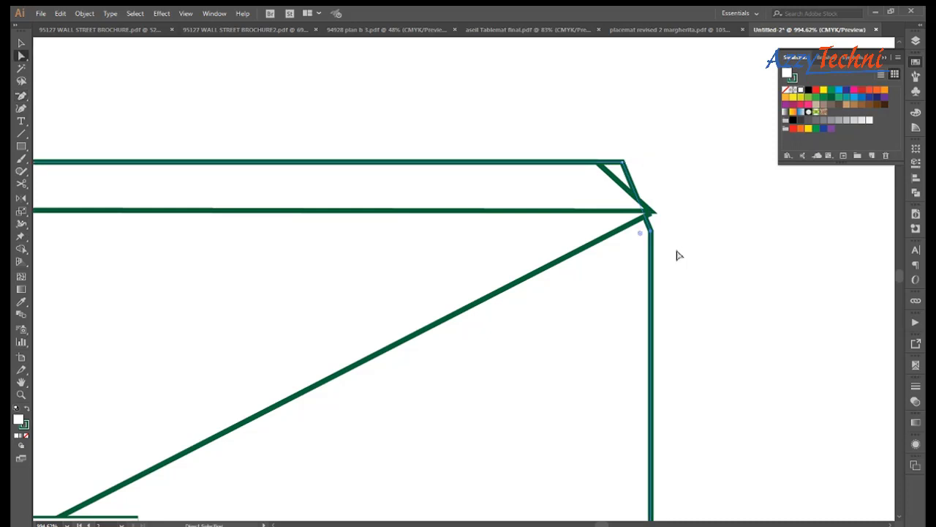
mouse_move(650, 227)
mouse_down()
mouse_move(655, 234)
mouse_move(652, 211)
mouse_up()
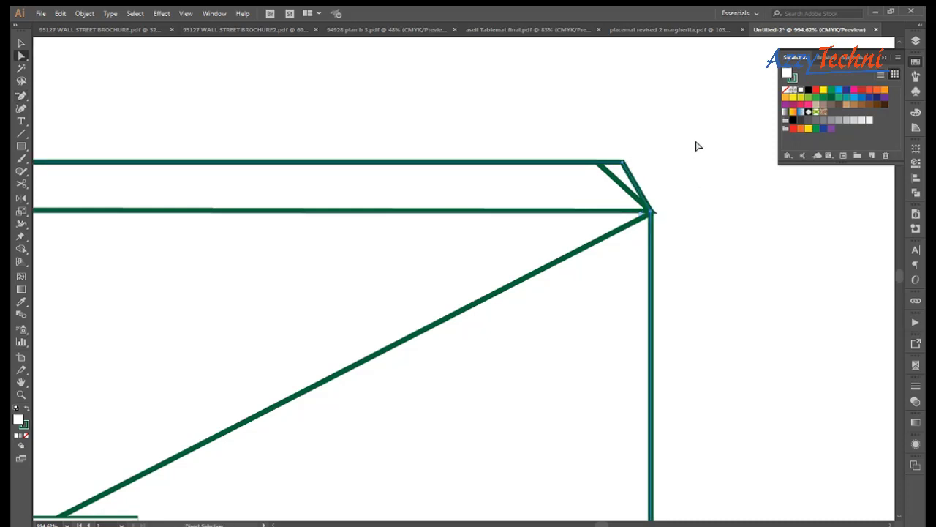
drag(627, 164, 599, 162)
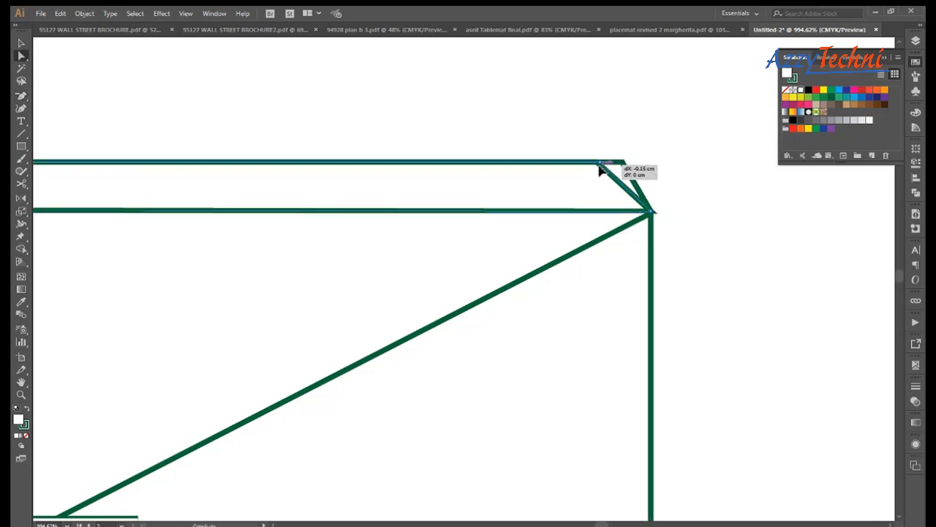
click(665, 152)
Step: Lower the bottom end of the left strip's inner line
key(ctrl+minus)
key(ctrl+minus)
key(ctrl+minus)
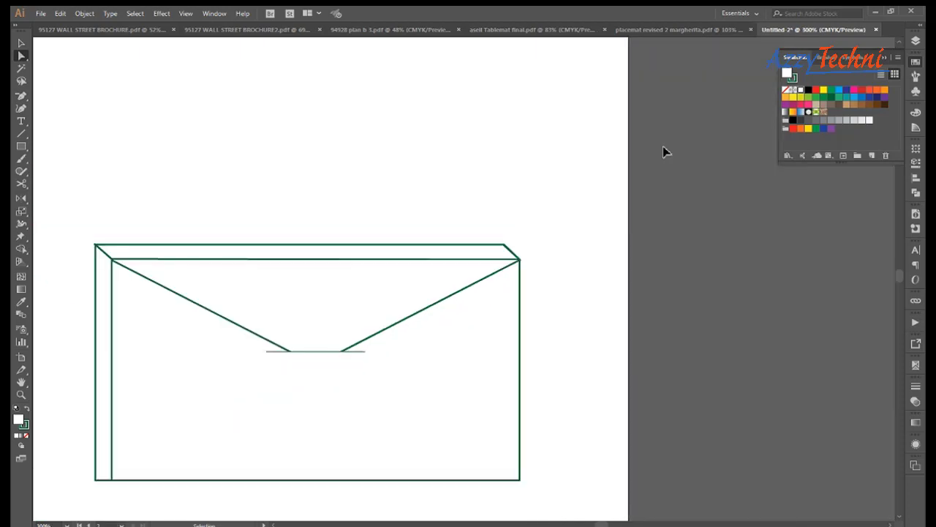
key(c)
scroll(664, 151, down, 3)
scroll(664, 151, left, 3)
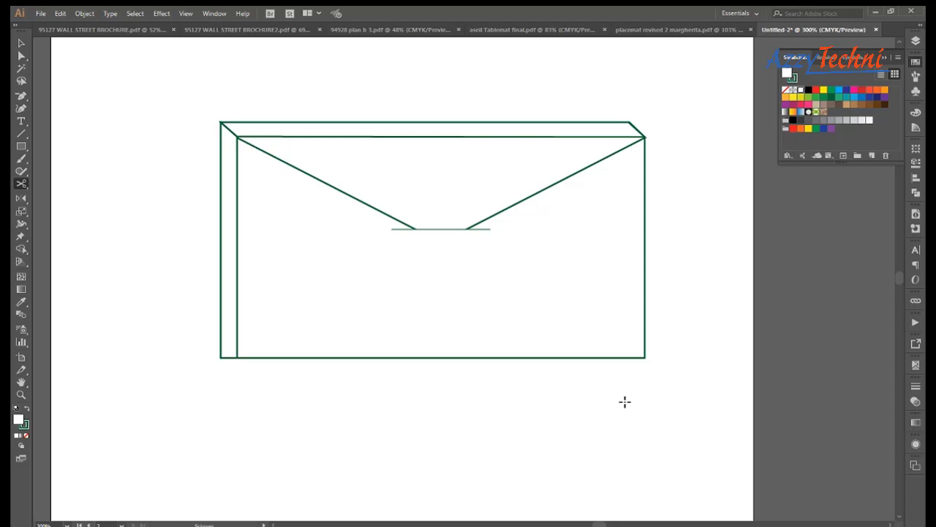
key(a)
drag(237, 357, 237, 371)
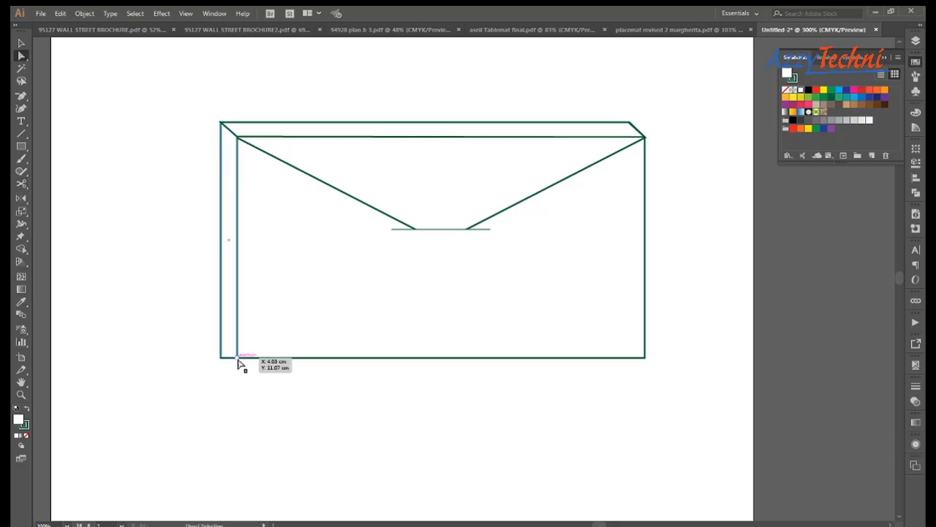
Step: Shift the left strip's bottom-left corner down and to the right
key(ctrl+a)
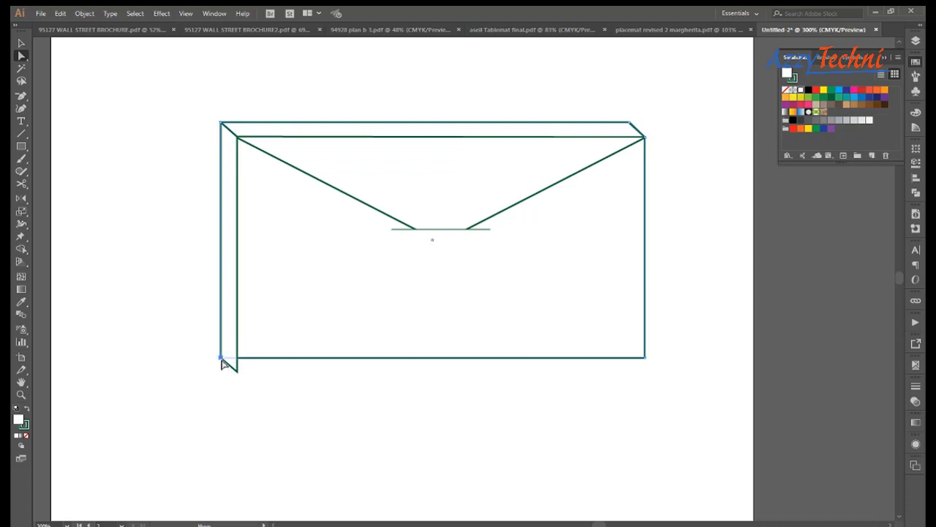
drag(221, 359, 239, 371)
key(z)
drag(201, 307, 390, 441)
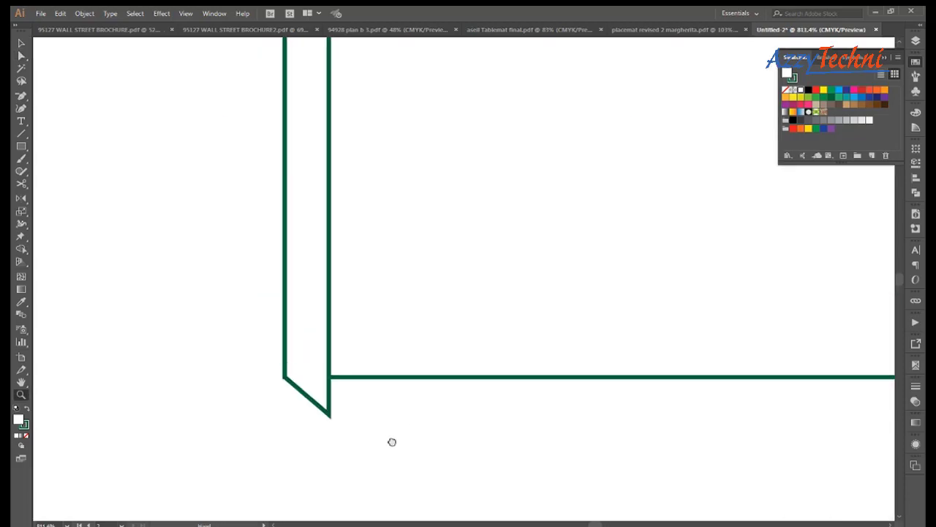
key(p)
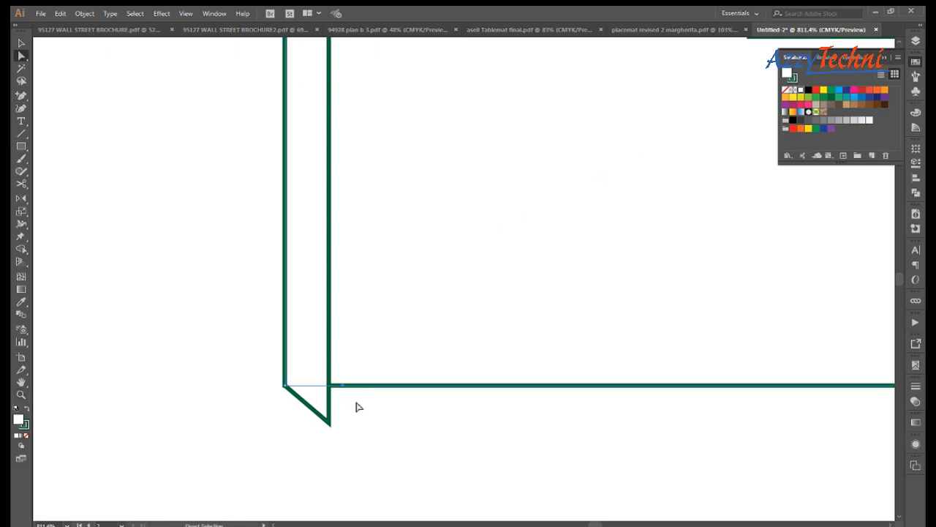
key(a)
mouse_move(346, 388)
mouse_down()
mouse_move(339, 413)
mouse_move(348, 419)
mouse_up()
key(ctrl+z)
Step: Add a bottom-edge anchor and angle the strip's bottom into the body's lower-left corner
key(p)
click(376, 385)
key(a)
drag(344, 388, 330, 423)
drag(377, 386, 389, 423)
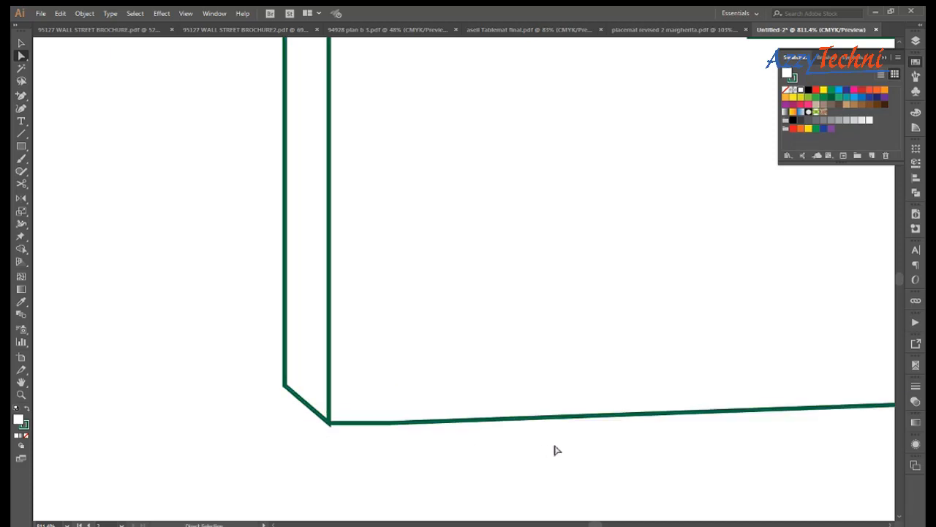
key(ctrl+minus)
key(ctrl+minus)
key(ctrl+minus)
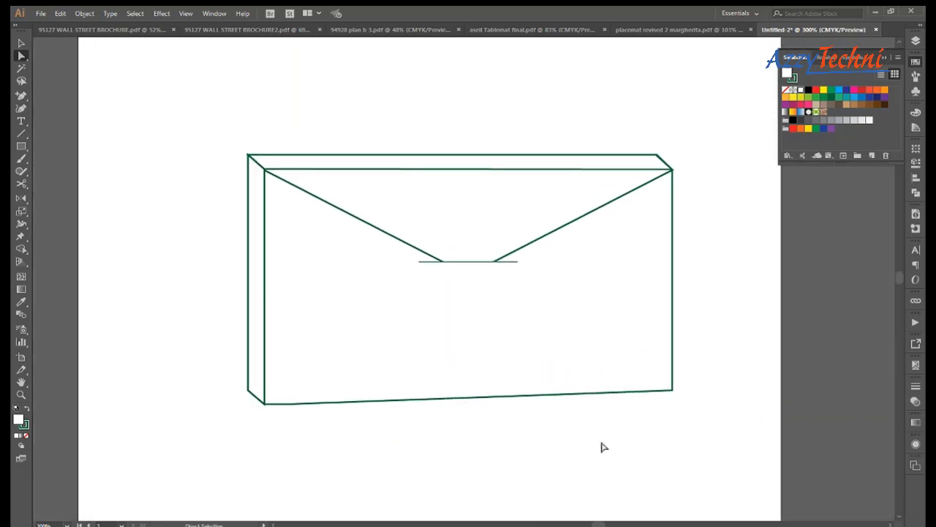
key(v)
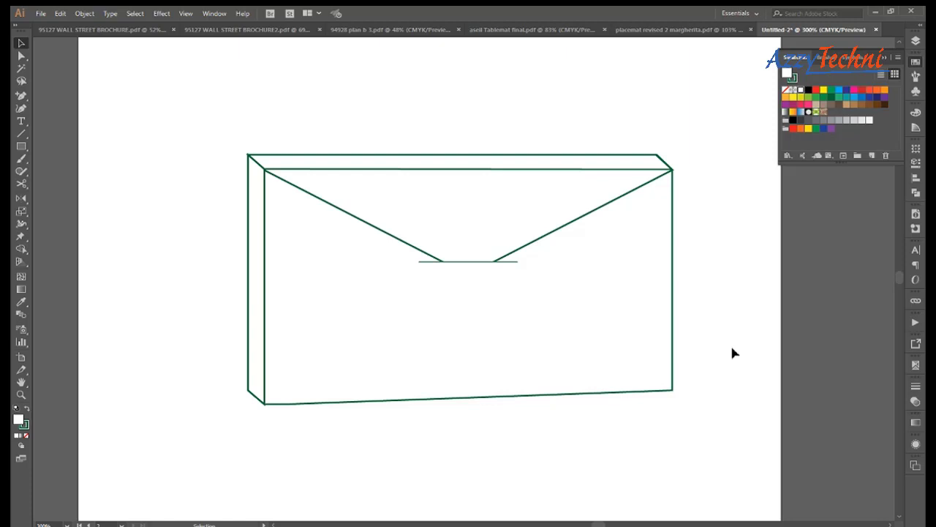
key(ctrl+minus)
key(ctrl+minus)
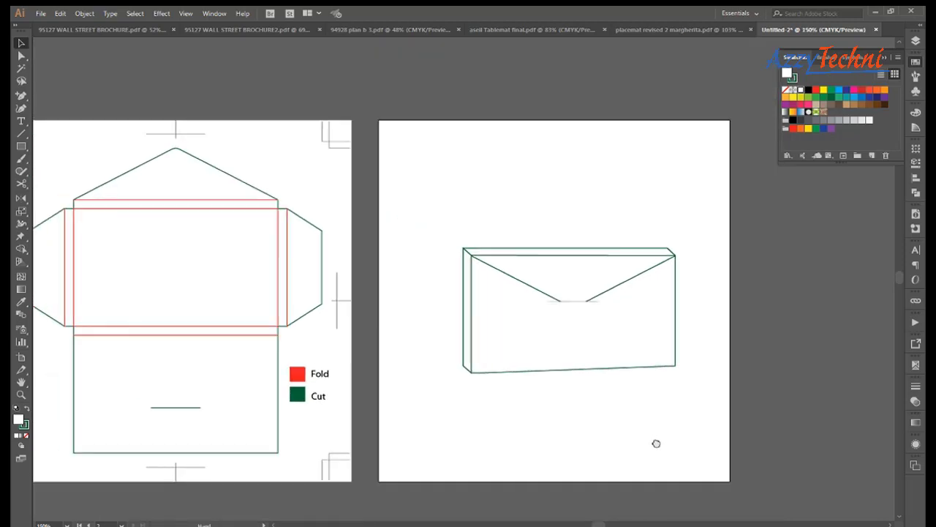
Step: Pan and zoom to frame the die-line and envelope mockup together
key(z)
drag(431, 222, 805, 444)
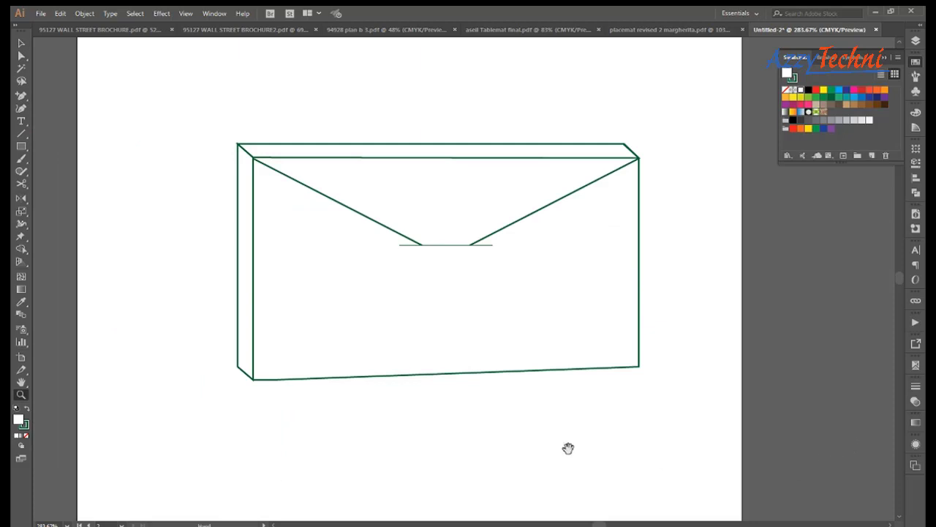
drag(568, 447, 583, 449)
scroll(619, 460, left, 5)
scroll(604, 434, left, 3)
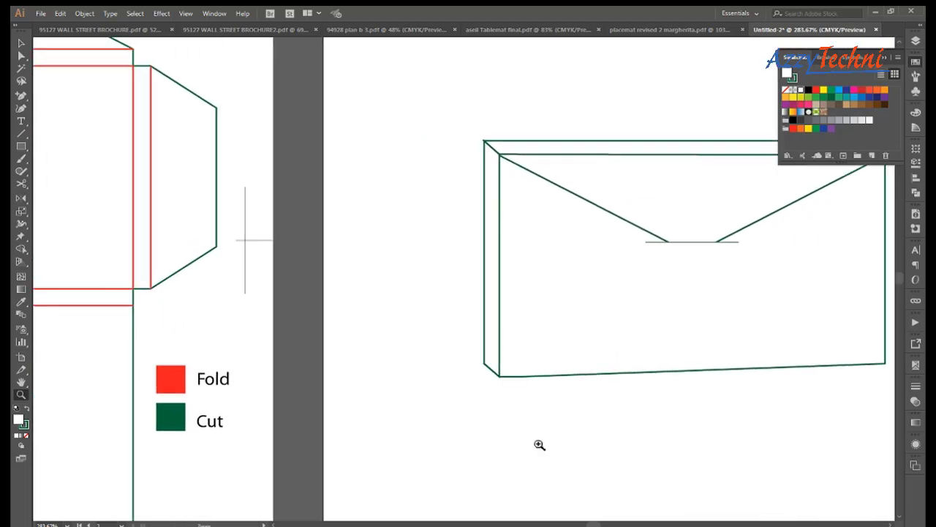
key(ctrl+minus)
key(ctrl+minus)
key(ctrl+plus)
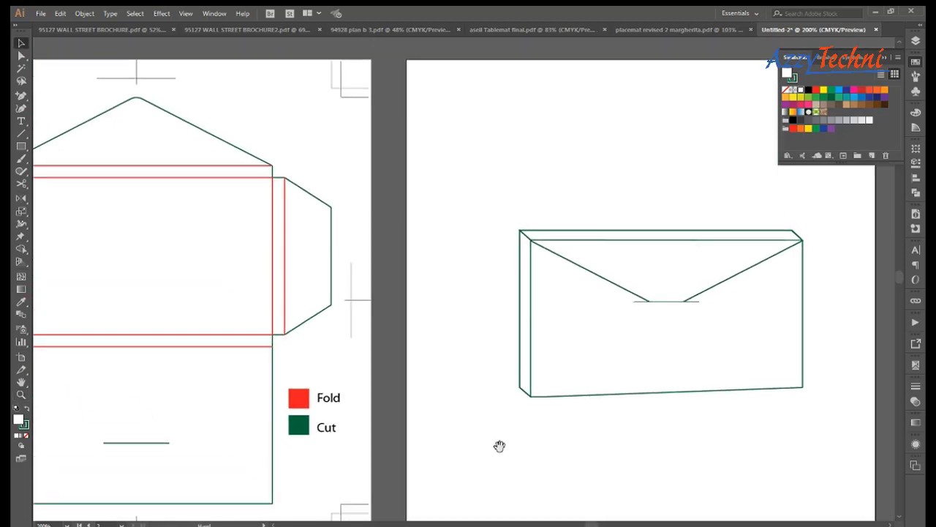
drag(516, 459, 551, 437)
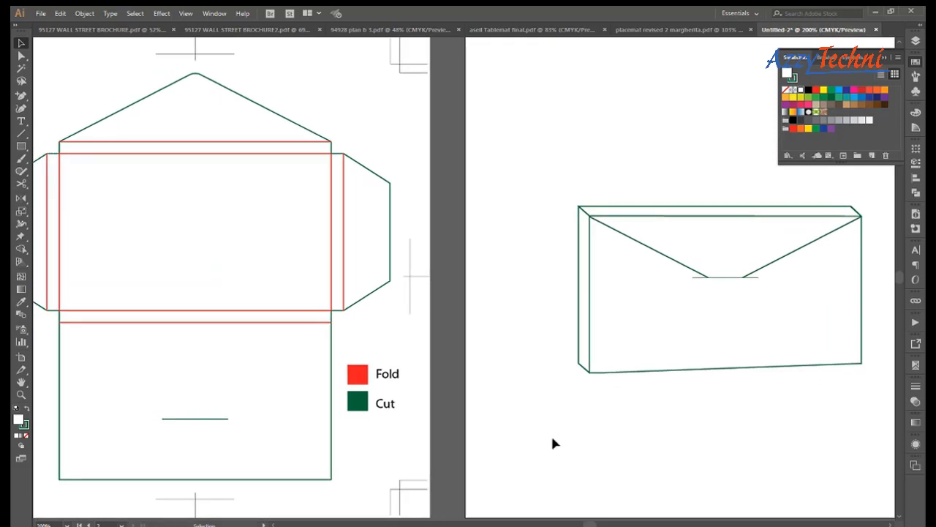
key(ctrl+plus)
key(ctrl+minus)
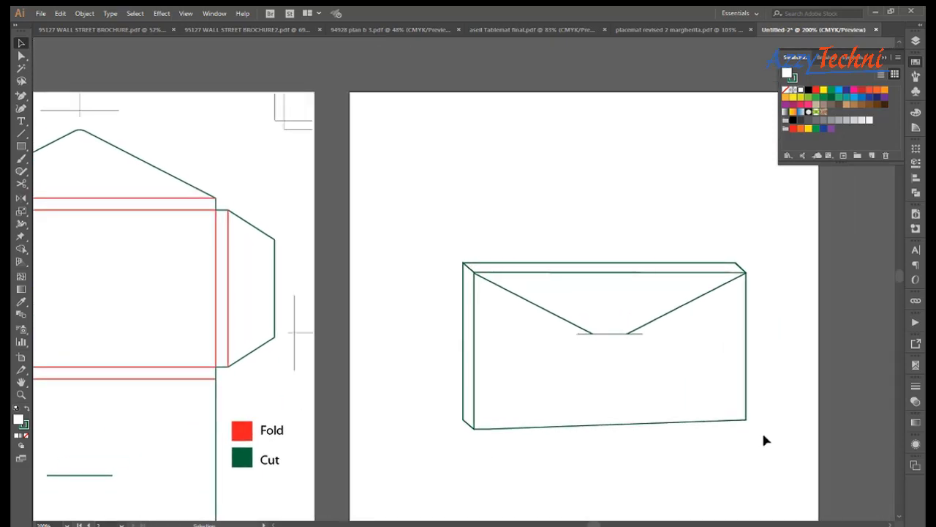
drag(685, 474, 696, 400)
Step: Lower the bottom-right anchor to level the envelope's bottom edge
key(z)
drag(832, 325, 825, 418)
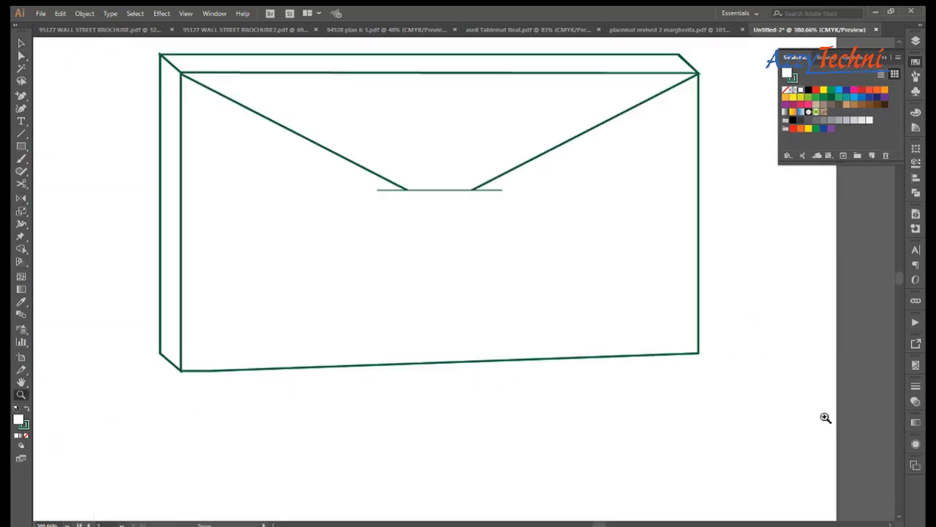
key(a)
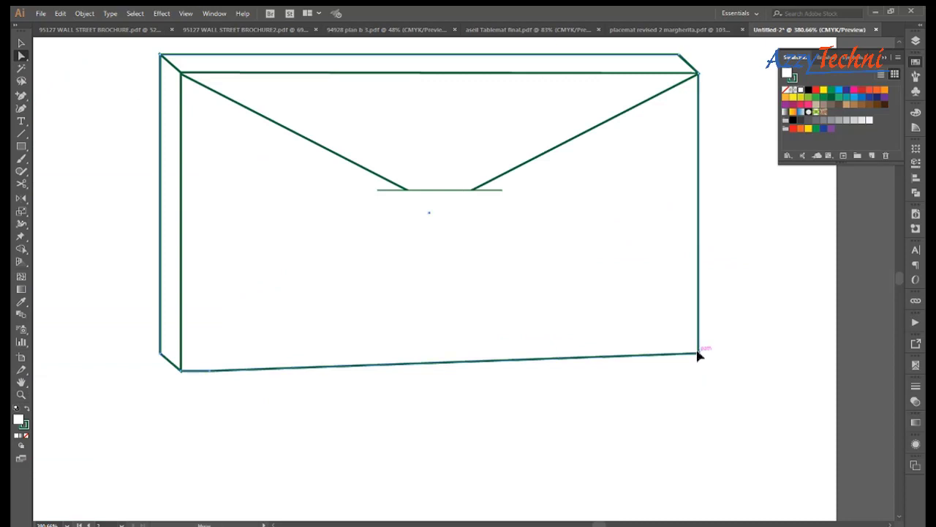
drag(699, 354, 699, 367)
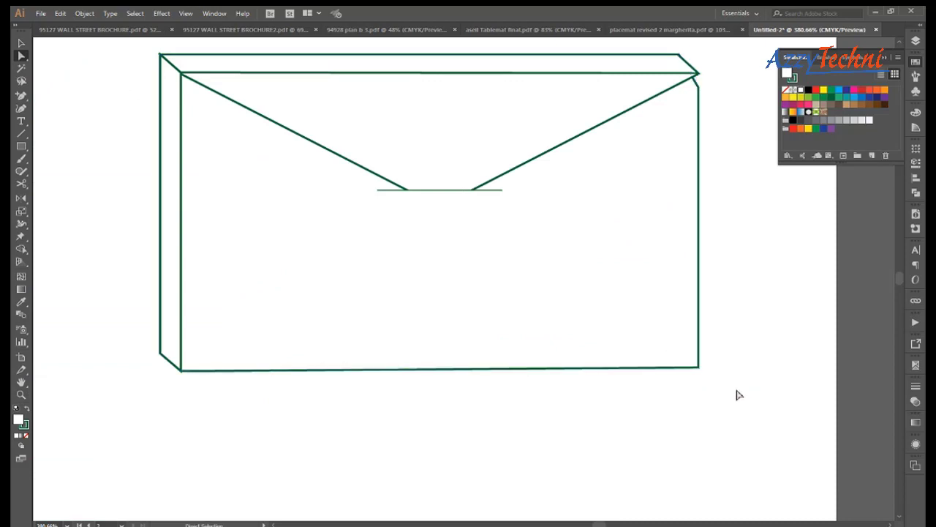
Step: Snap the kinked right-edge anchor up onto the envelope's top-right corner
scroll(727, 207, up, 3)
drag(571, 173, 689, 297)
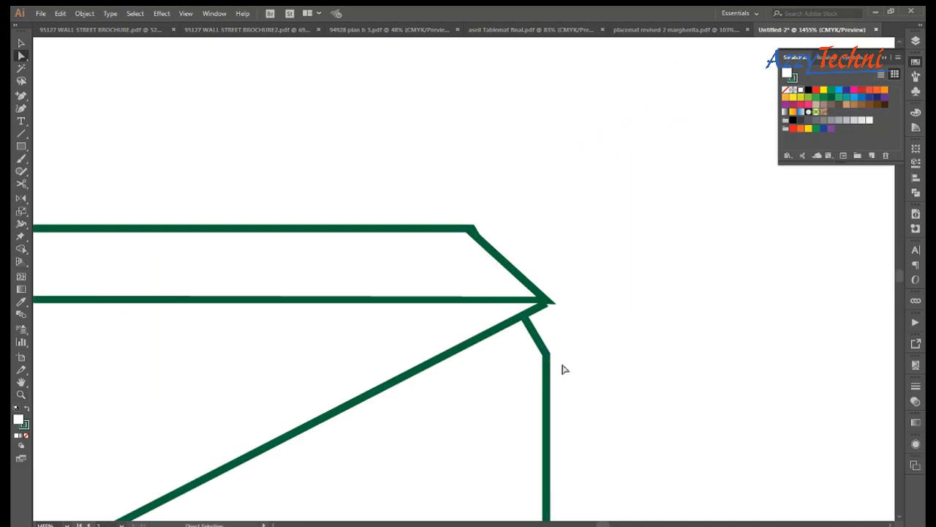
drag(548, 356, 550, 301)
key(ctrl+z)
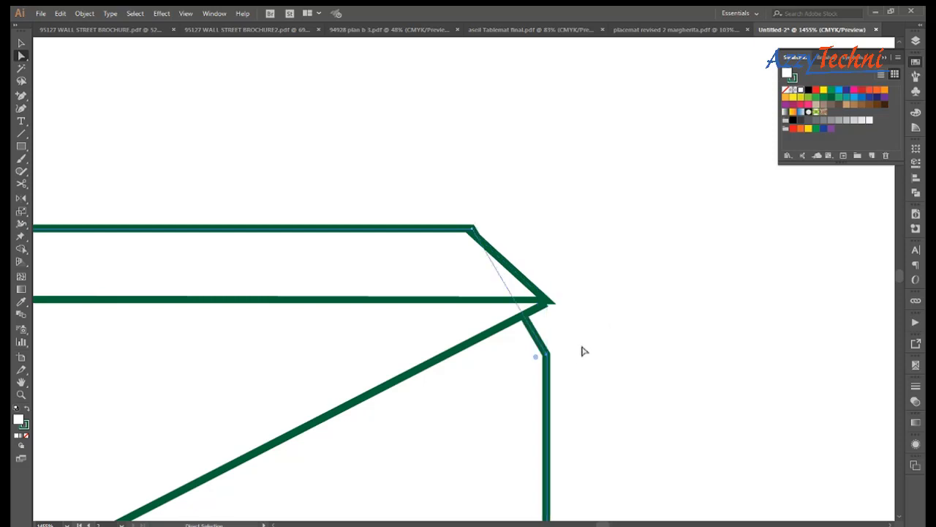
drag(547, 355, 551, 301)
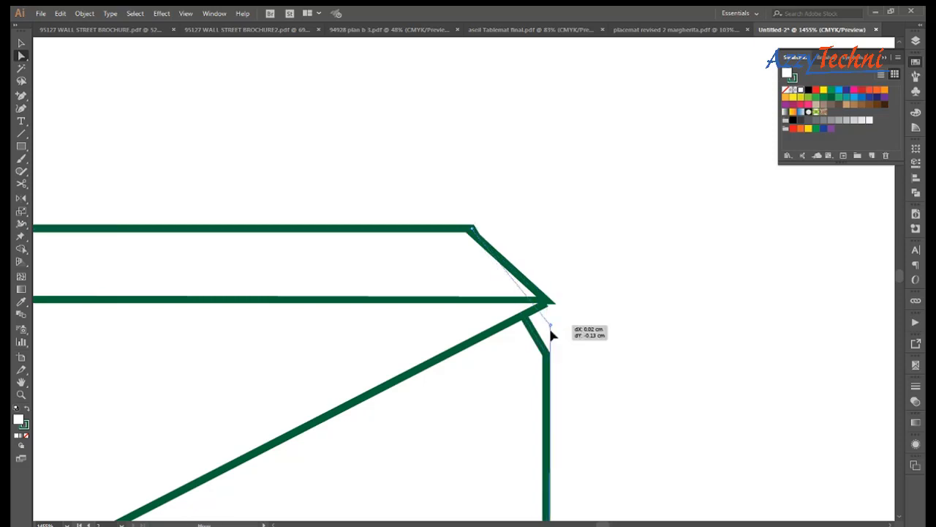
key(ctrl+z)
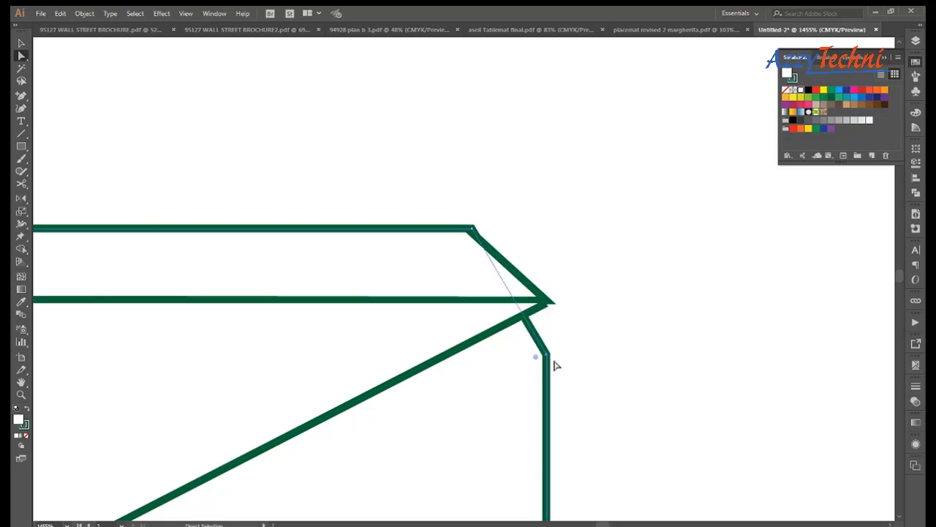
drag(547, 356, 550, 301)
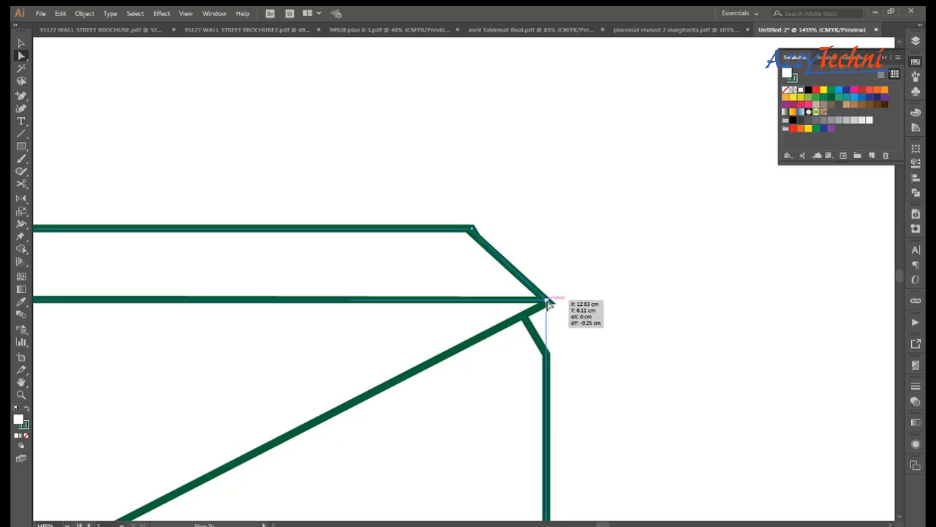
click(616, 309)
key(ctrl+minus)
key(ctrl+minus)
key(ctrl+minus)
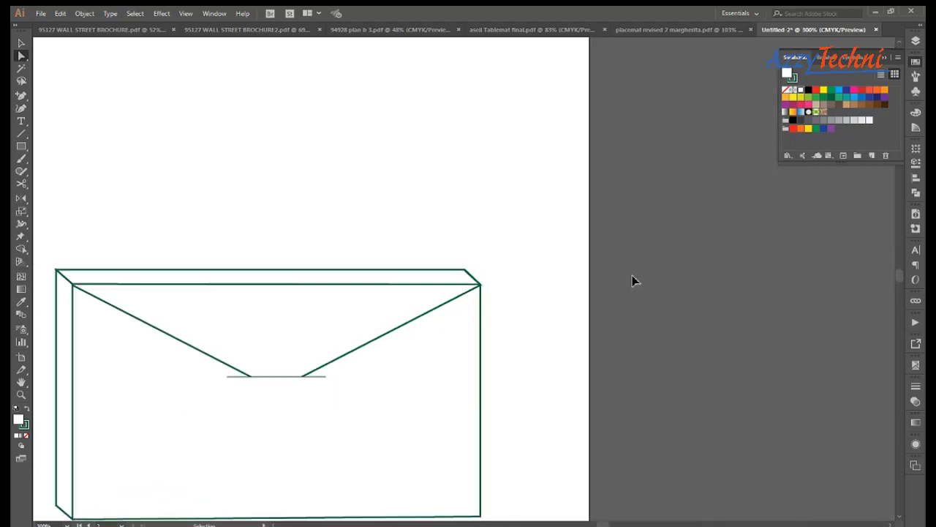
key(ctrl+minus)
Step: Delete the mockup's artboard and widen the die-line artboard to about 28.37 × 18.28 cm
scroll(732, 429, left, 3)
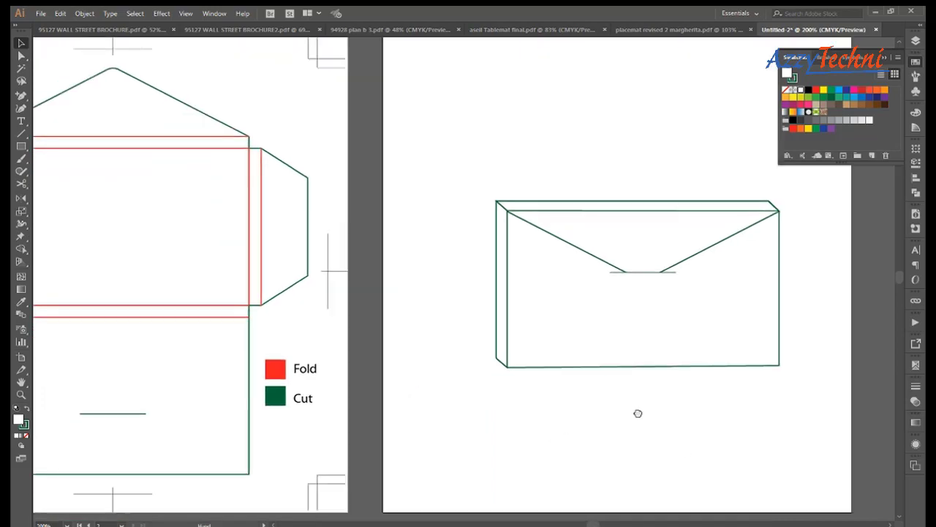
scroll(637, 412, left, 1)
scroll(602, 429, left, 2)
scroll(677, 432, right, 1)
drag(678, 433, 653, 427)
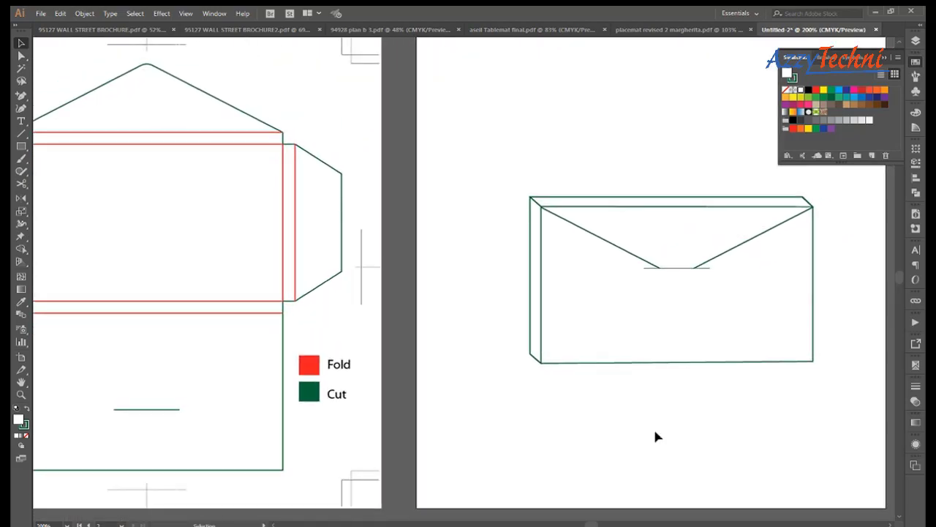
key(ctrl+minus)
drag(608, 397, 625, 413)
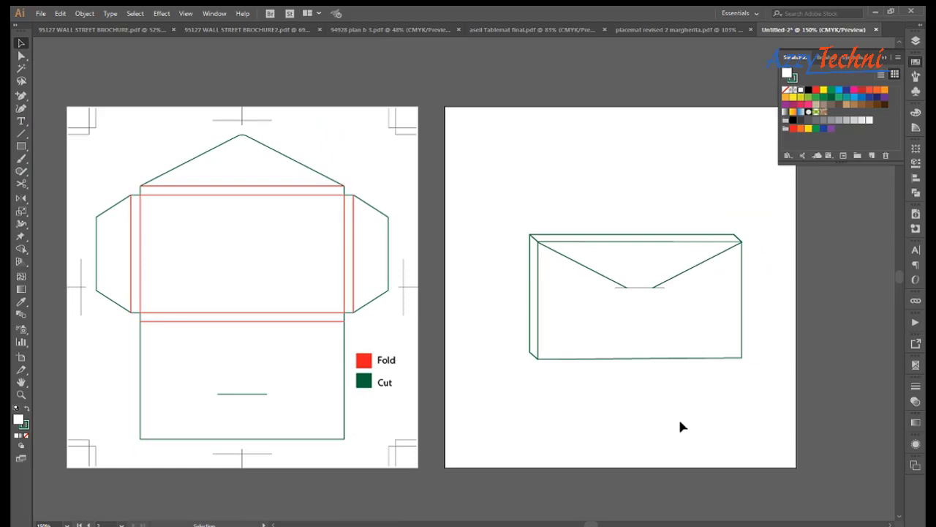
drag(679, 426, 678, 452)
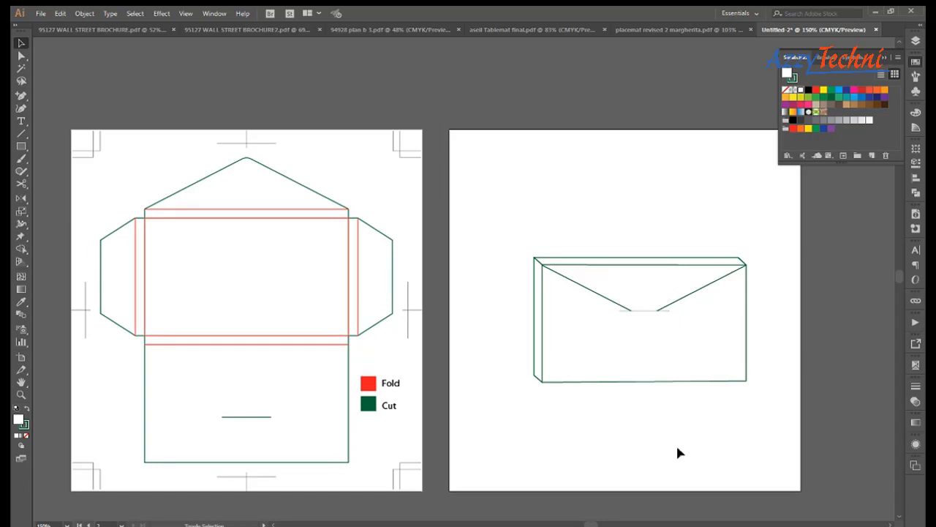
key(shift+o)
key(Delete)
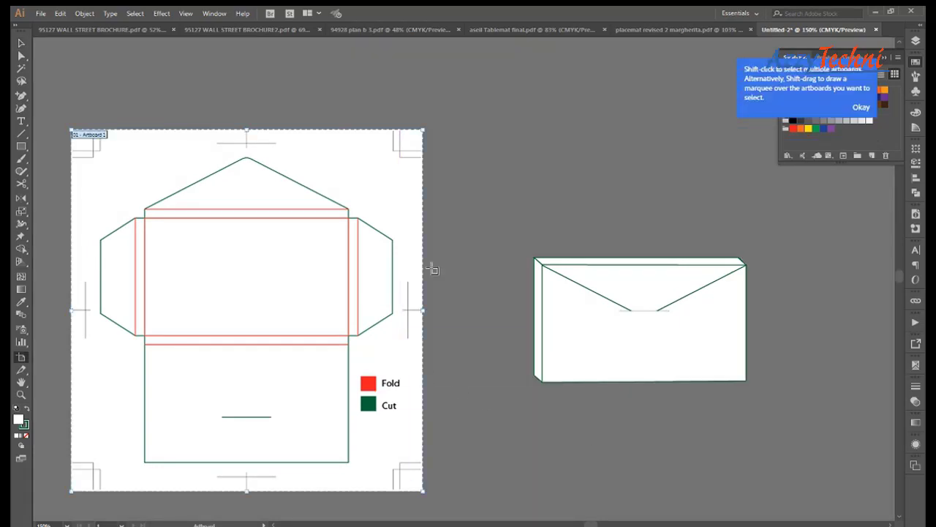
mouse_move(422, 311)
mouse_down()
mouse_move(753, 341)
mouse_move(724, 341)
mouse_up()
Step: Move the envelope mockup beside the Fold/Cut legend and enlarge it
key(v)
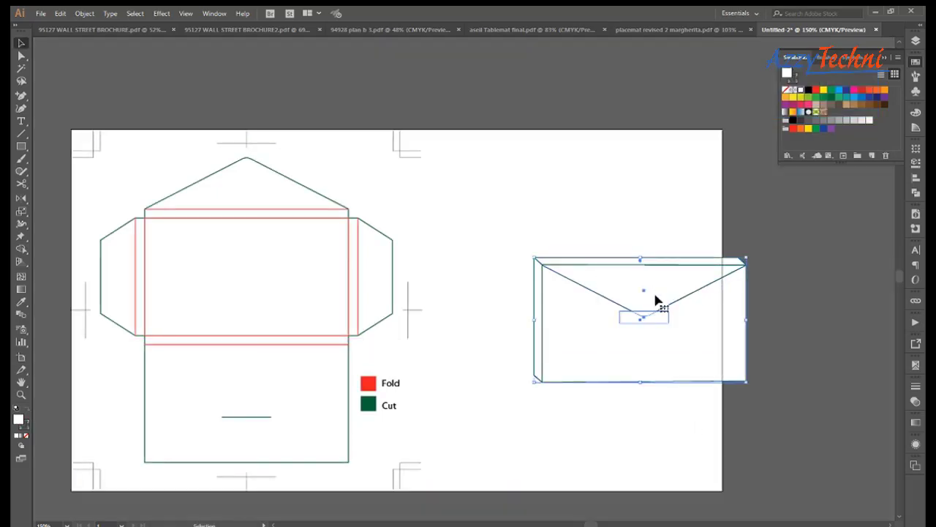
drag(648, 295, 569, 299)
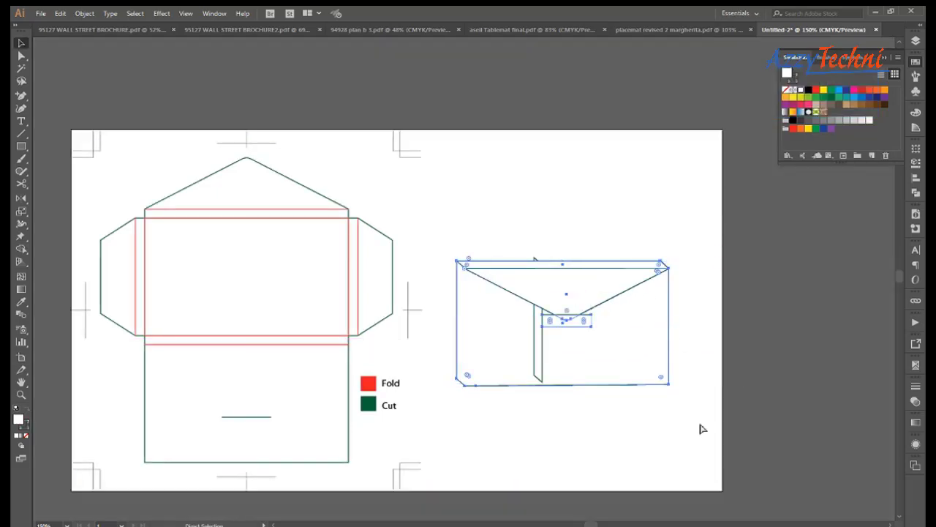
key(ctrl+z)
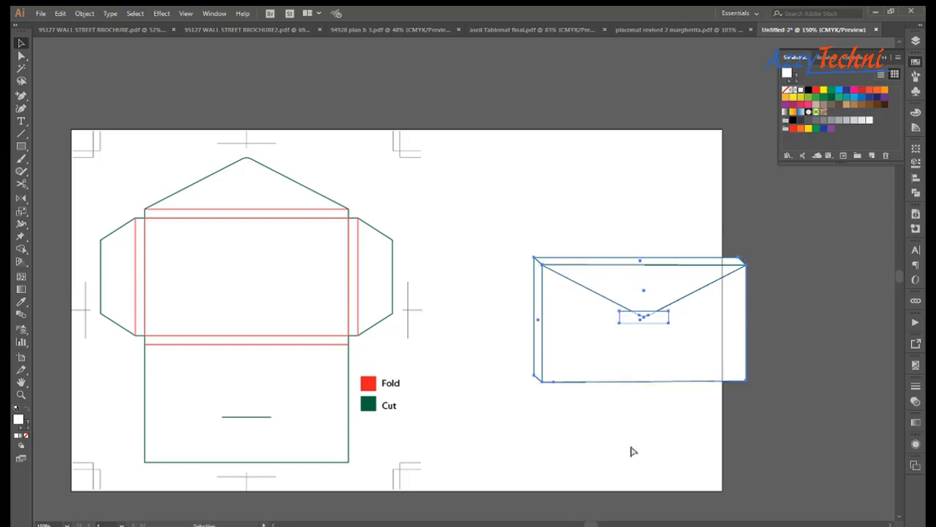
drag(691, 335, 598, 327)
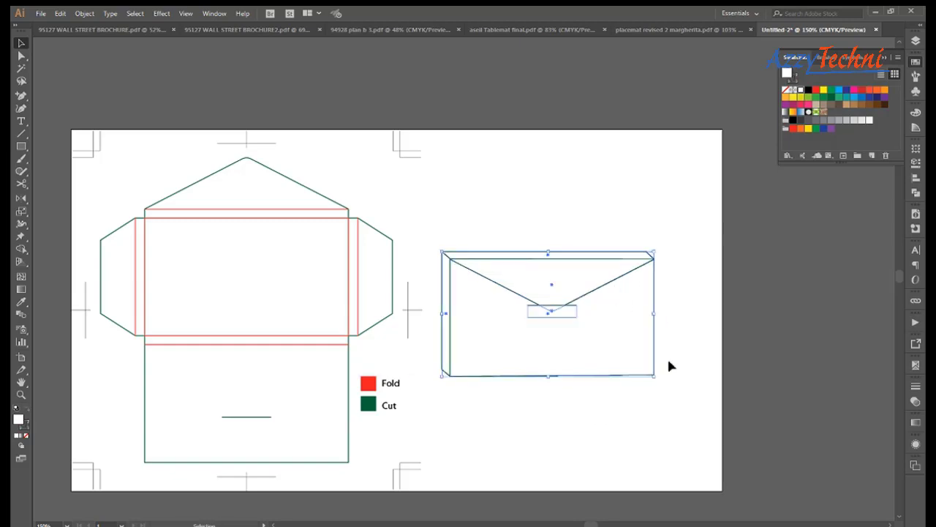
drag(654, 380, 679, 387)
click(769, 409)
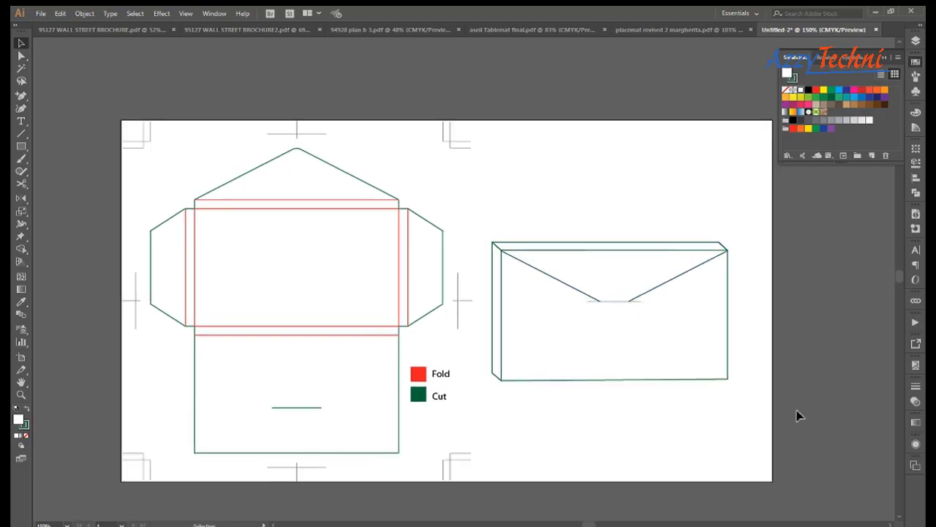
Step: Zoom in to check the envelope's lower edge, then fit the whole artboard in view
key(z)
click(768, 447)
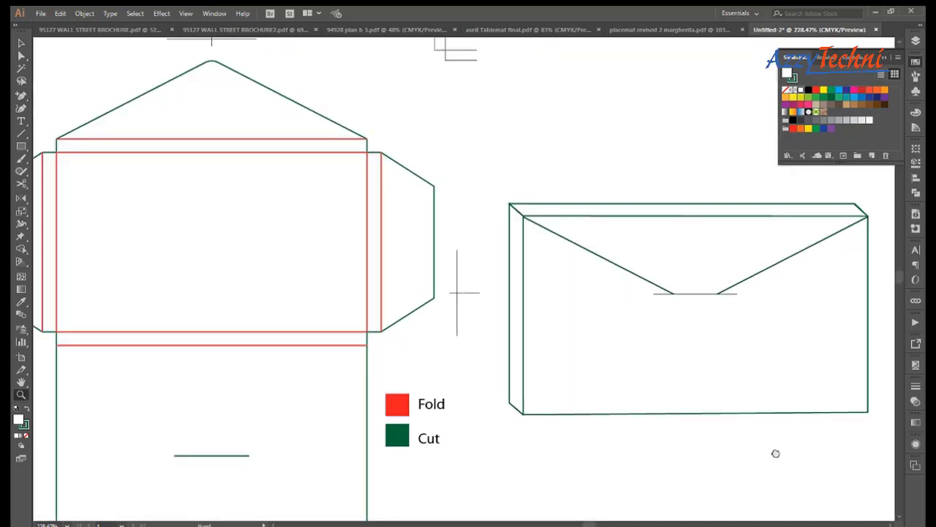
click(715, 462)
key(v)
key(ctrl+0)
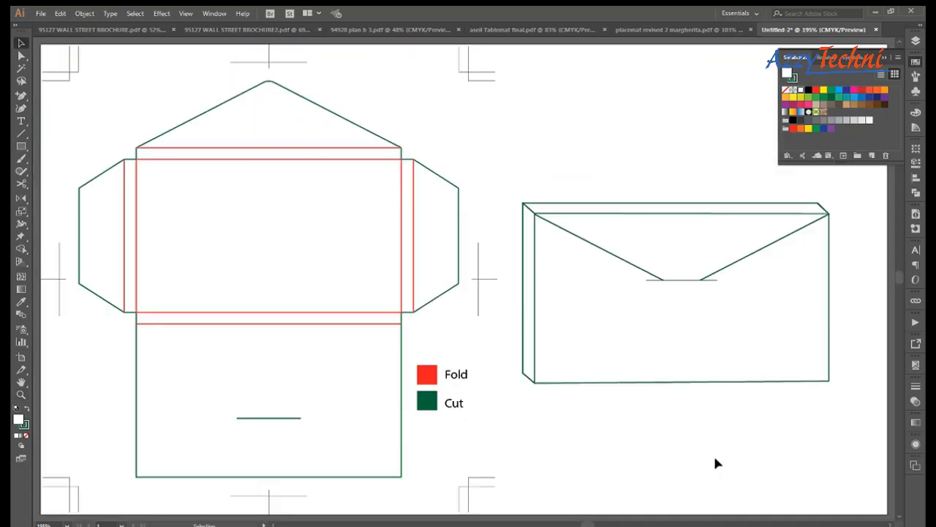